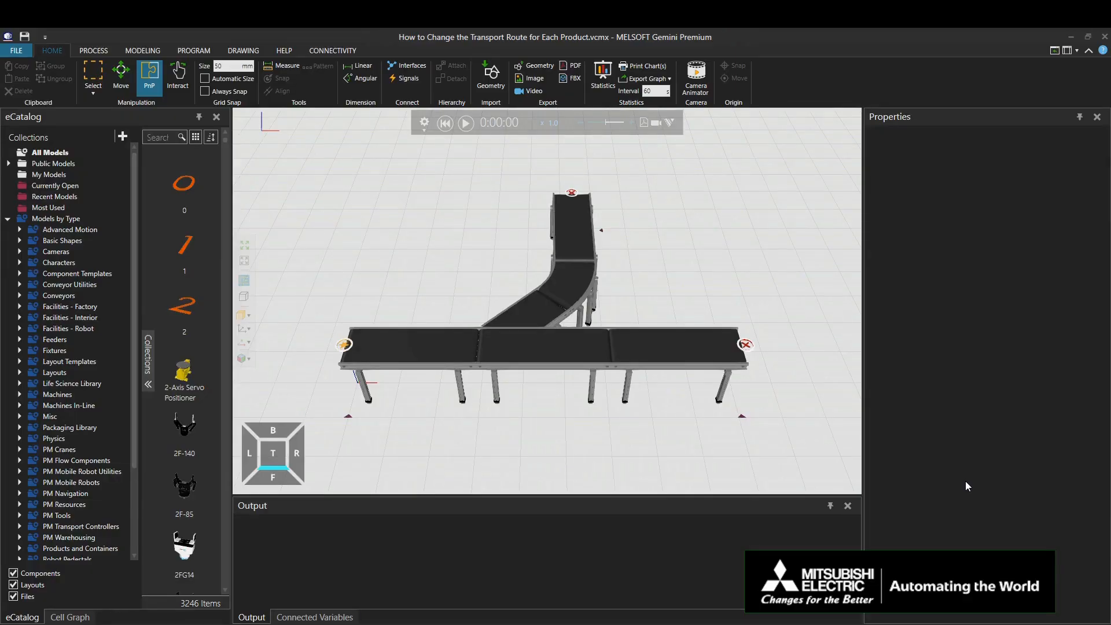
# Step: In the process flow for Can, create a transport link from the feeder to the sink at the end of the straight conveyor line
pyautogui.click(92, 50)
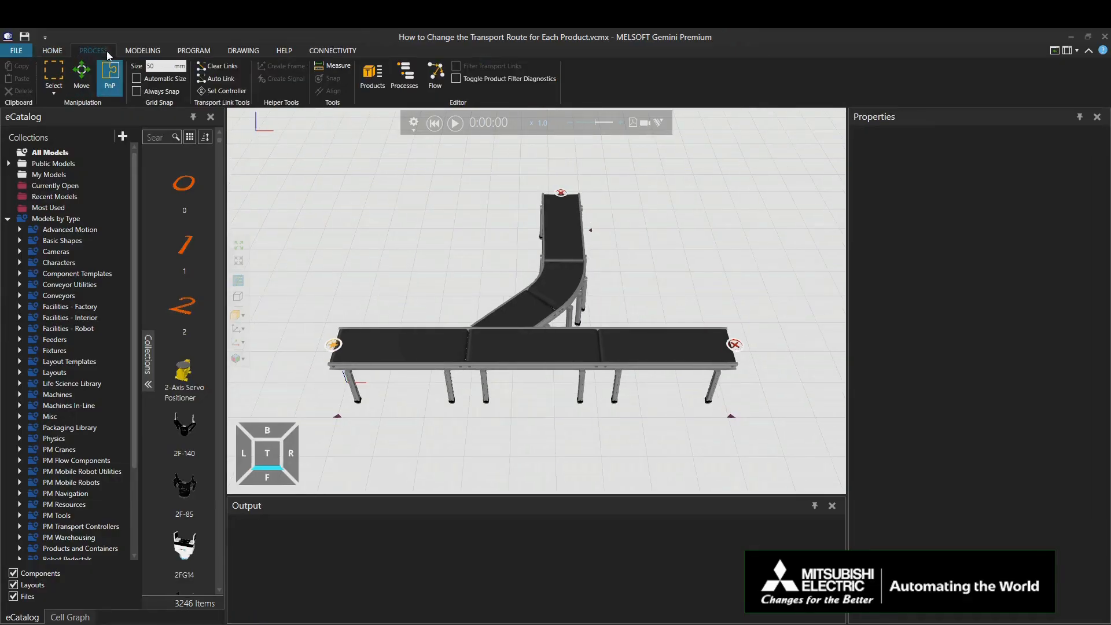
pyautogui.click(433, 81)
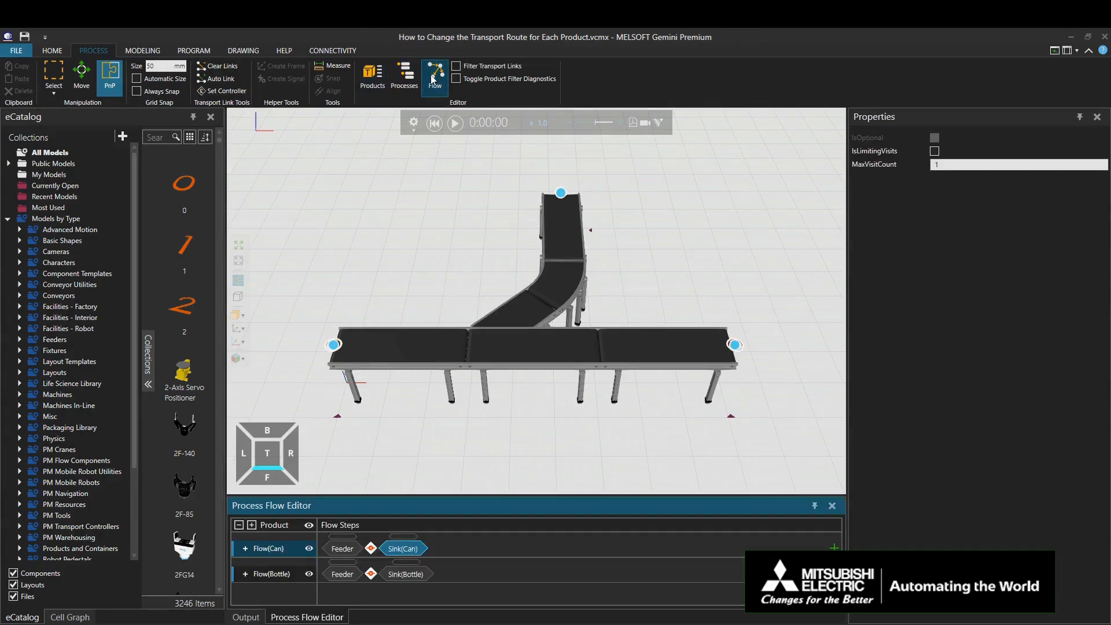
pyautogui.click(280, 550)
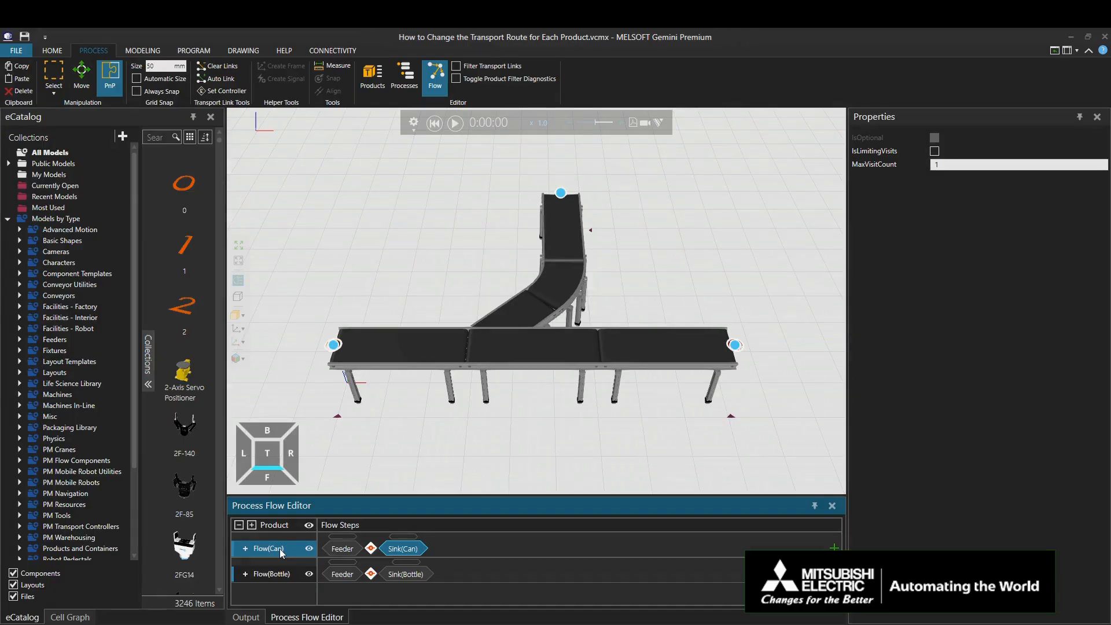
pyautogui.click(334, 347)
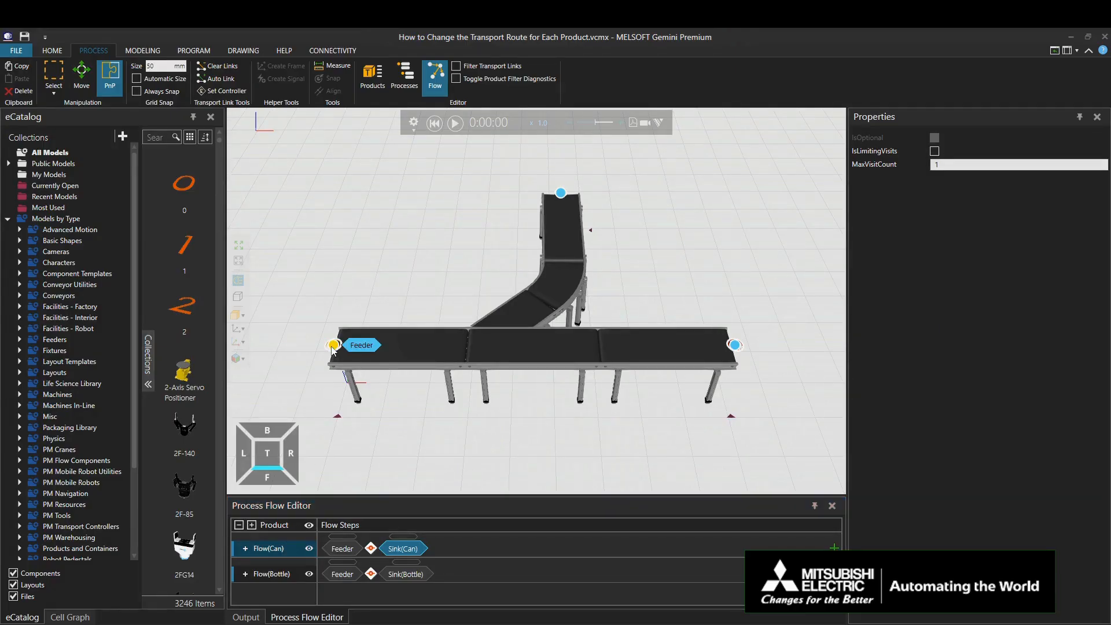
pyautogui.click(734, 346)
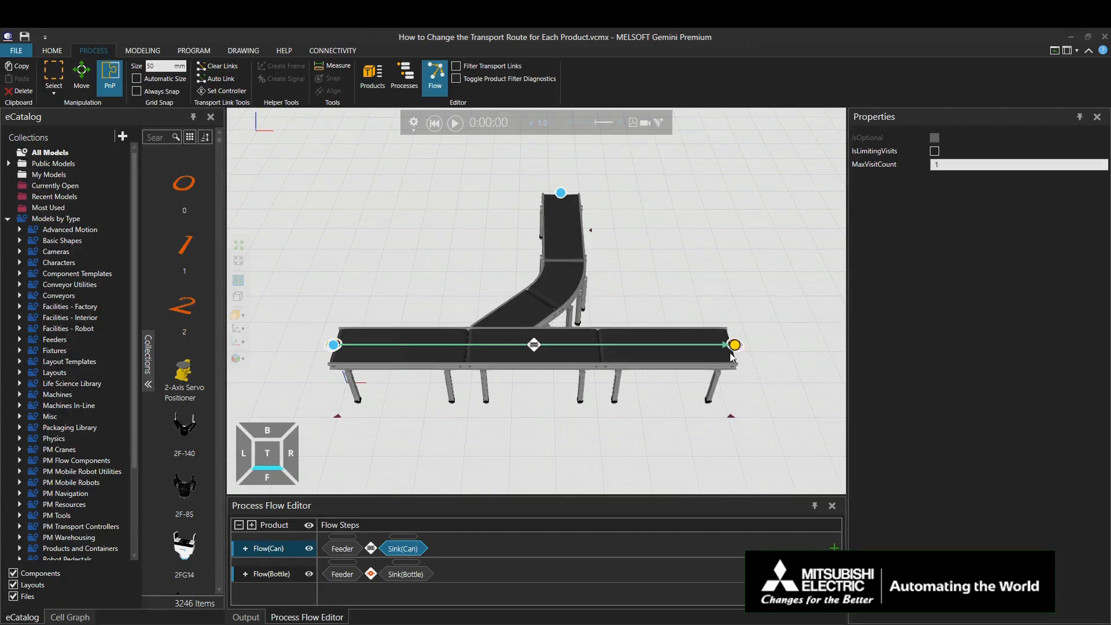
# Step: For the Bottle flow, create a transport link from the feeder to the sink at the branch line's end, and close the flow editor
pyautogui.click(288, 574)
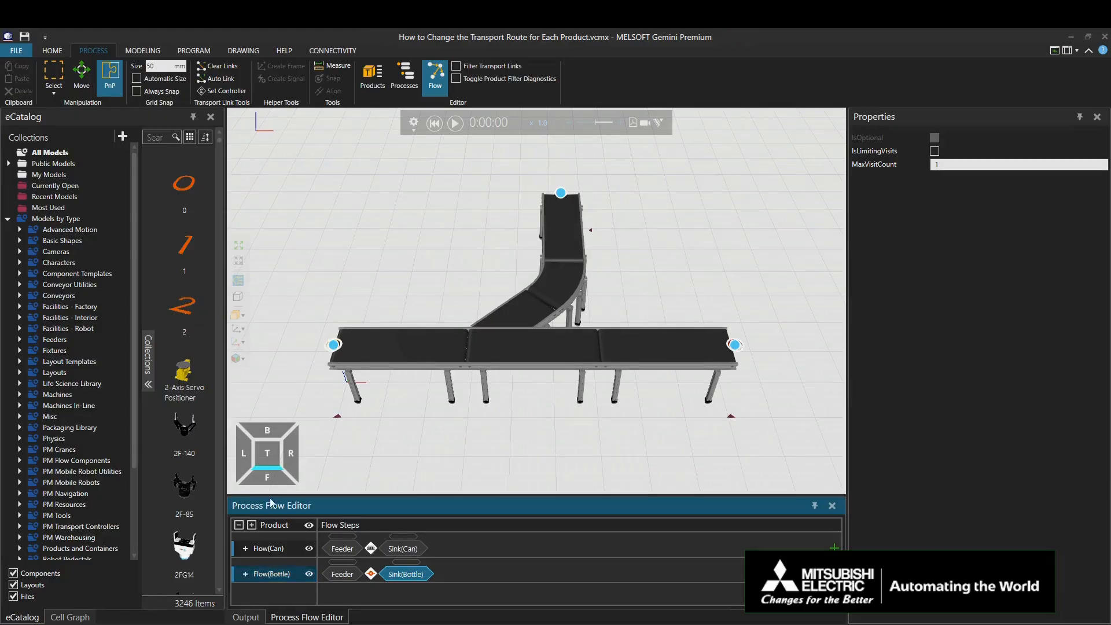
pyautogui.click(330, 346)
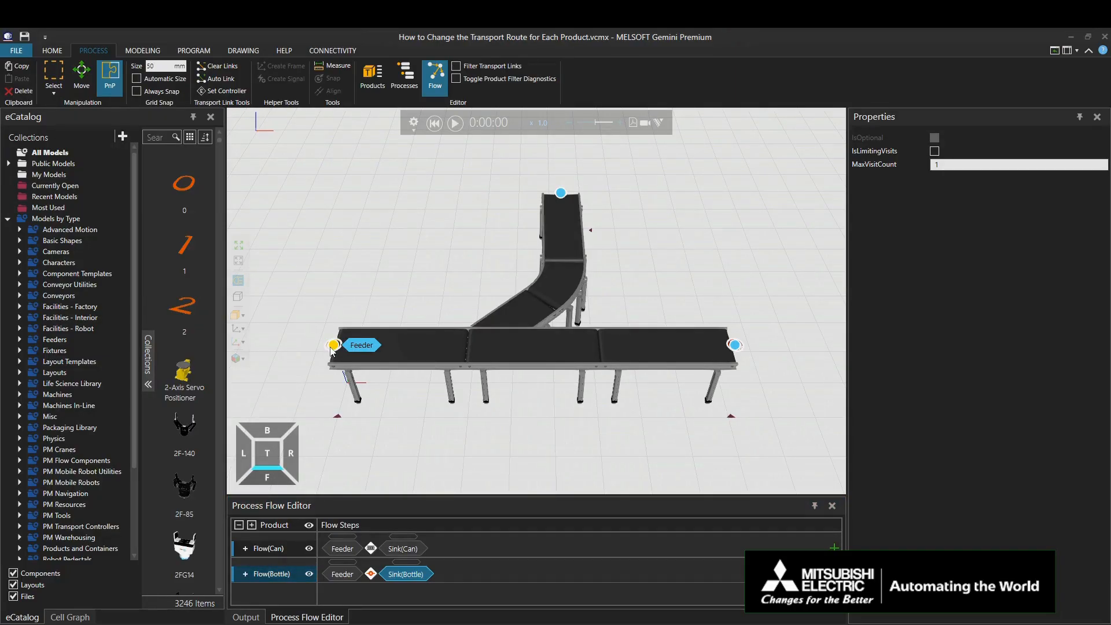
pyautogui.click(561, 194)
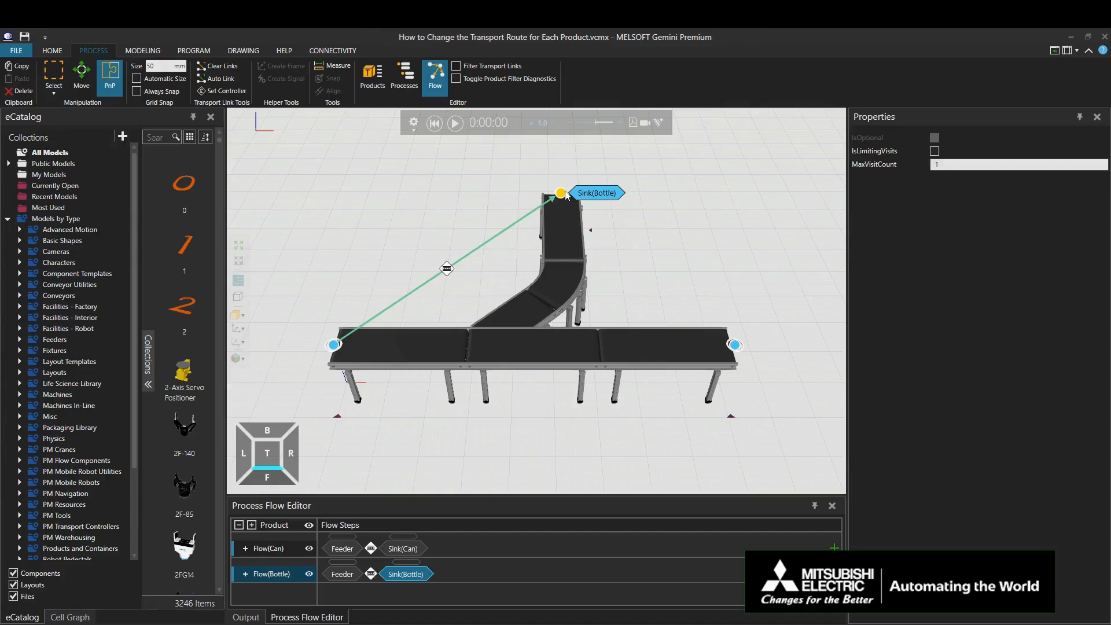
pyautogui.click(440, 81)
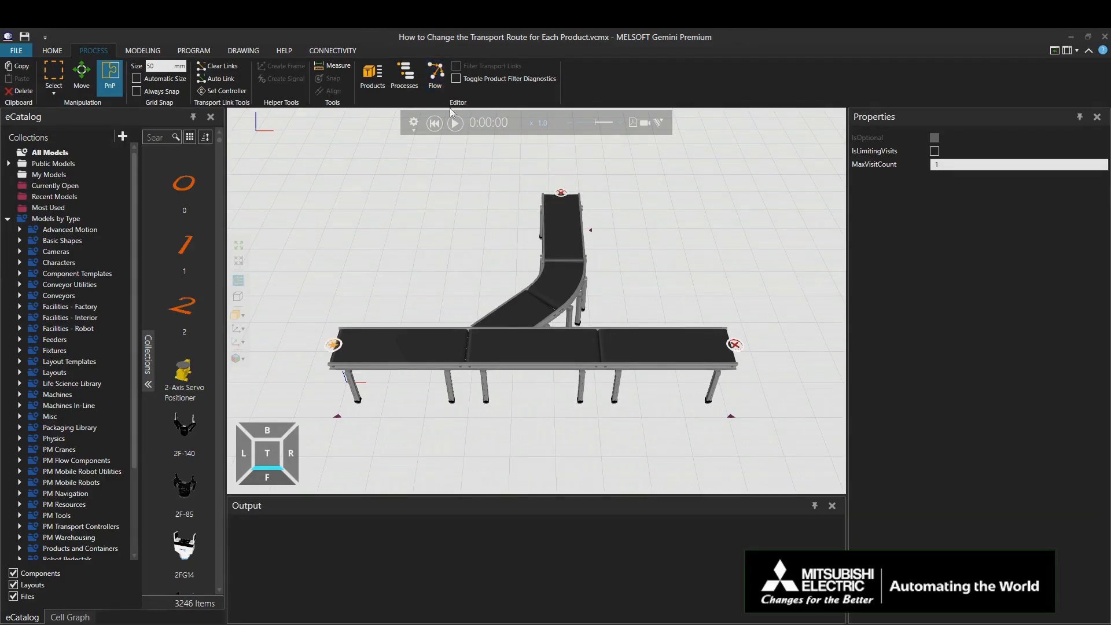
# Step: Run the simulation sped up to x 3.6 to check how cans and bottles are routed, and reset it
pyautogui.click(456, 122)
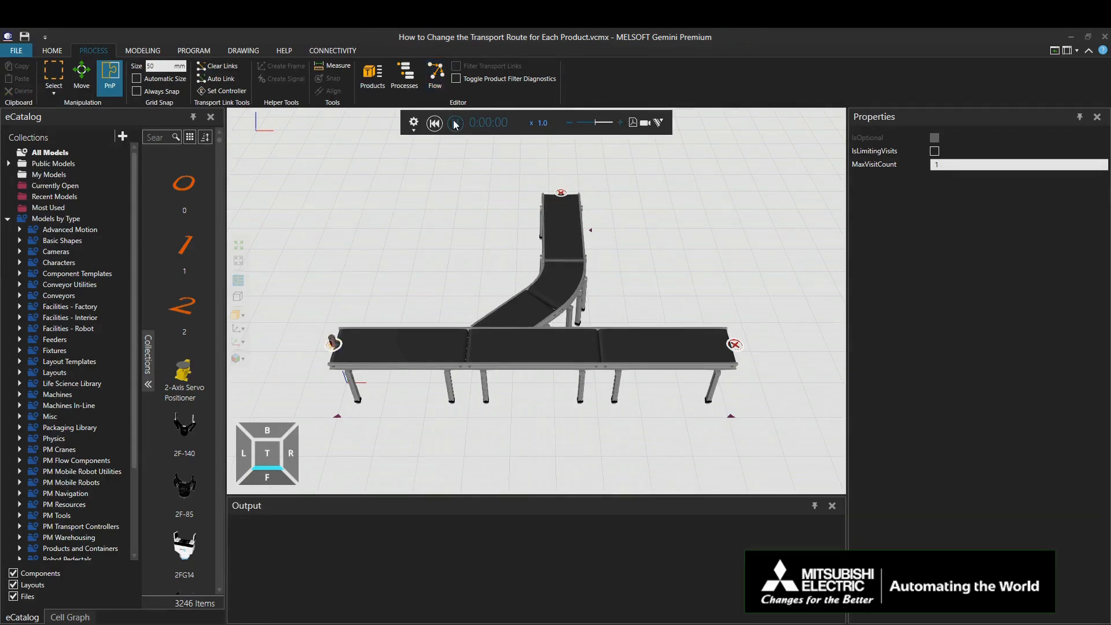
pyautogui.click(621, 123)
pyautogui.click(620, 123)
pyautogui.click(621, 123)
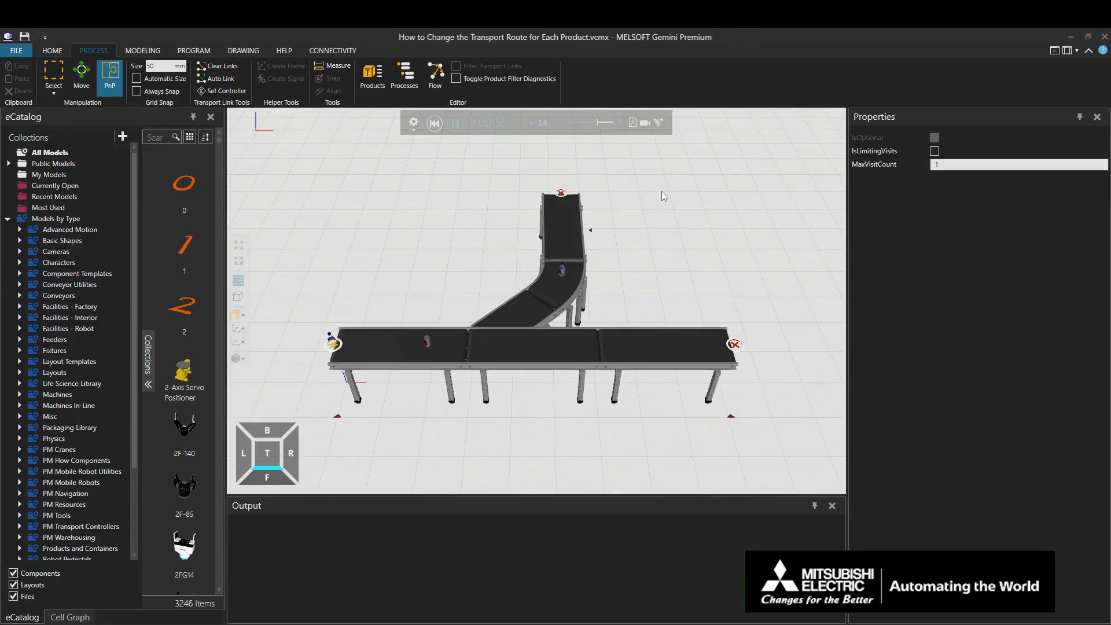
pyautogui.click(456, 124)
pyautogui.click(435, 123)
# Step: Change the routing rule type of the Conveyor Y-divert to Transport solution rule, accepting the removal of the existing rule
pyautogui.click(521, 305)
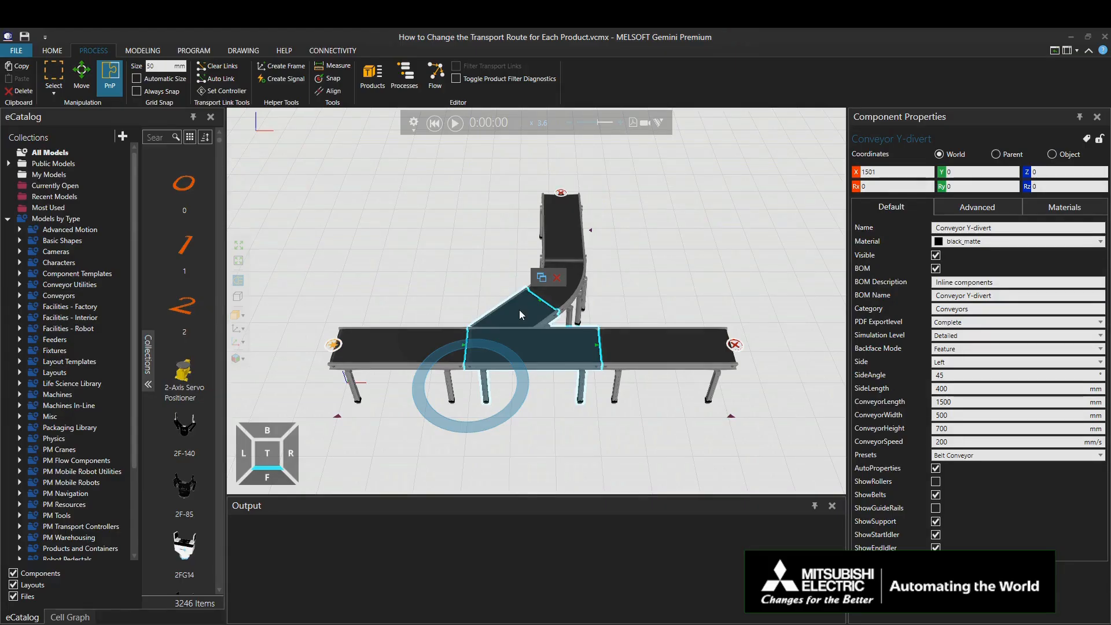
pyautogui.click(885, 572)
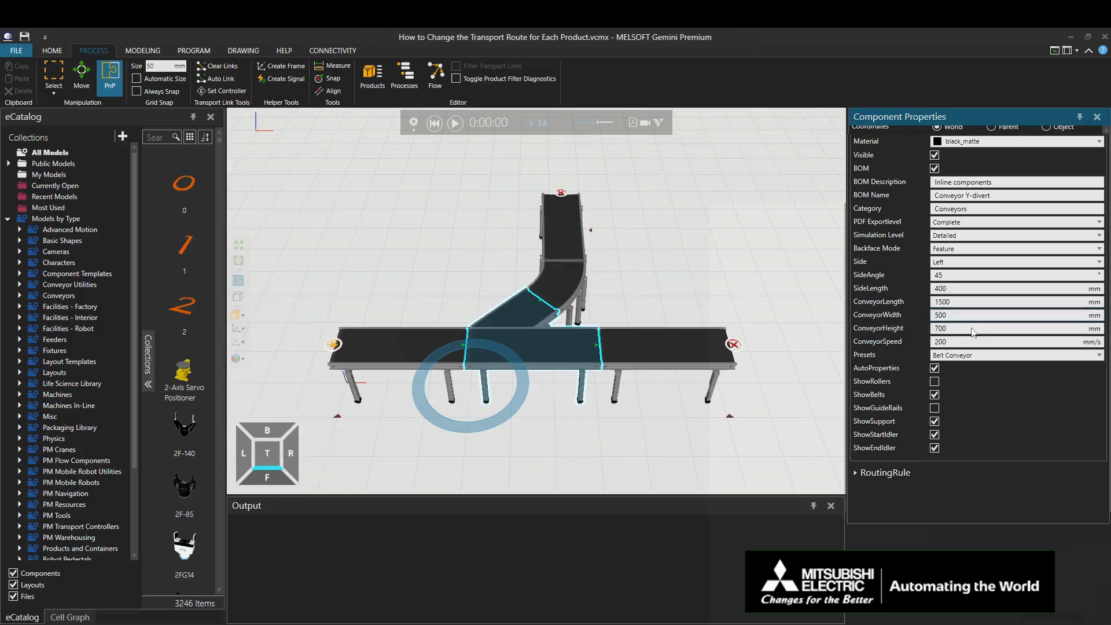
pyautogui.click(883, 473)
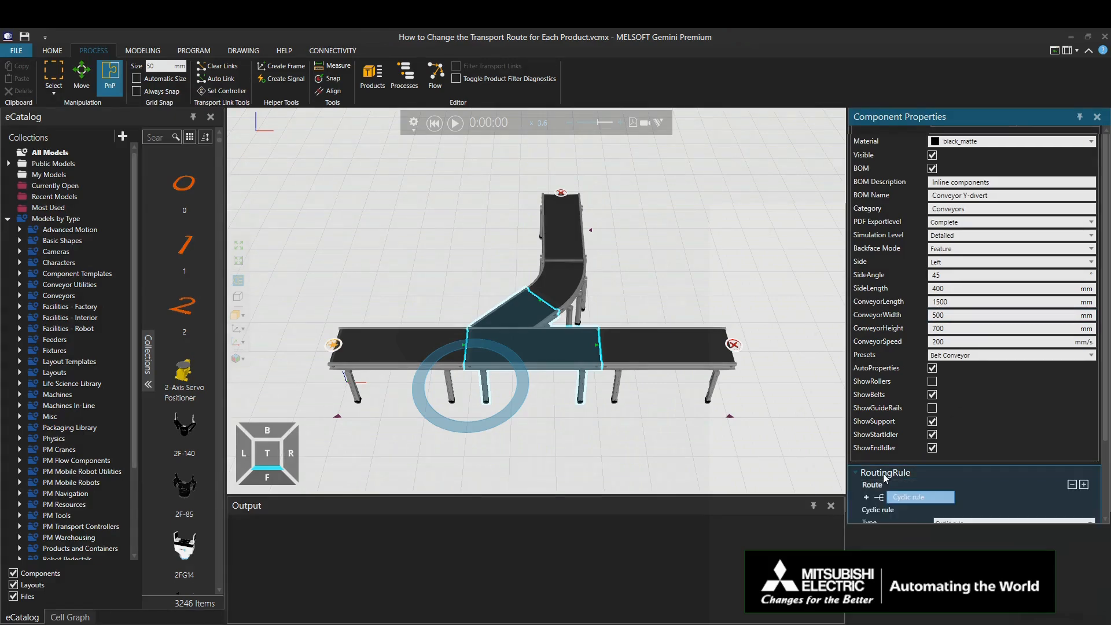
pyautogui.scroll(-1, 883, 473)
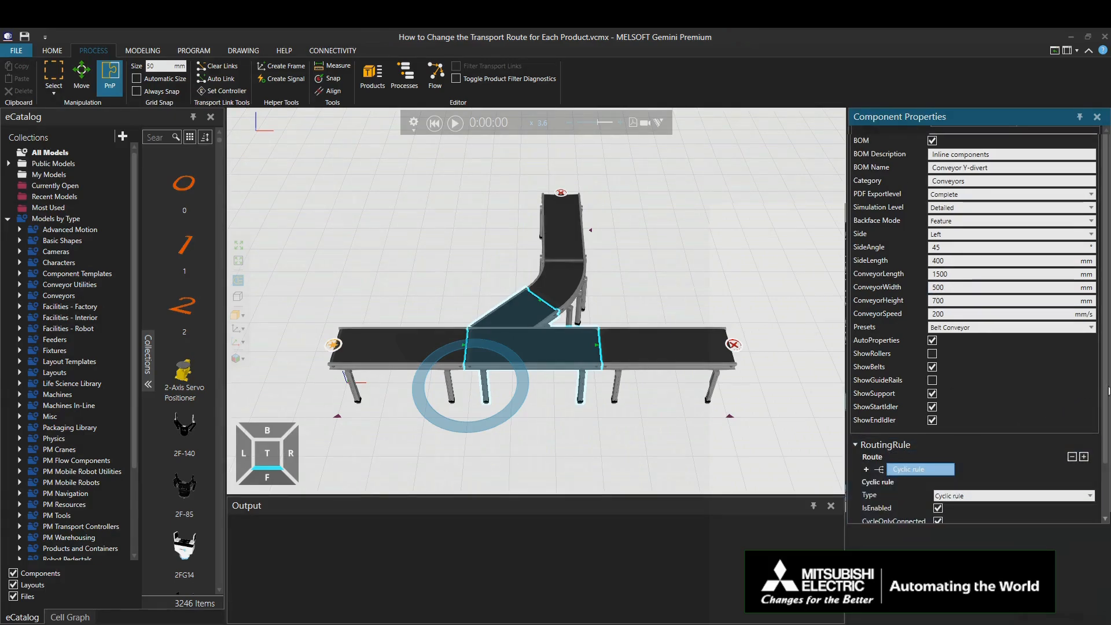
pyautogui.scroll(-2, 1109, 391)
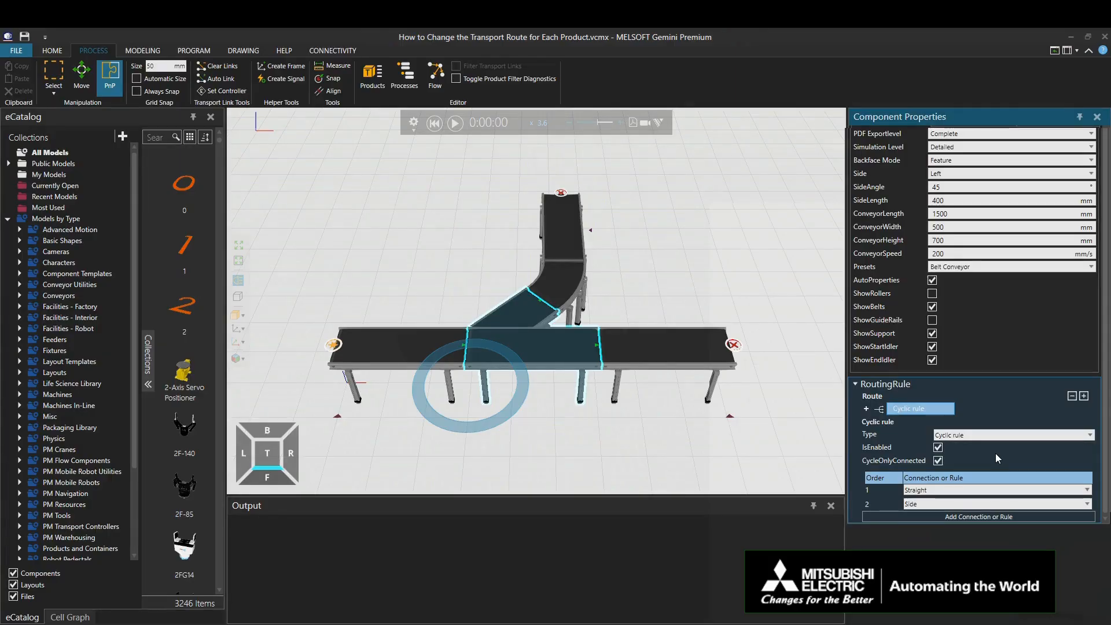
pyautogui.click(996, 437)
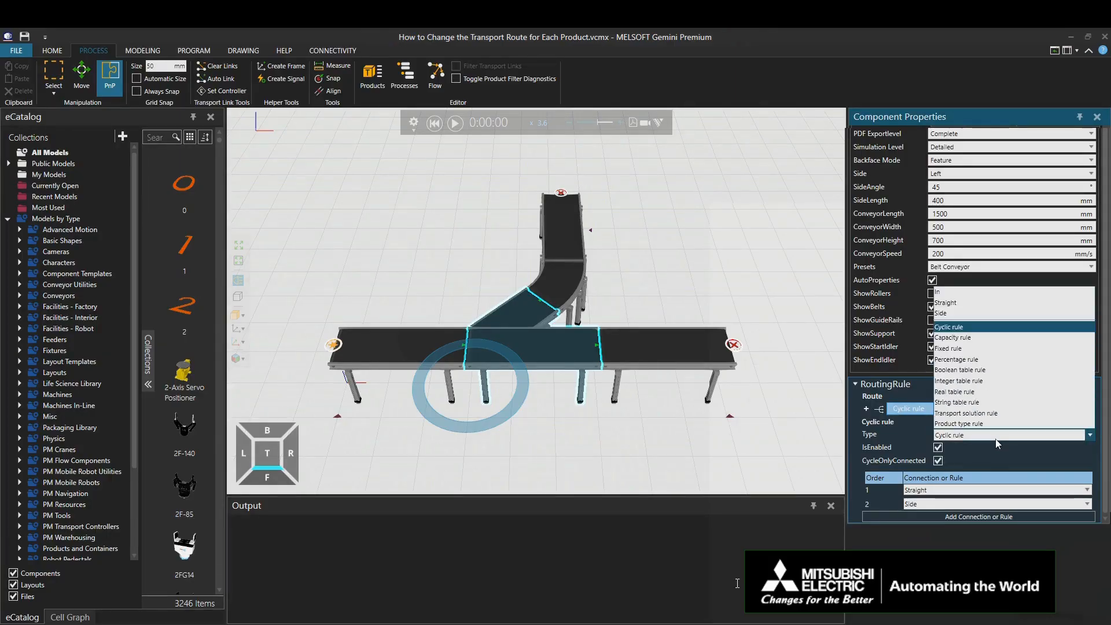
pyautogui.click(990, 423)
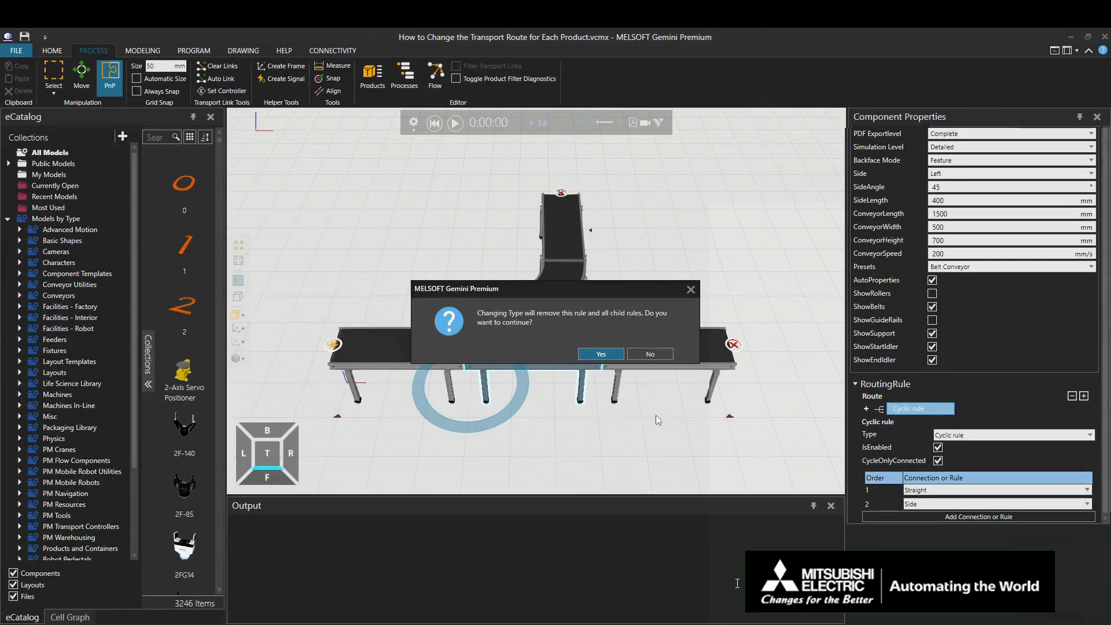
pyautogui.click(601, 355)
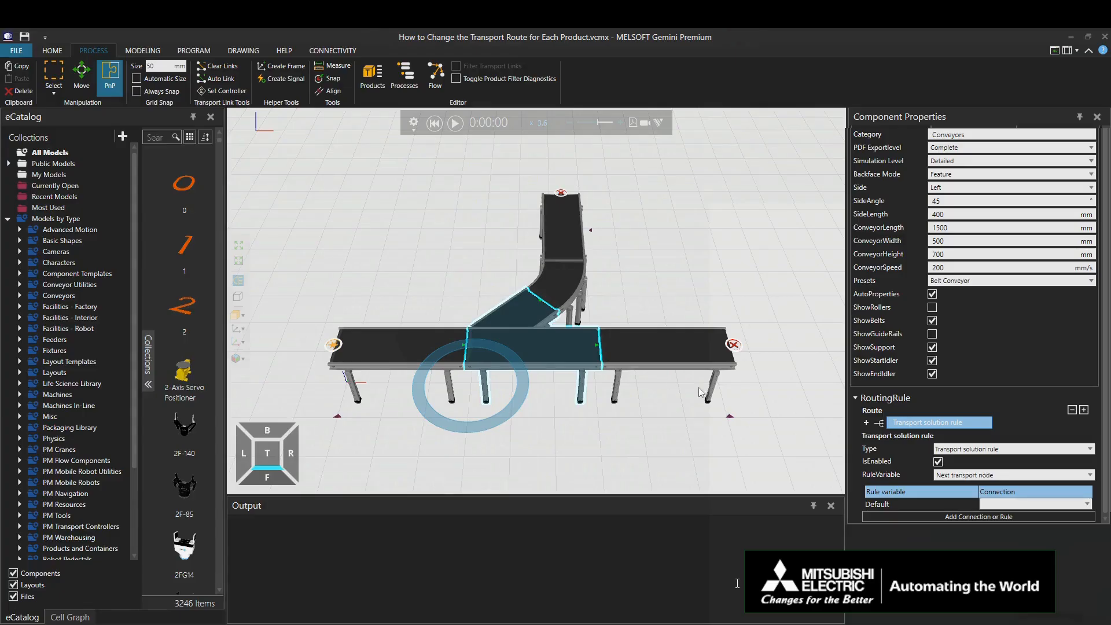
# Step: Set the transport solution rule's RuleVariable to Destination node
pyautogui.click(1023, 475)
pyautogui.click(1024, 476)
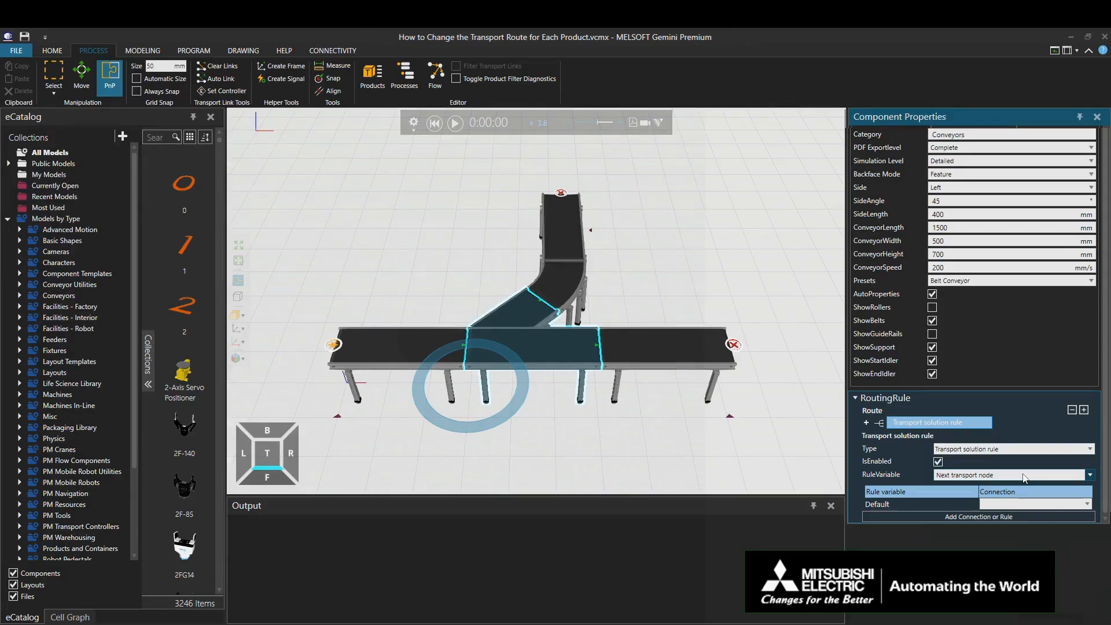
pyautogui.click(1025, 475)
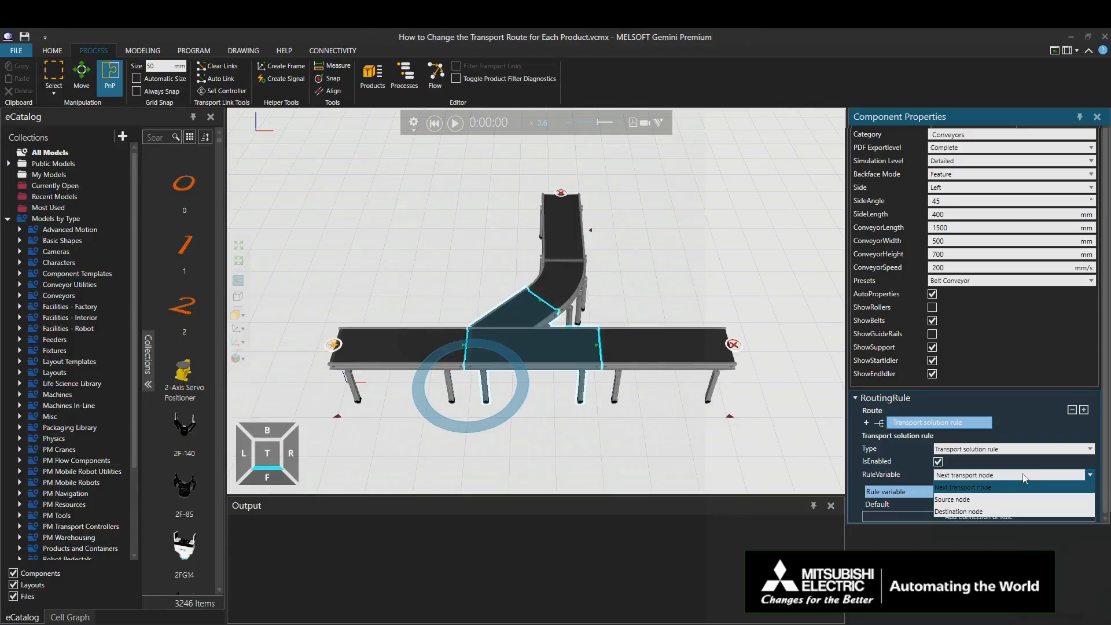
pyautogui.click(1020, 512)
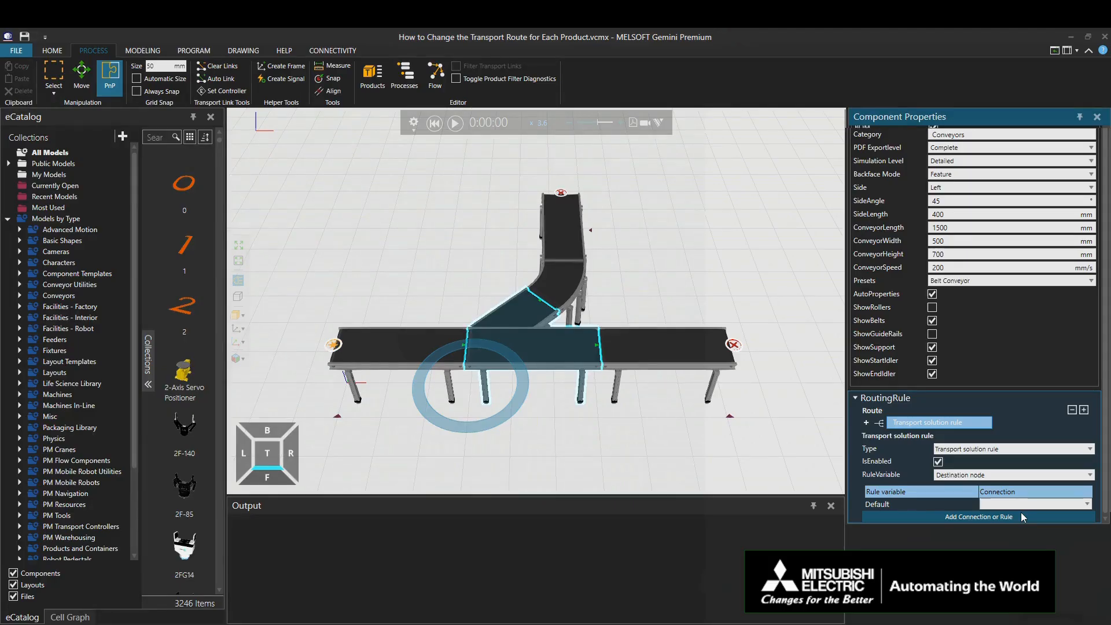
# Step: Add two connection entries to the rule and route the Sink Process (Can) transport node to Straight
pyautogui.click(1014, 516)
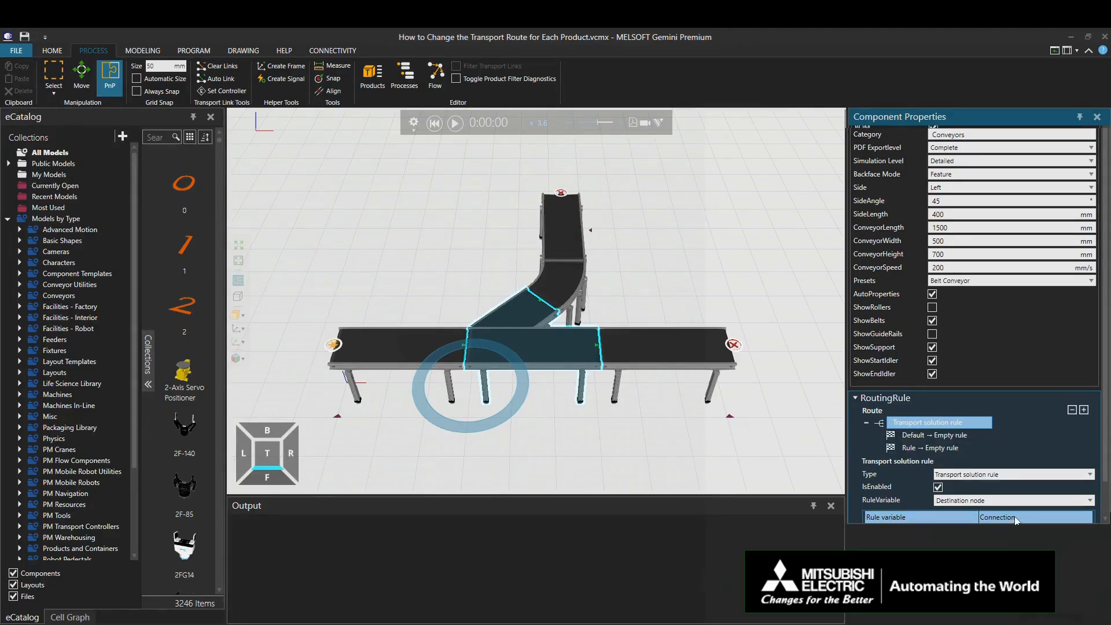
pyautogui.click(1014, 516)
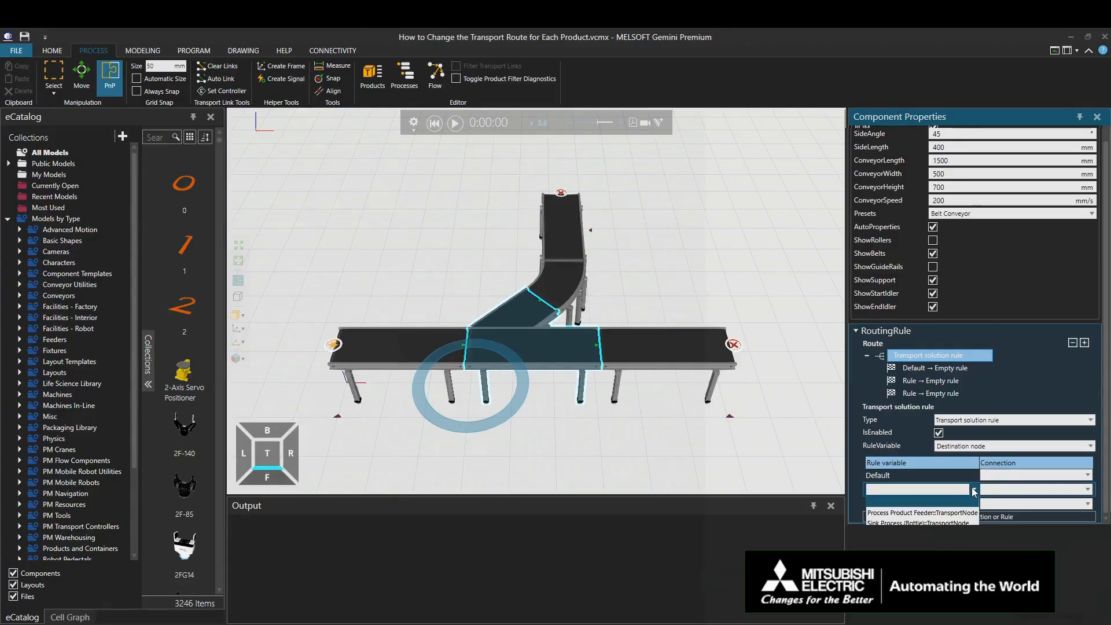
pyautogui.click(961, 532)
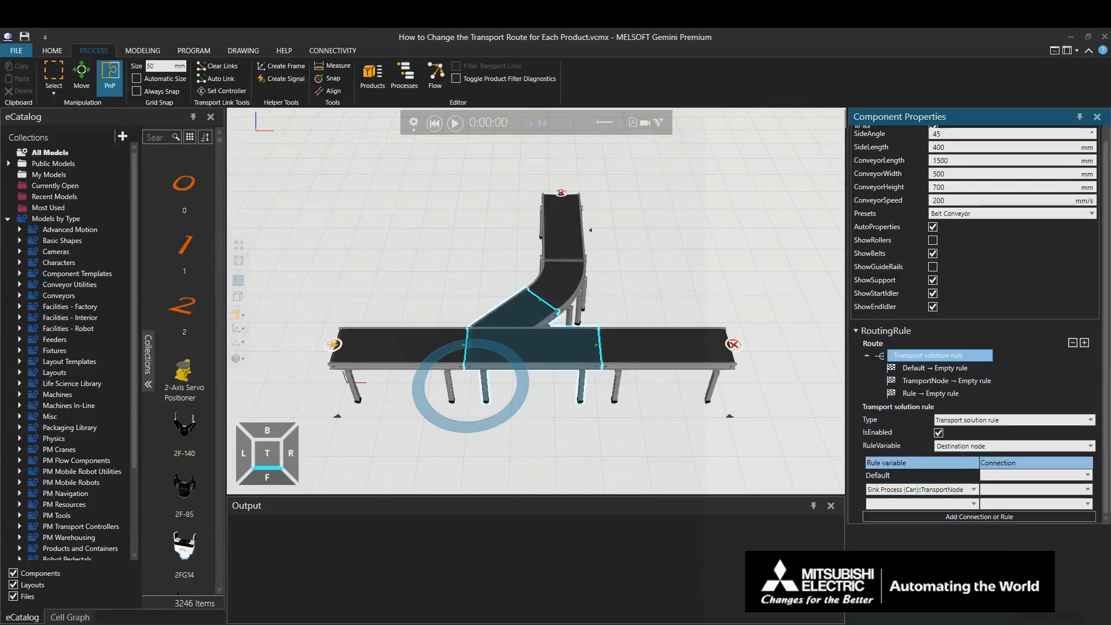
pyautogui.click(1044, 491)
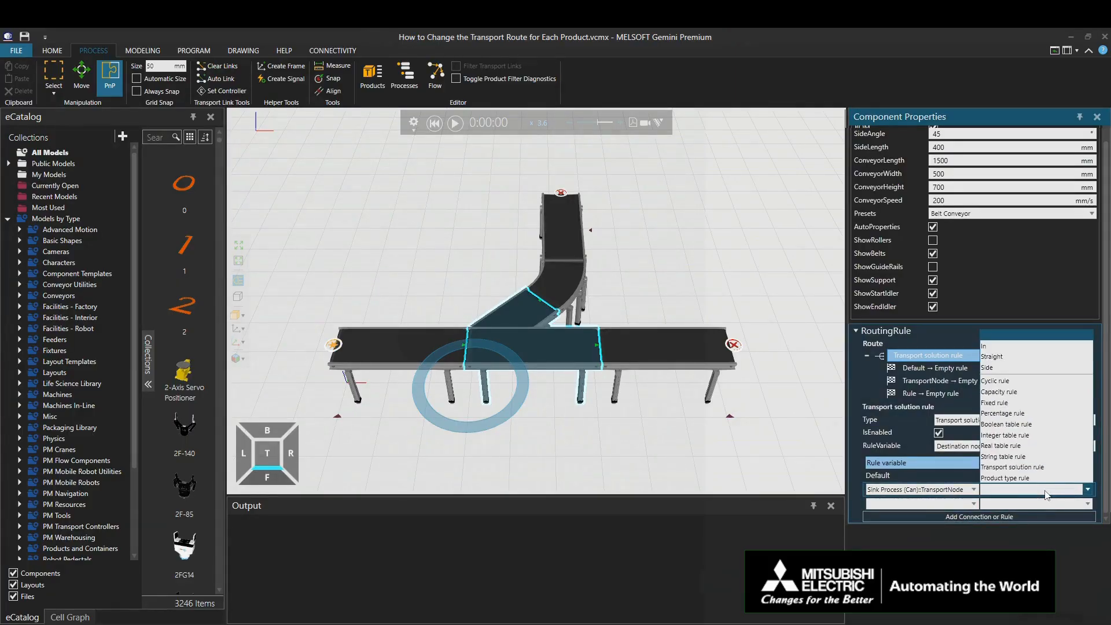
pyautogui.click(1001, 357)
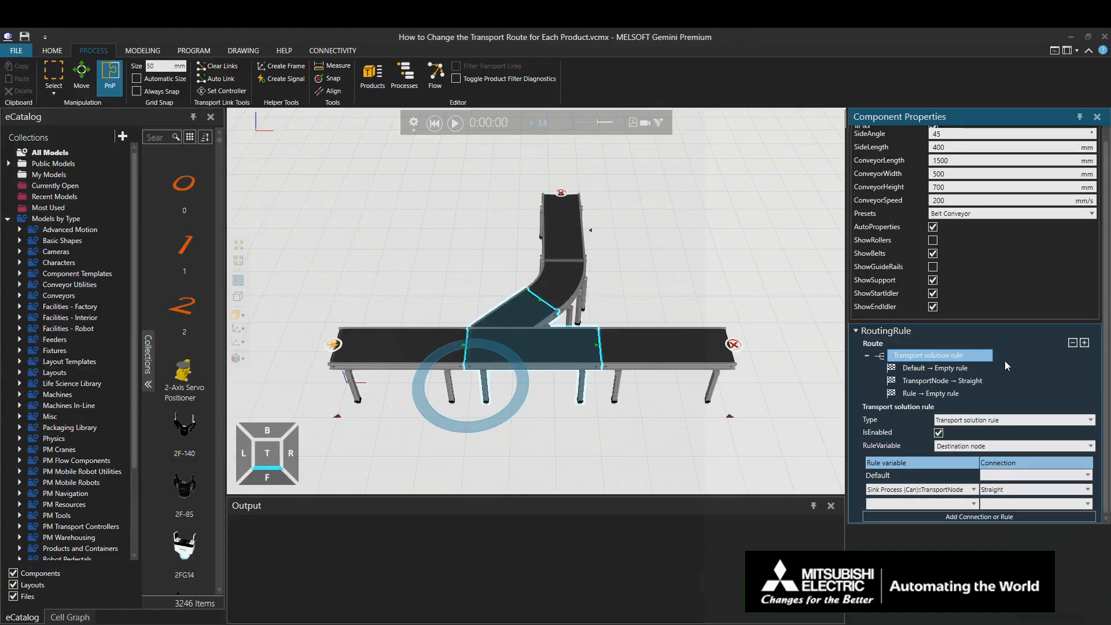
# Step: Route the Sink Process (Bottle) transport node to the Side connection in the second entry
pyautogui.click(963, 504)
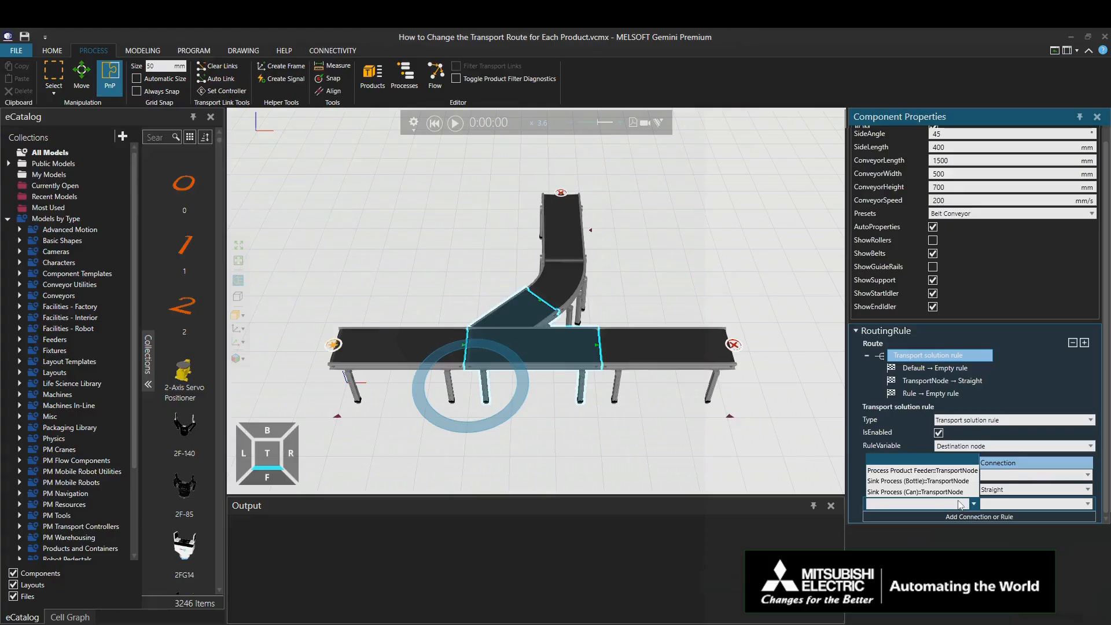
pyautogui.click(946, 483)
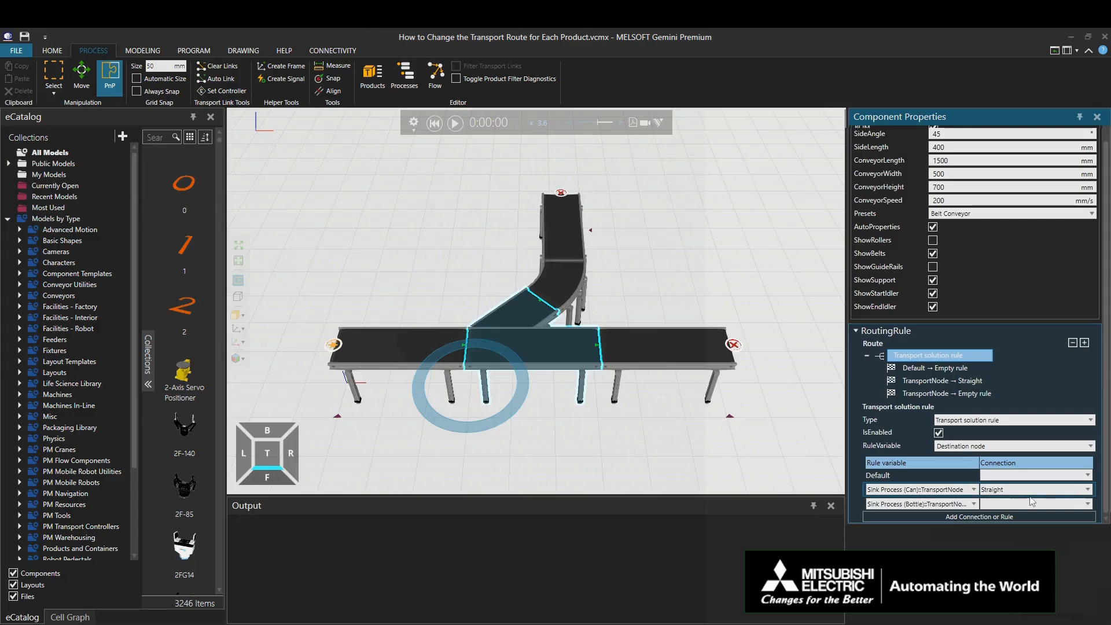
pyautogui.click(1071, 503)
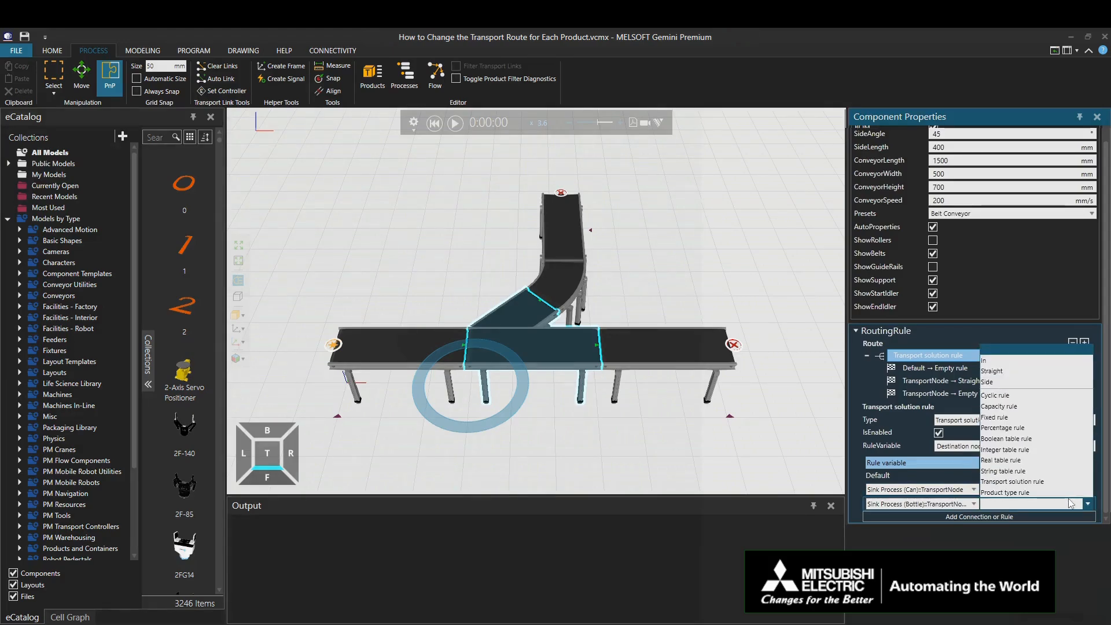
pyautogui.click(1001, 383)
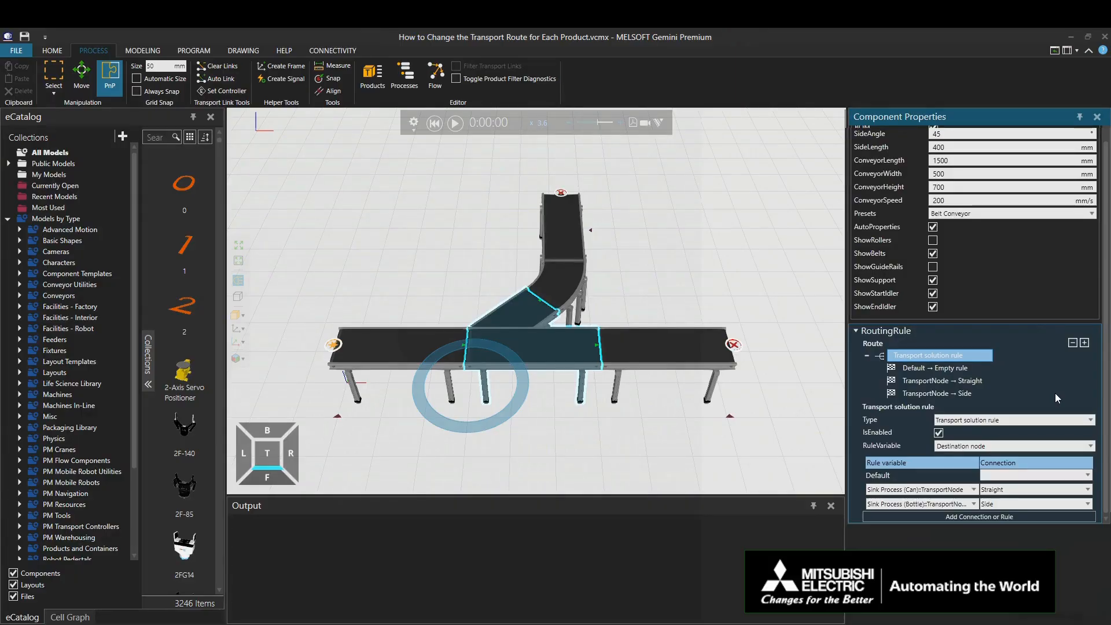
# Step: Run the simulation to check the product routing with the Destination node rule, and reset it
pyautogui.click(514, 213)
pyautogui.click(453, 125)
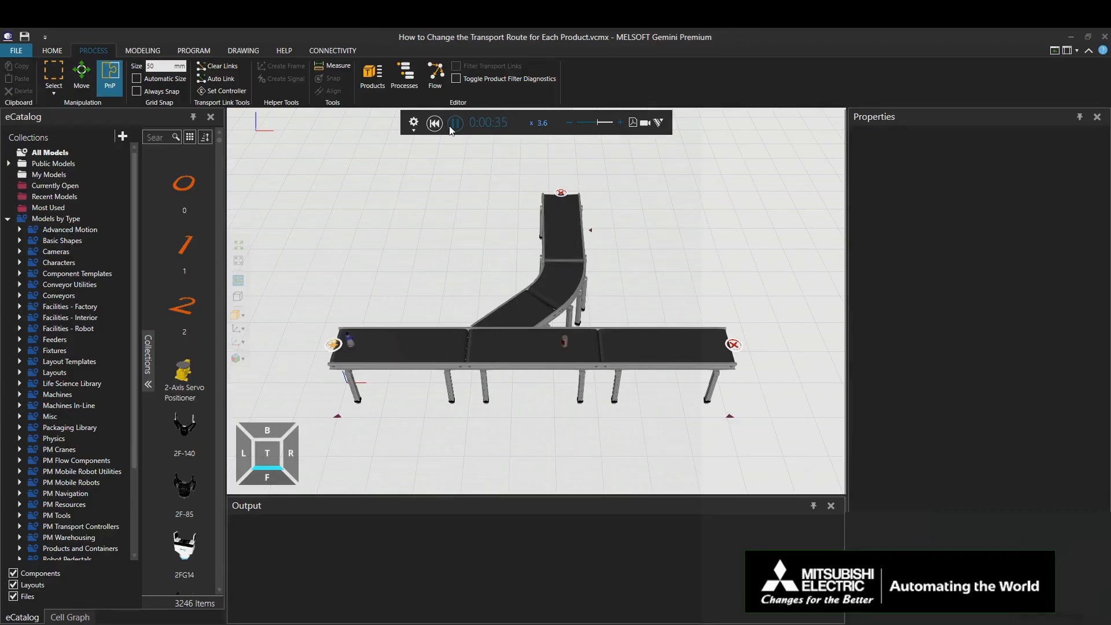
pyautogui.click(437, 126)
# Step: Change the RuleVariable of the Conveyor Y-divert's transport solution rule to Next transport node
pyautogui.click(535, 310)
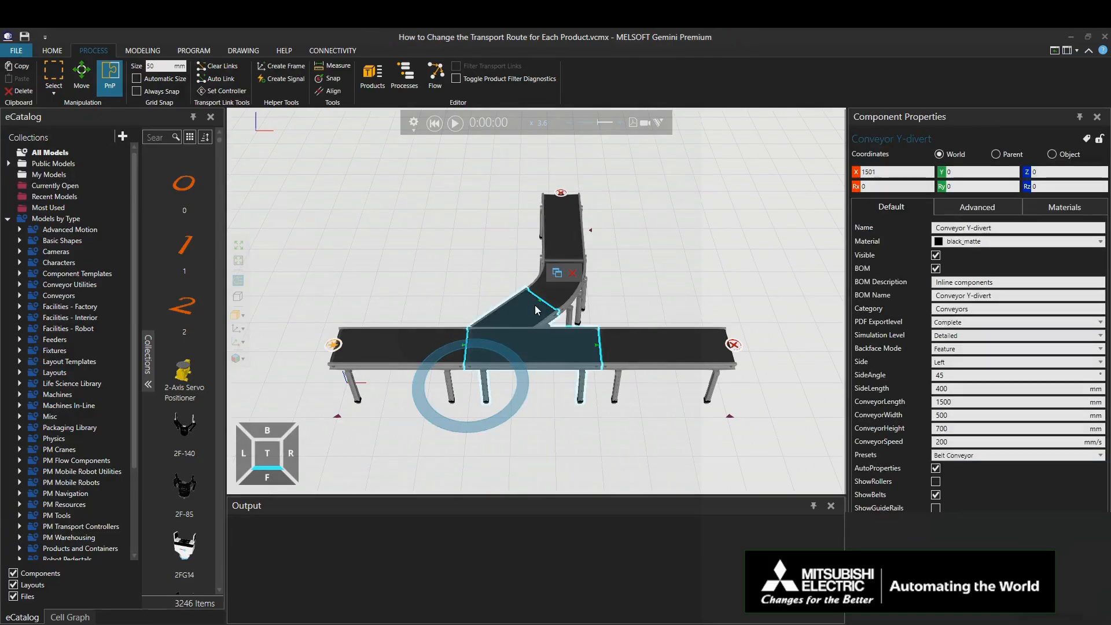
pyautogui.moveTo(1105, 353); pyautogui.dragTo(1105, 477)
pyautogui.click(1026, 475)
pyautogui.click(1019, 484)
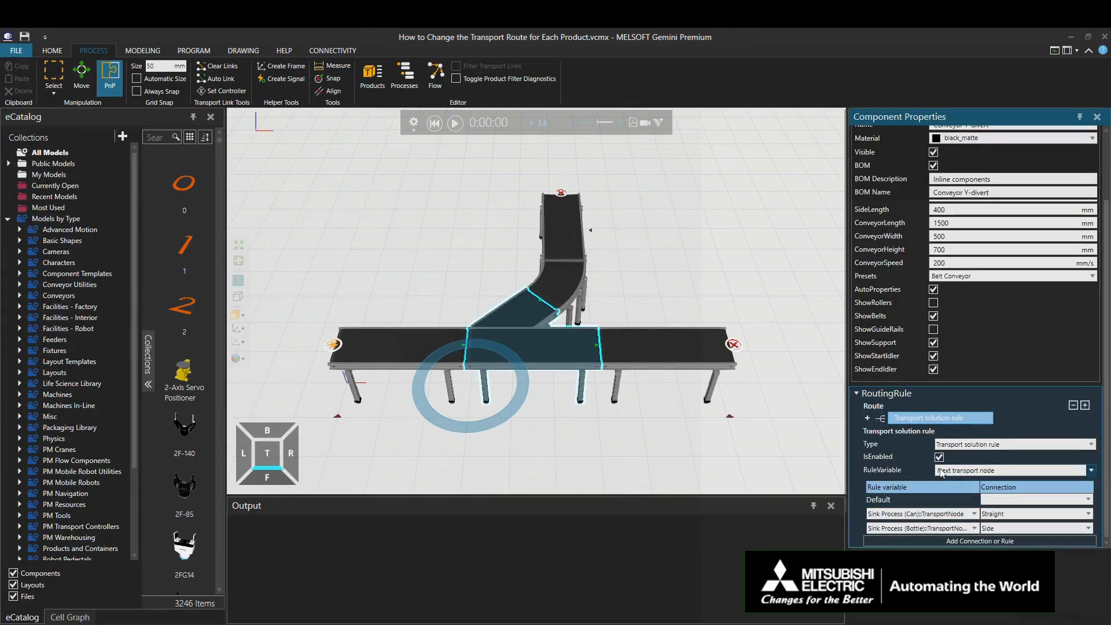
# Step: Run the simulation to check the product routing with the Next transport node rule, and reset it
pyautogui.click(452, 195)
pyautogui.click(455, 123)
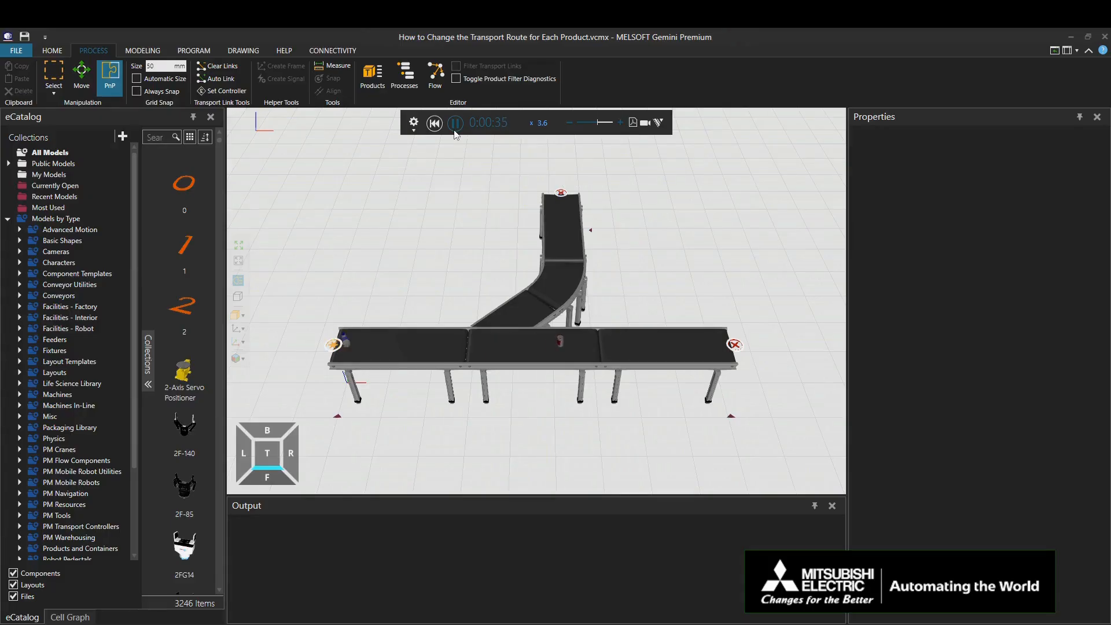
pyautogui.click(455, 124)
pyautogui.click(438, 125)
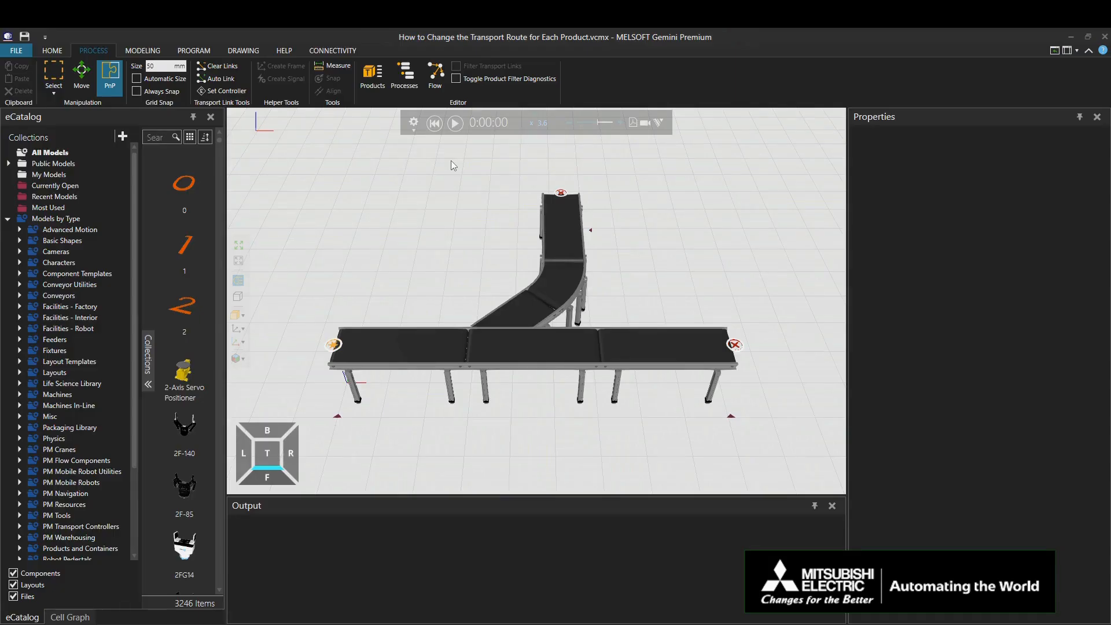
# Step: Detach the straight end conveyor with its can sink from the Y-divert conveyor and move it to about X 3873, Y 509 mm
pyautogui.click(52, 51)
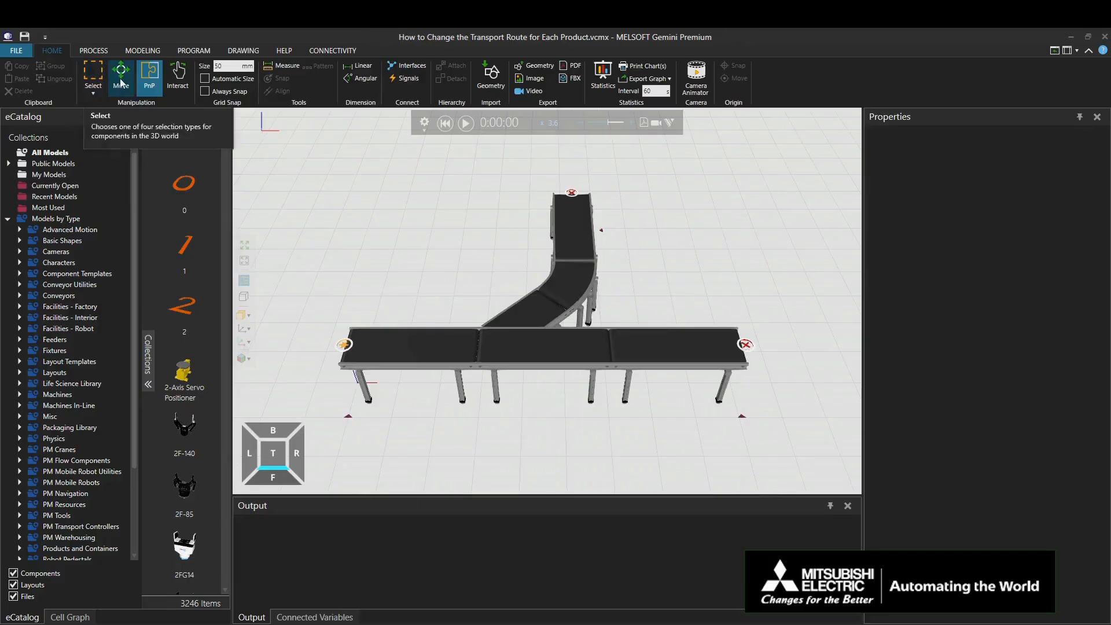
pyautogui.click(151, 84)
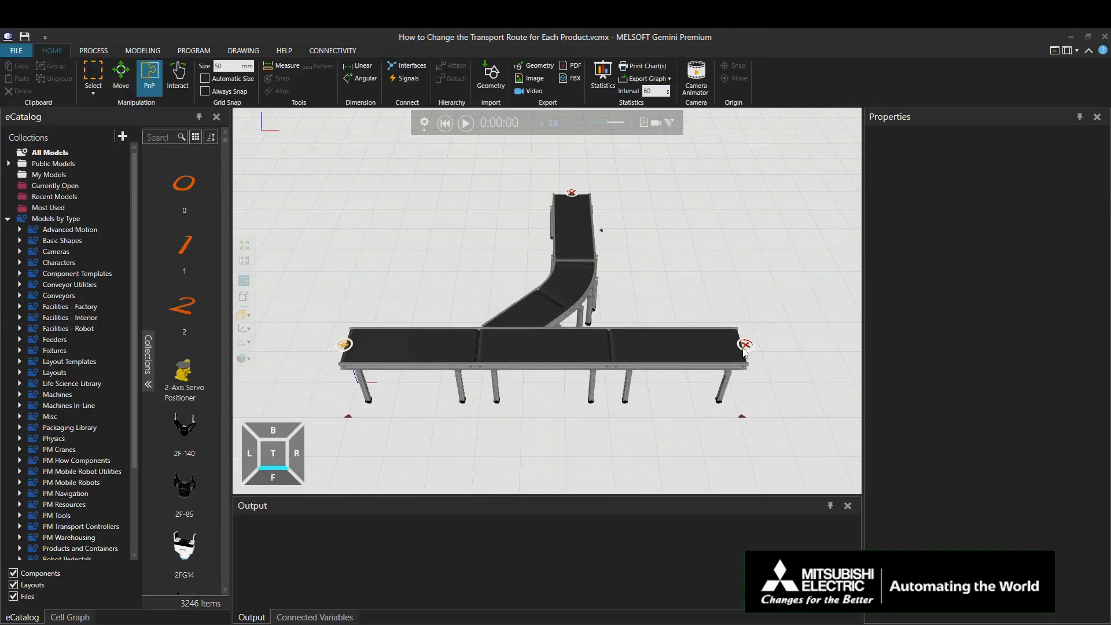
pyautogui.click(663, 343)
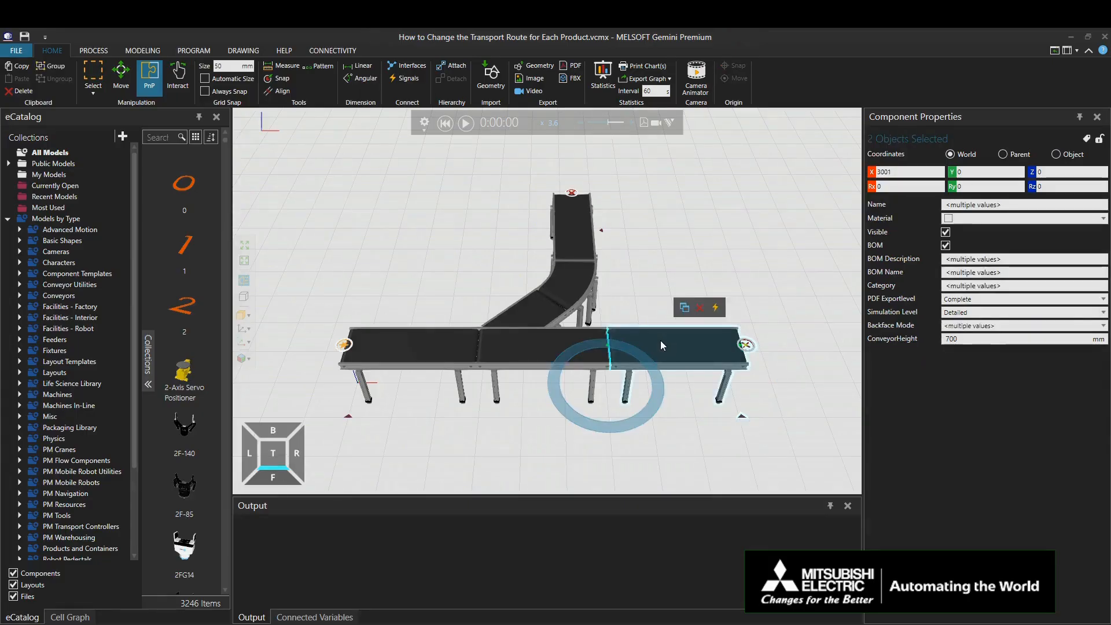
pyautogui.moveTo(693, 349); pyautogui.dragTo(734, 317)
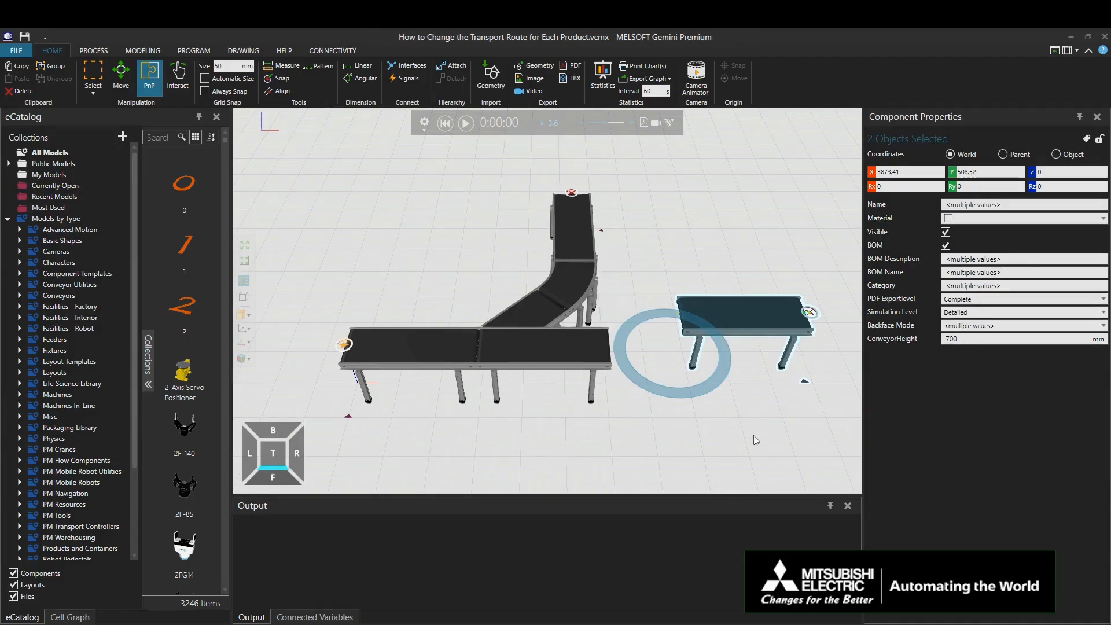
# Step: Add a From Conveyor Process and a To Conveyor Process from the PM Flow Components collection to the layout
pyautogui.moveTo(134, 359); pyautogui.dragTo(135, 466)
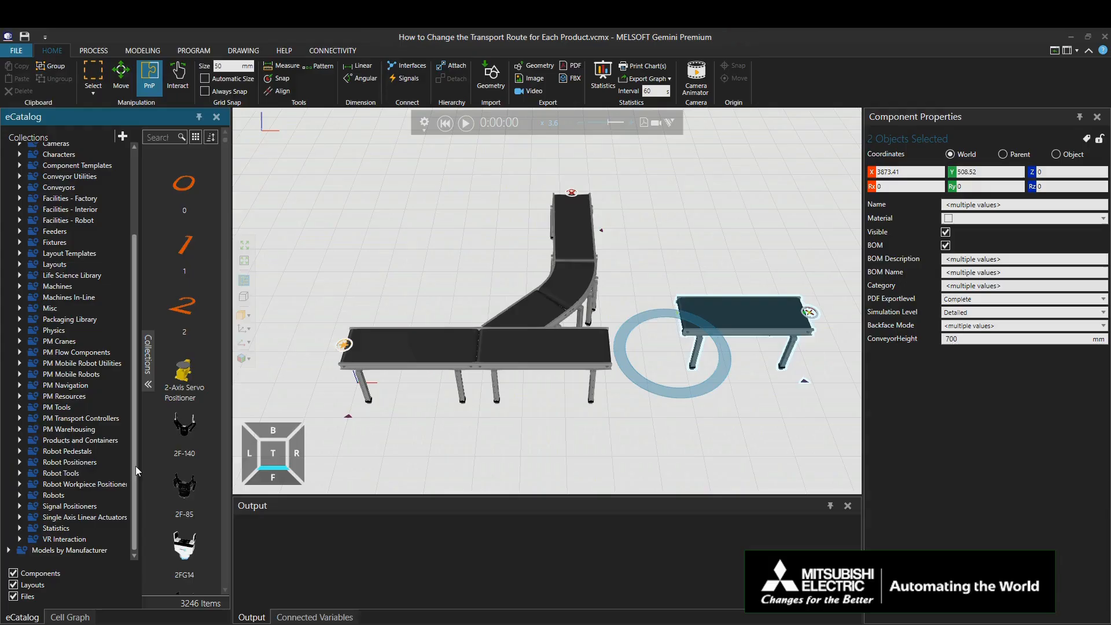
pyautogui.click(95, 353)
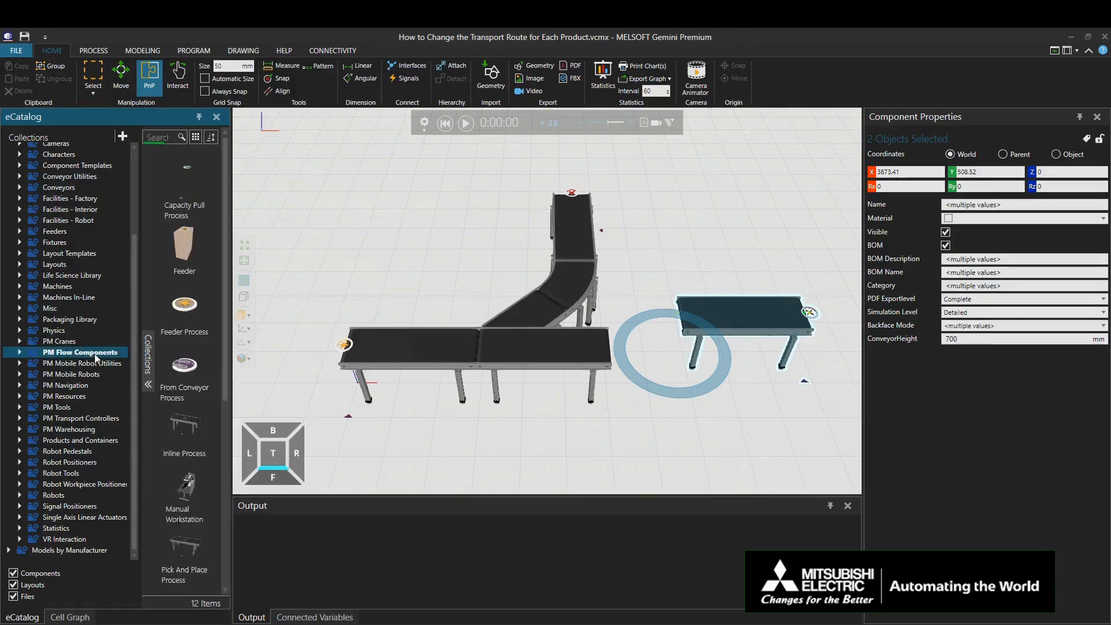
pyautogui.click(181, 375)
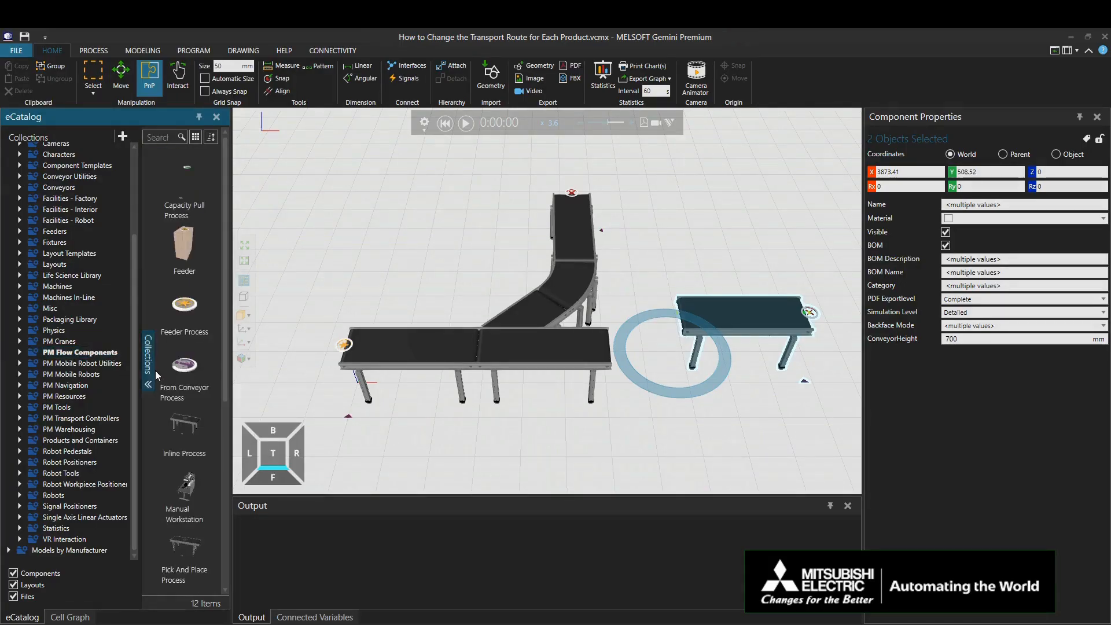
pyautogui.moveTo(181, 375); pyautogui.dragTo(468, 442)
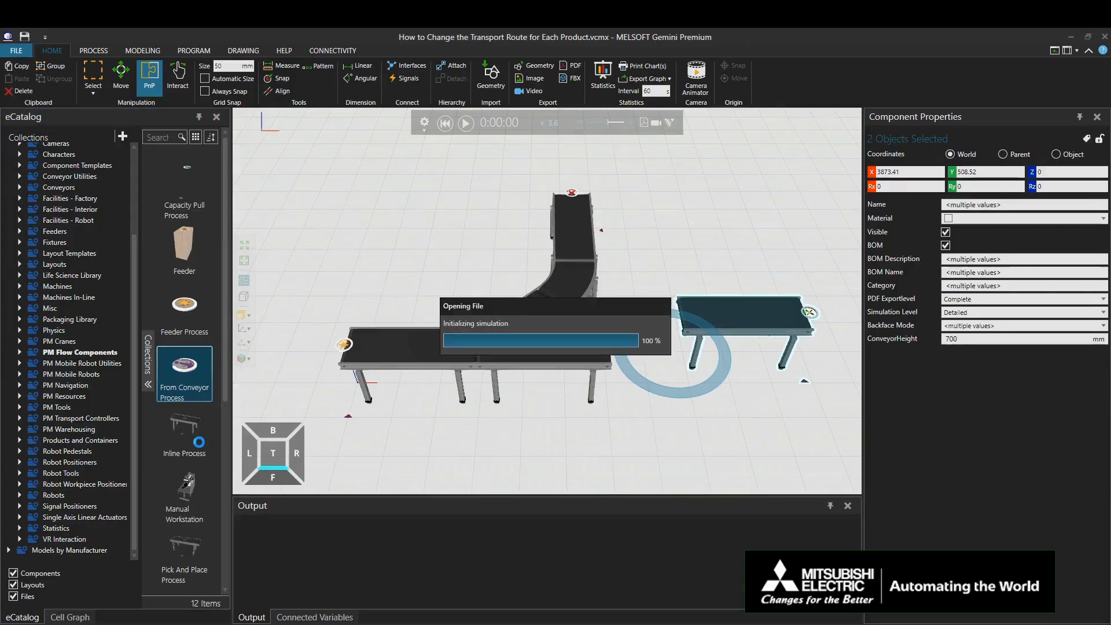
pyautogui.scroll(-5, 199, 442)
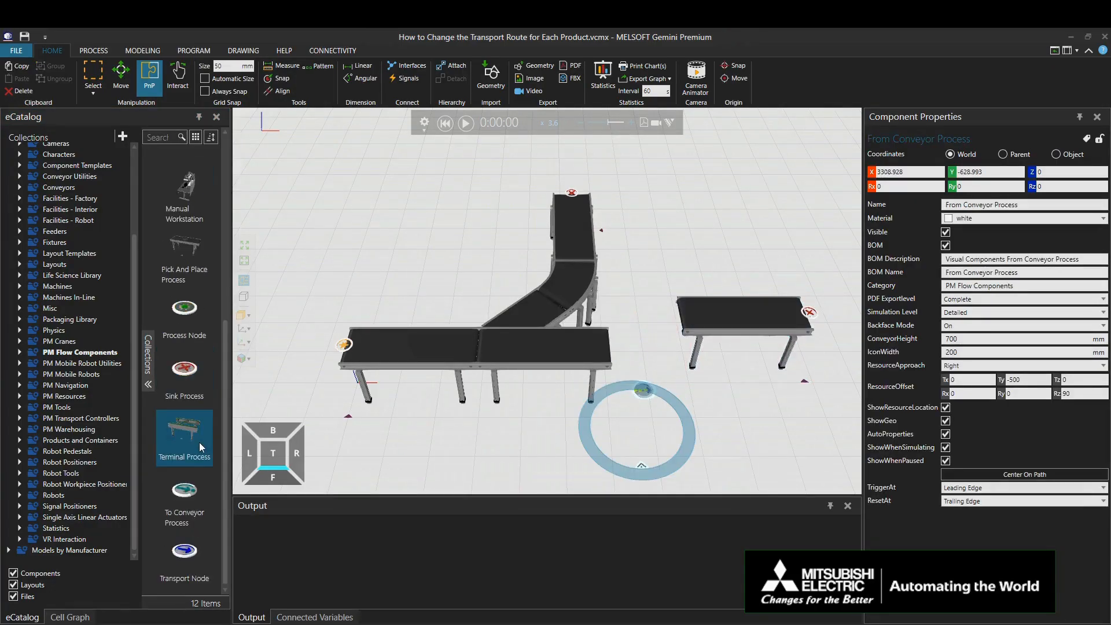
pyautogui.moveTo(184, 496); pyautogui.dragTo(752, 394)
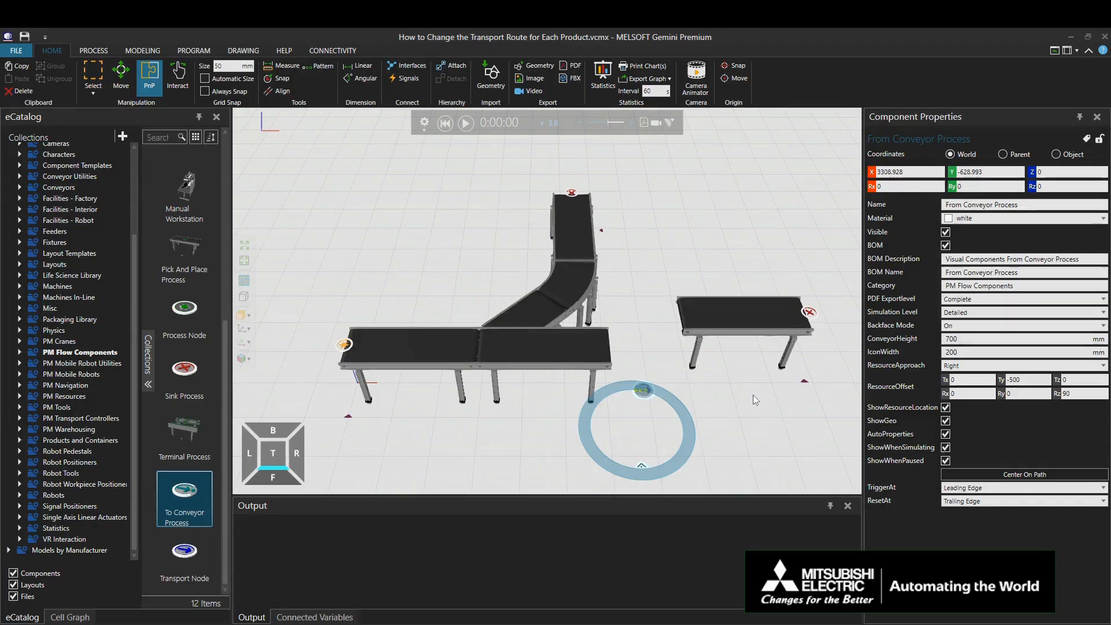
# Step: Snap the From Conveyor Process onto the Y-divert conveyor's straight outlet and the To Conveyor Process onto the detached conveyor's inlet
pyautogui.click(645, 394)
pyautogui.moveTo(646, 396); pyautogui.dragTo(612, 373)
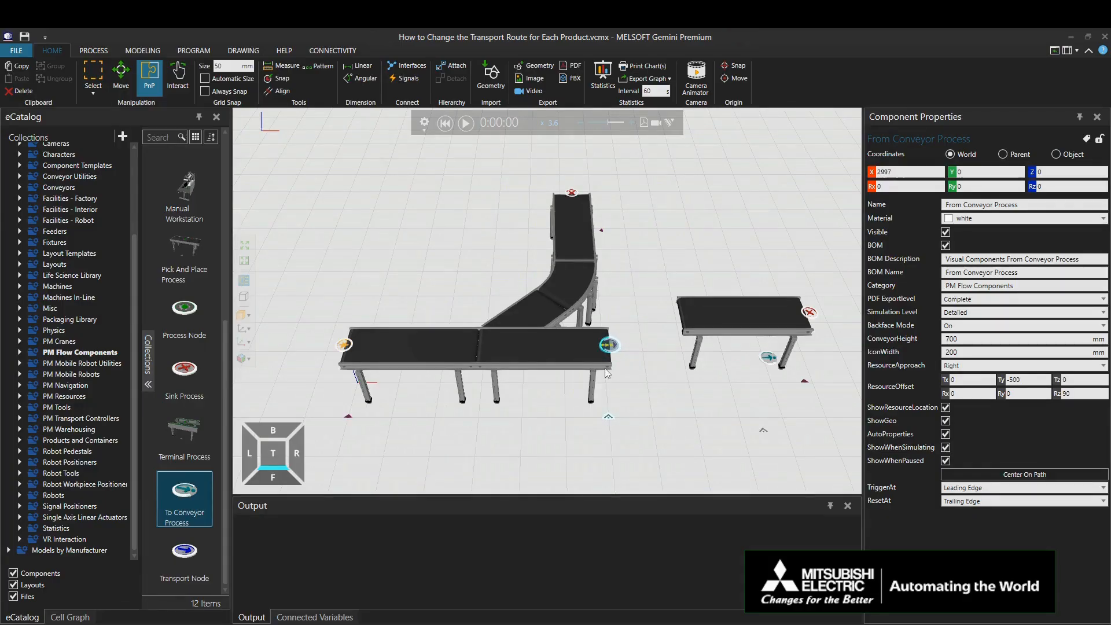
pyautogui.click(768, 356)
pyautogui.moveTo(769, 409); pyautogui.dragTo(685, 368)
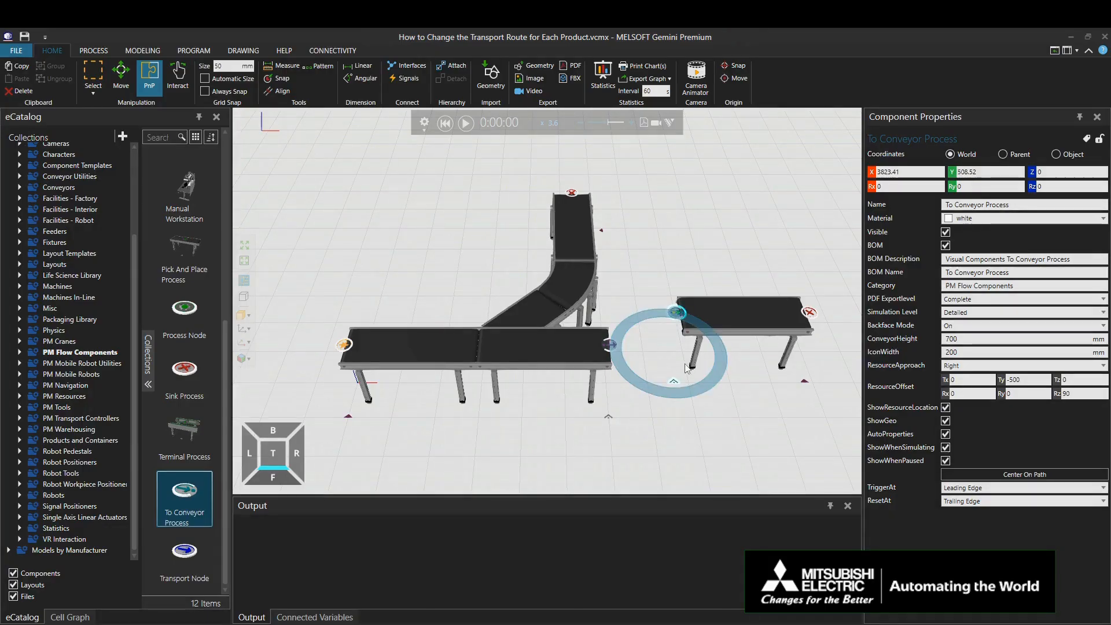
pyautogui.click(777, 428)
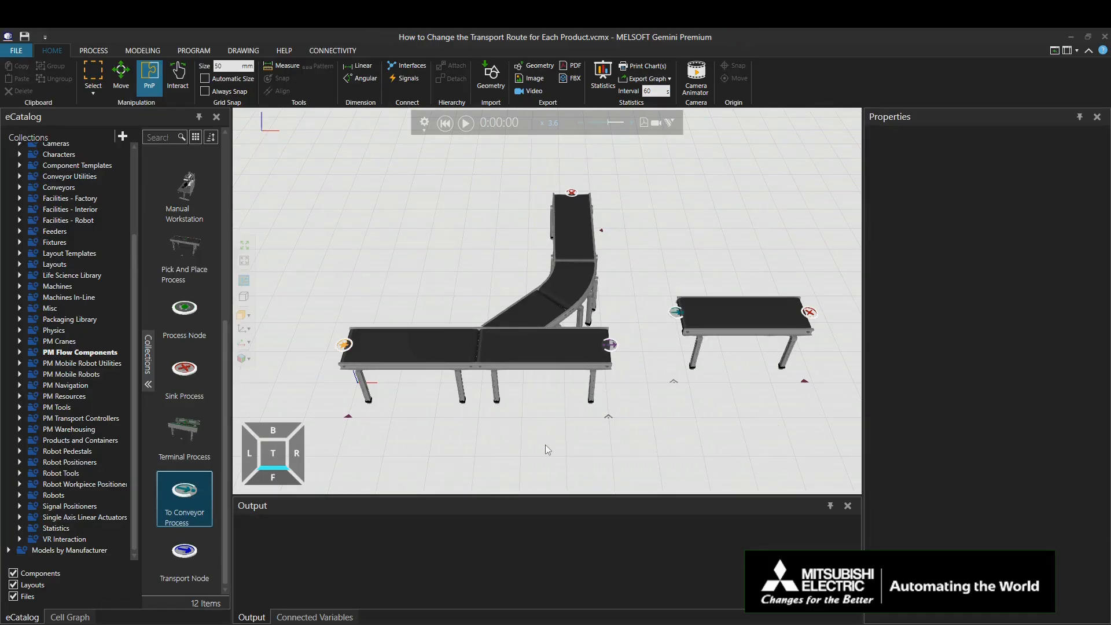
# Step: Place a Human (Anna) resource between the separated conveyors and a Human Transport Controller on the open floor behind the feeder conveyor
pyautogui.click(66, 396)
pyautogui.moveTo(185, 254); pyautogui.dragTo(706, 396)
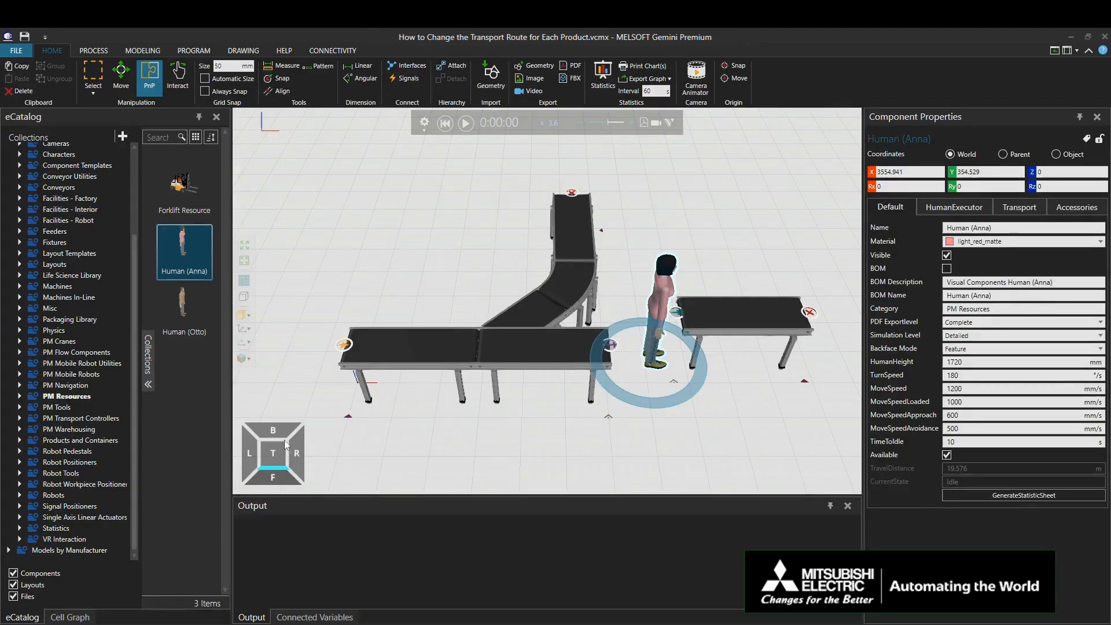
pyautogui.click(99, 419)
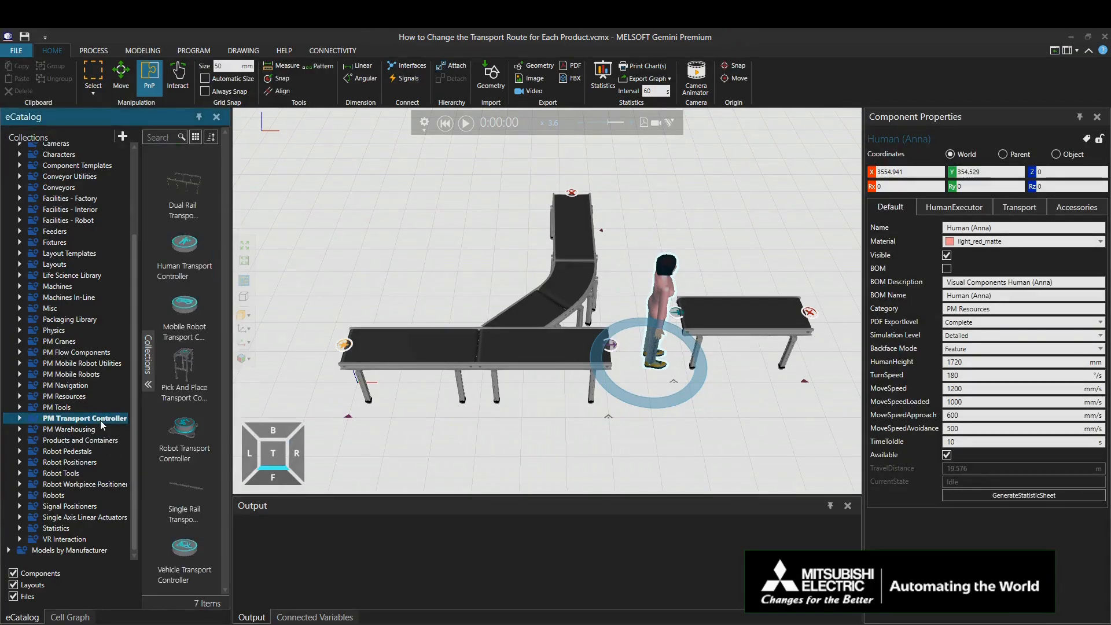
pyautogui.moveTo(187, 252); pyautogui.dragTo(401, 194)
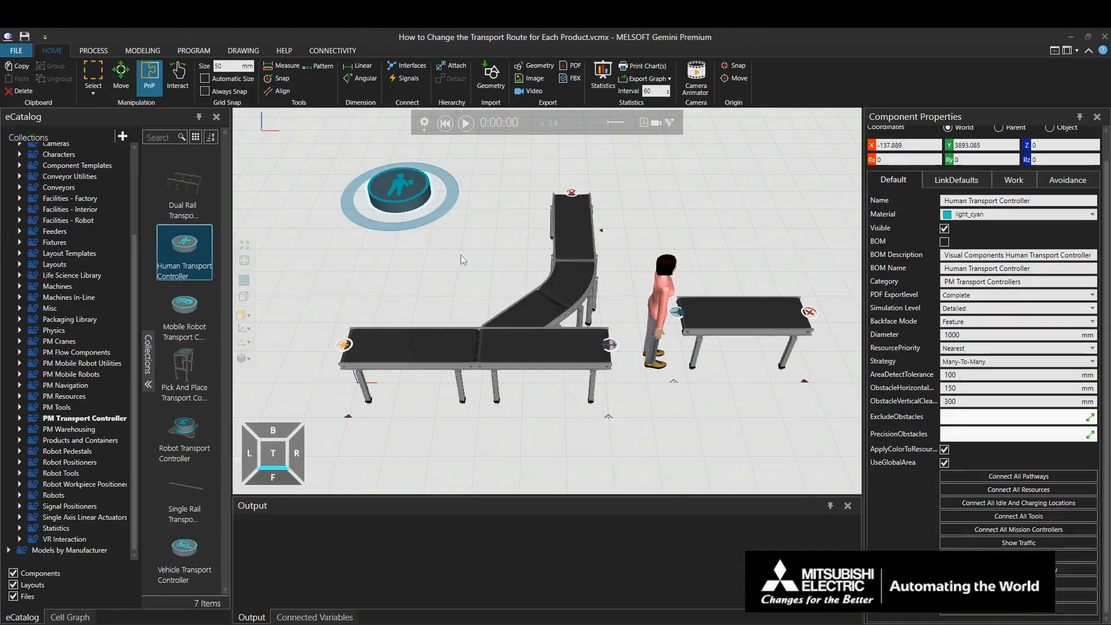
# Step: Connect the Human Transport Controller's Resources interface to Human (Anna)'s PMResource interface
pyautogui.click(406, 66)
pyautogui.moveTo(403, 166); pyautogui.dragTo(473, 199)
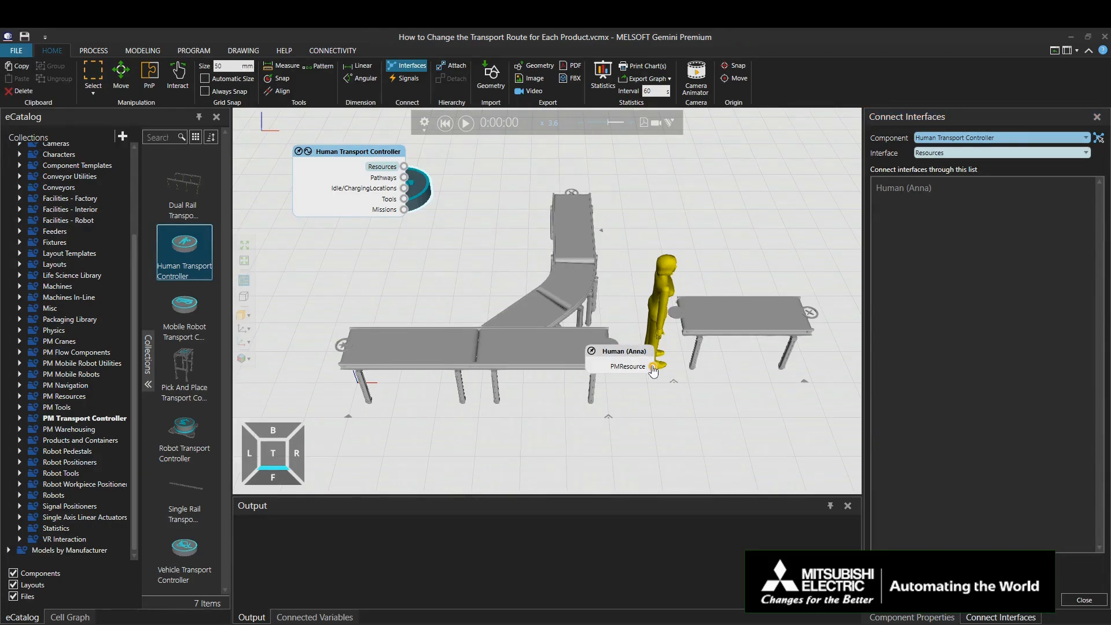
pyautogui.click(653, 368)
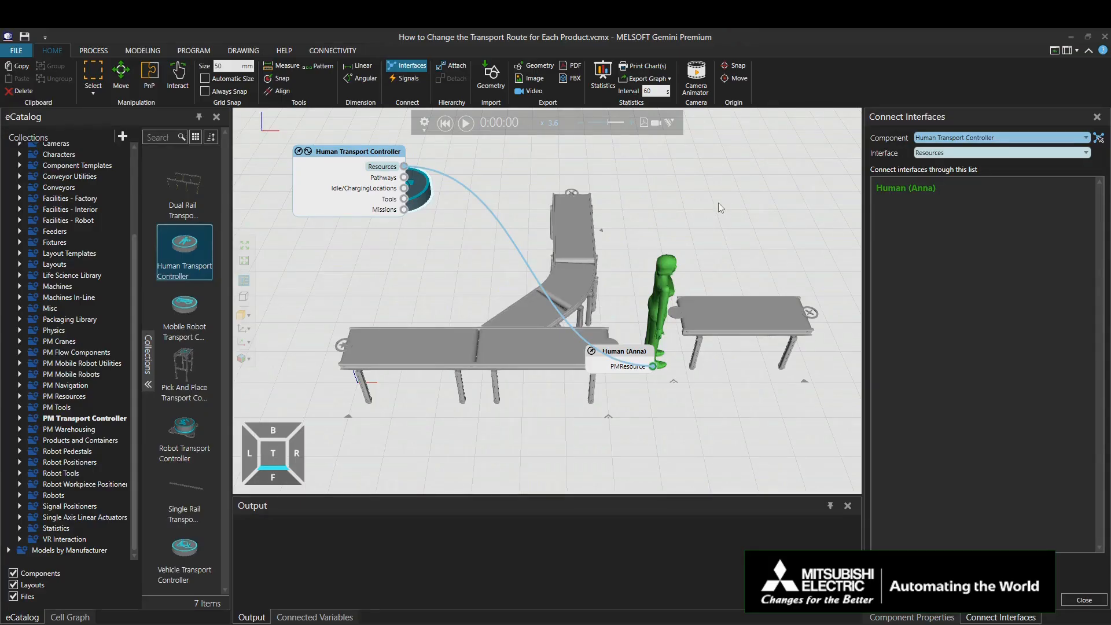
# Step: Delete the conveyor transport link between Feeder and Sink(Can) in the Flow(Can) process flow
pyautogui.click(83, 46)
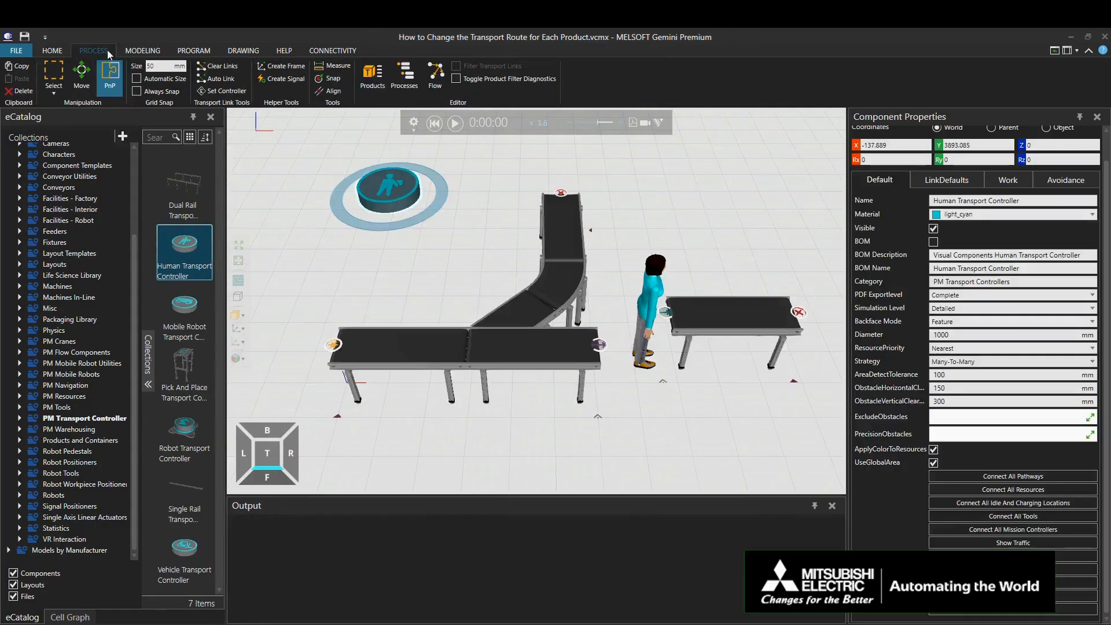
pyautogui.click(435, 77)
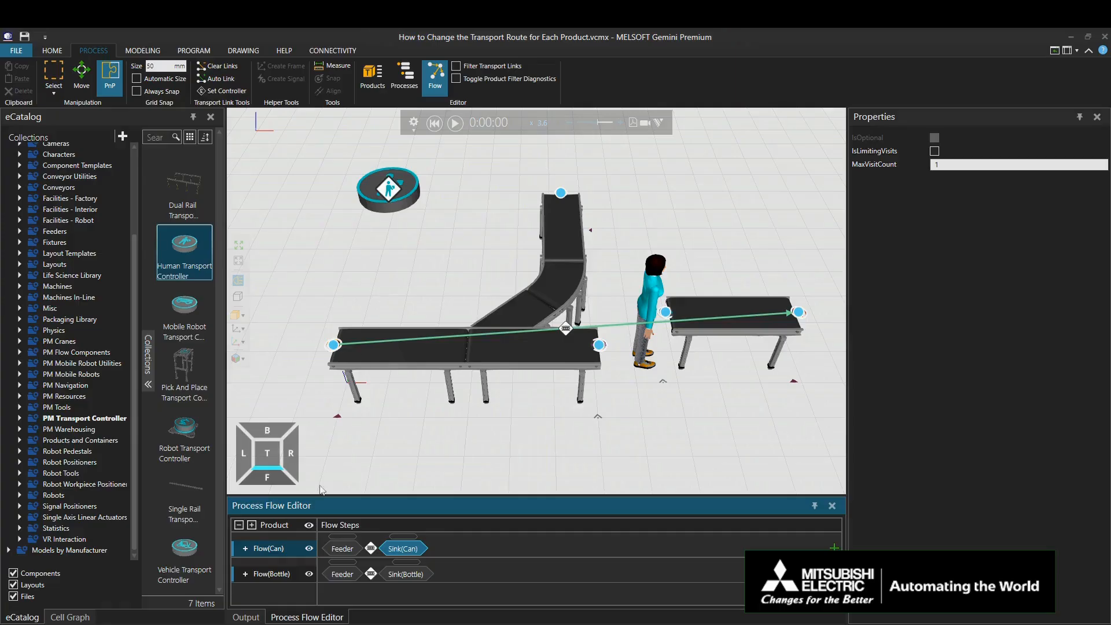
pyautogui.click(283, 547)
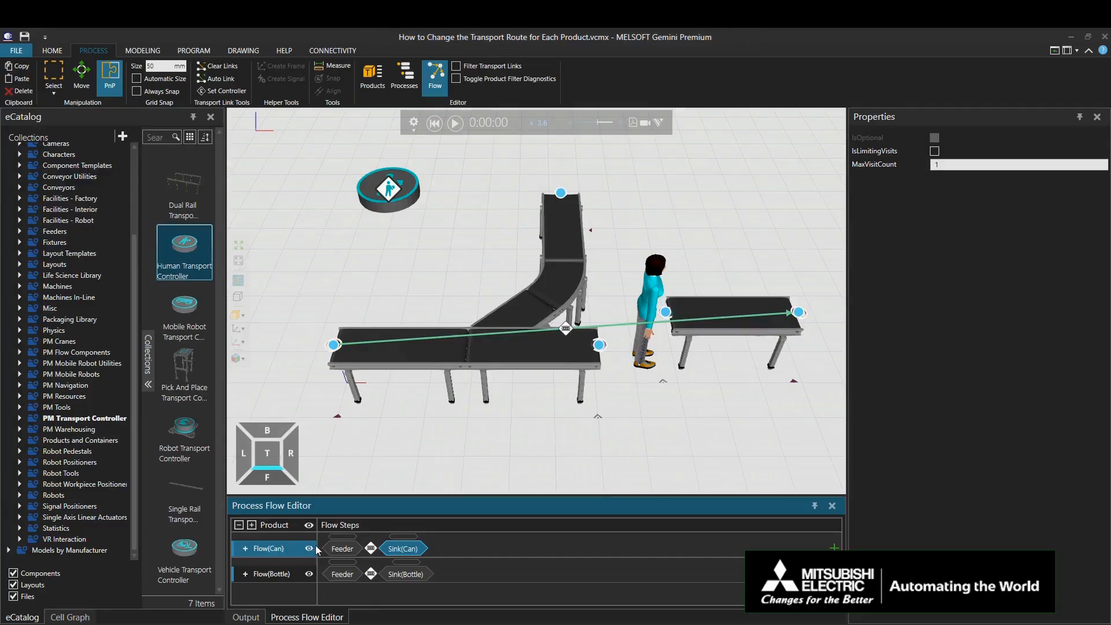
pyautogui.click(371, 548)
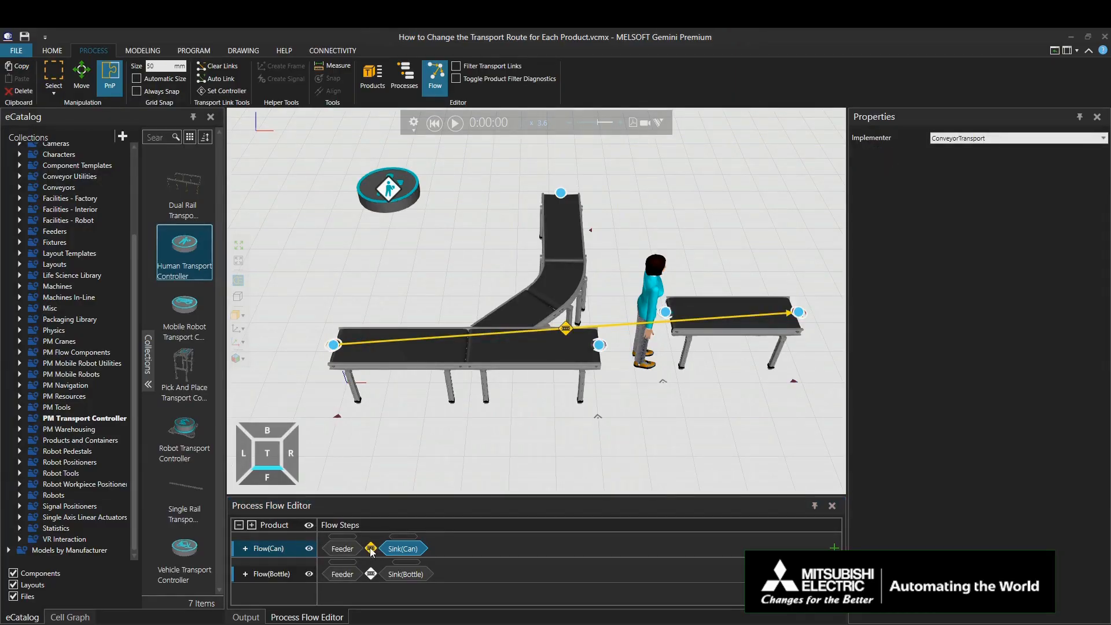
pyautogui.press('Delete')
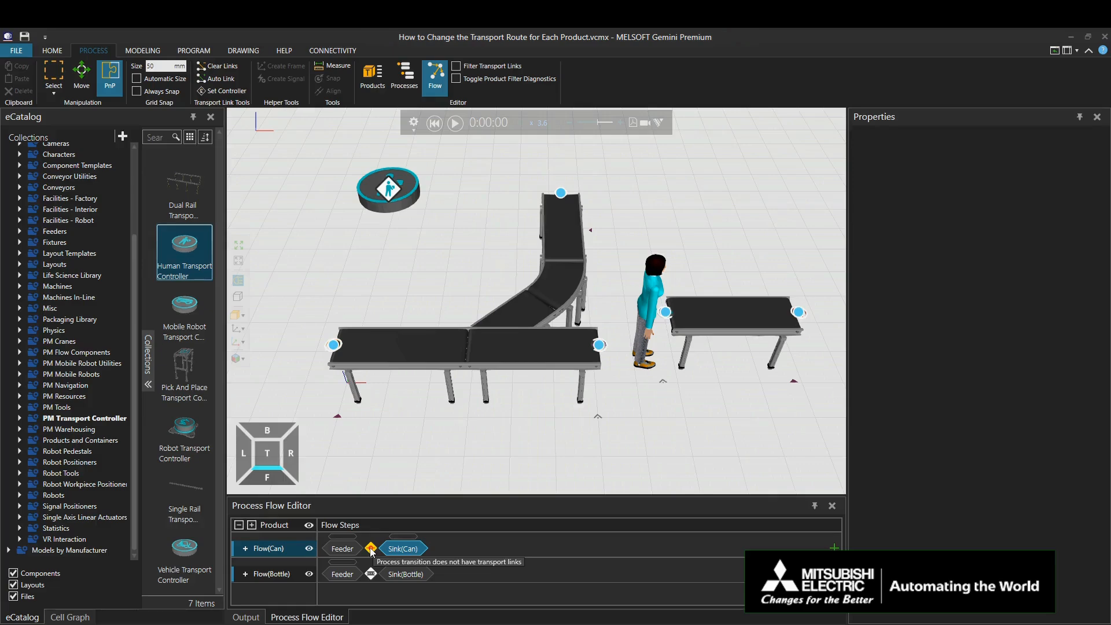
# Step: Link Flow(Can) from Feeder to FromConveyor, by human transport to ToConveyor, and on to Sink(Can)
pyautogui.click(347, 549)
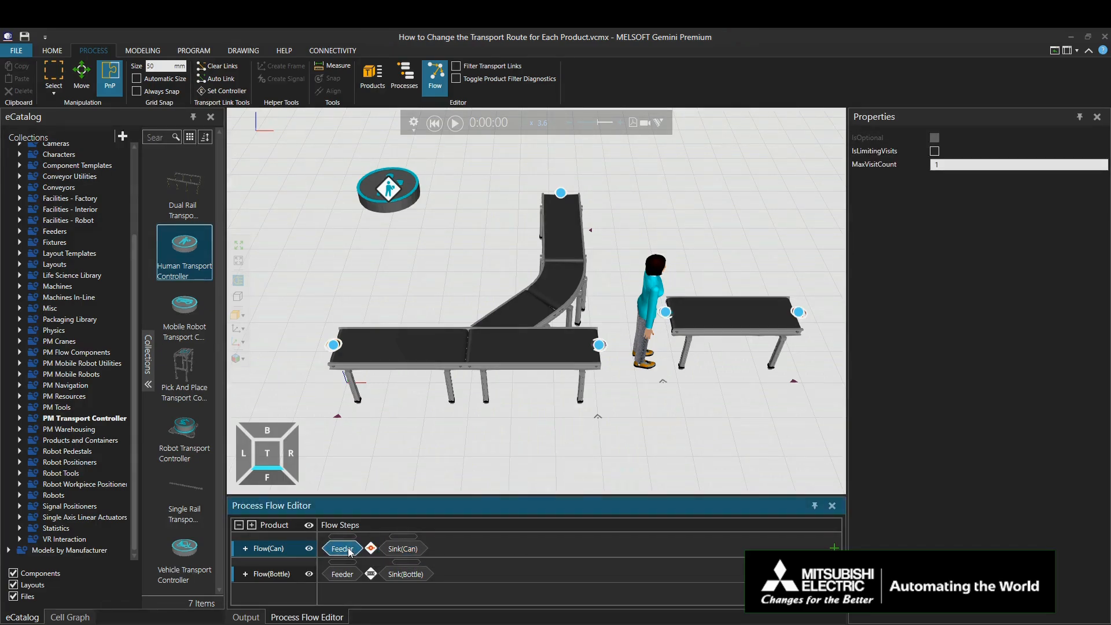
pyautogui.click(333, 346)
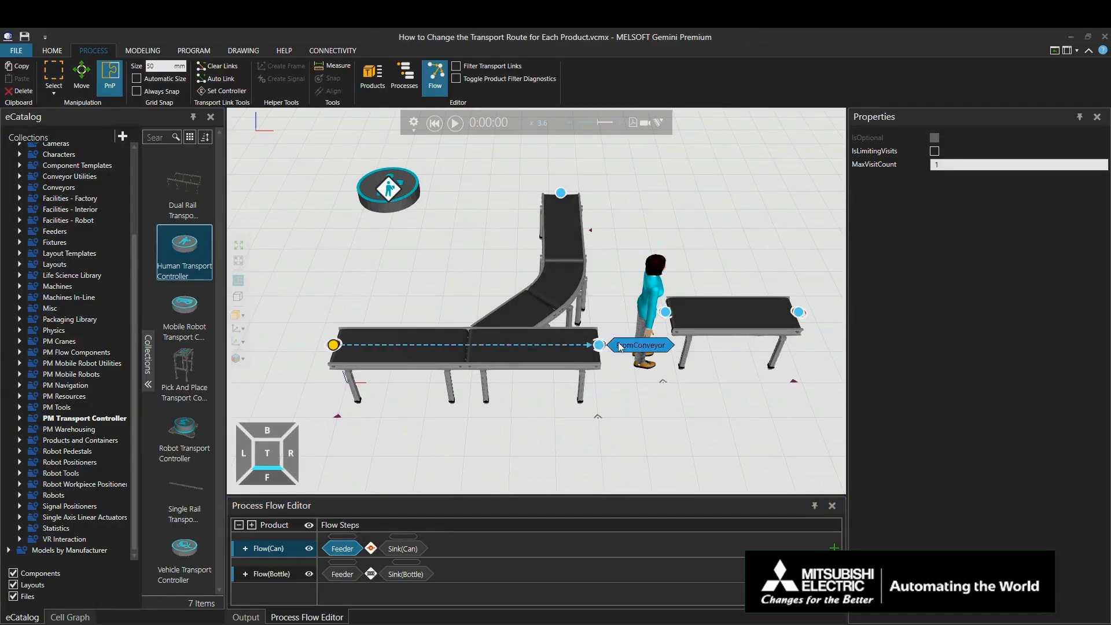
pyautogui.click(626, 345)
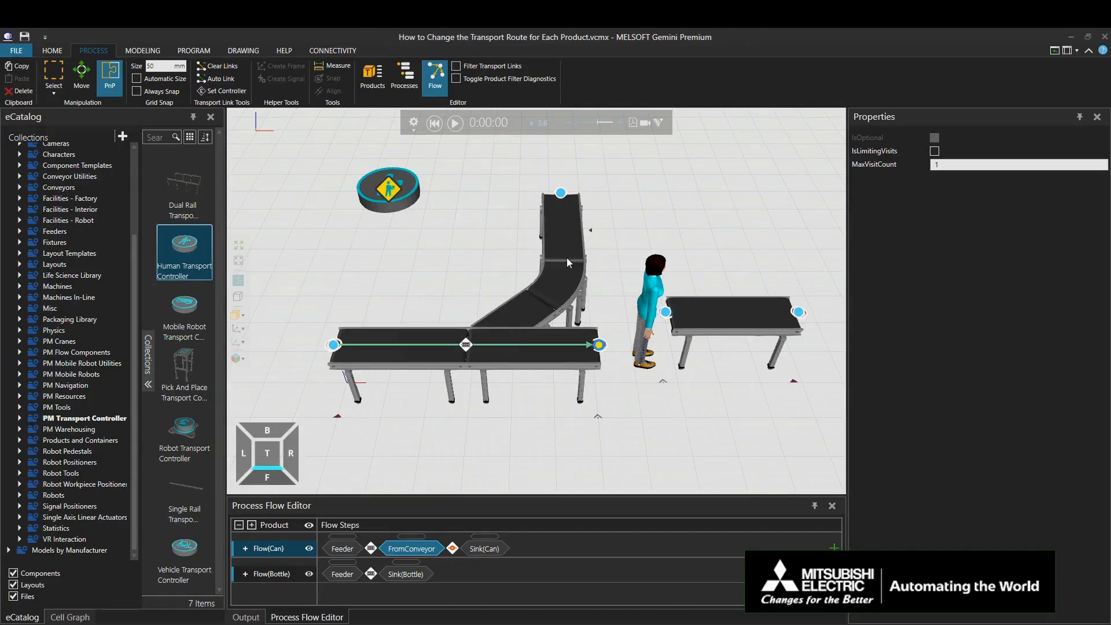
pyautogui.click(694, 316)
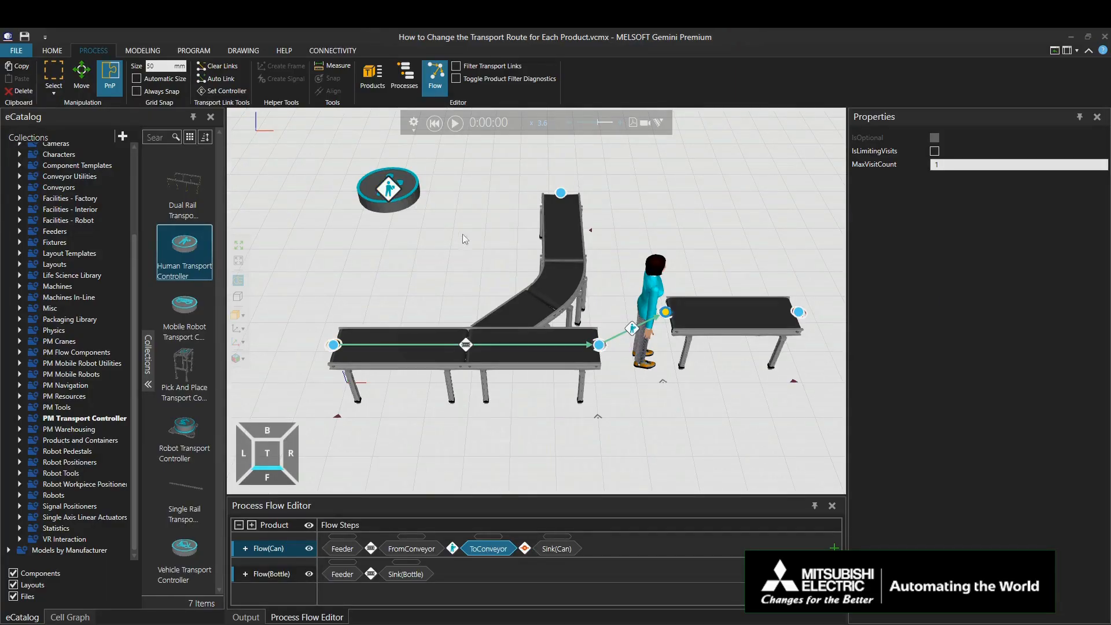
pyautogui.click(798, 314)
# Step: Set the Source of the FromConveyor routine's TransportIn statement to From Previous Process
pyautogui.click(413, 75)
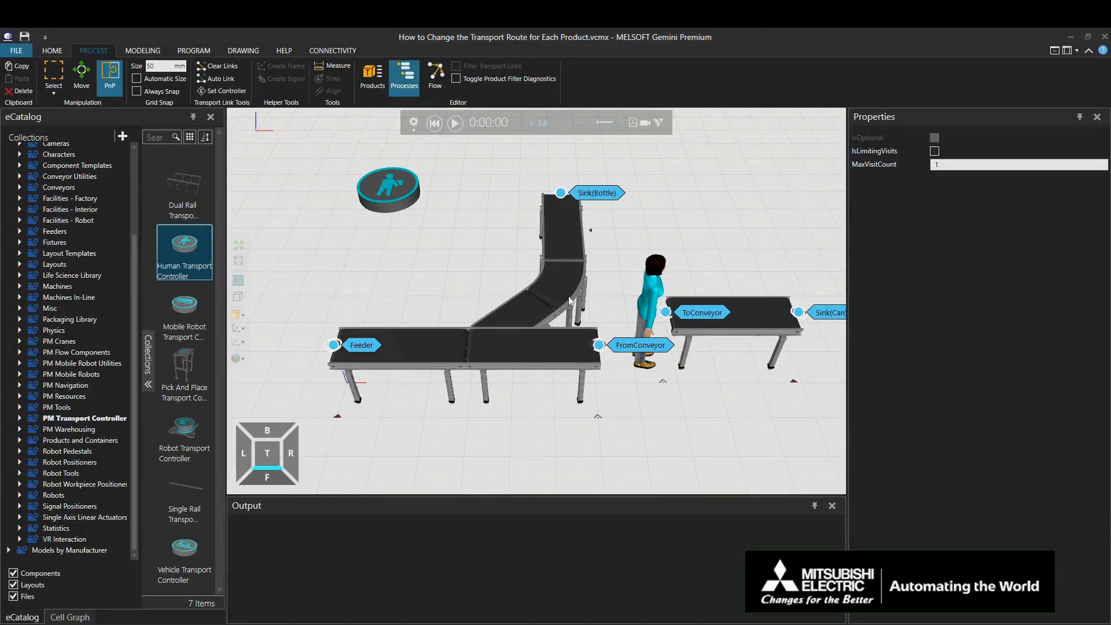
pyautogui.click(633, 347)
pyautogui.doubleClick(633, 348)
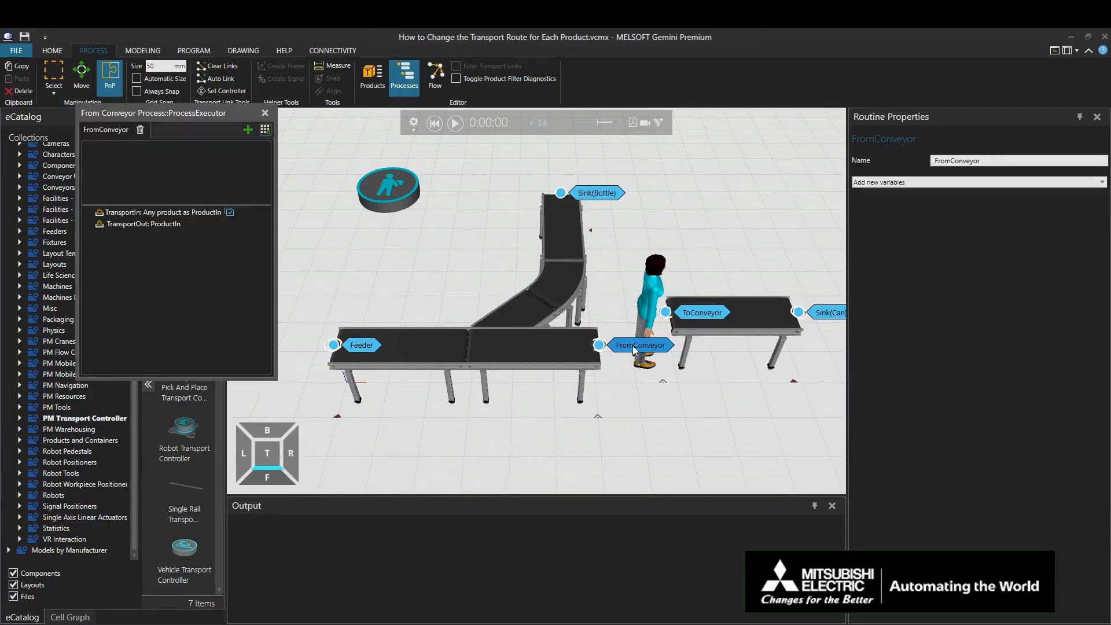
pyautogui.click(185, 214)
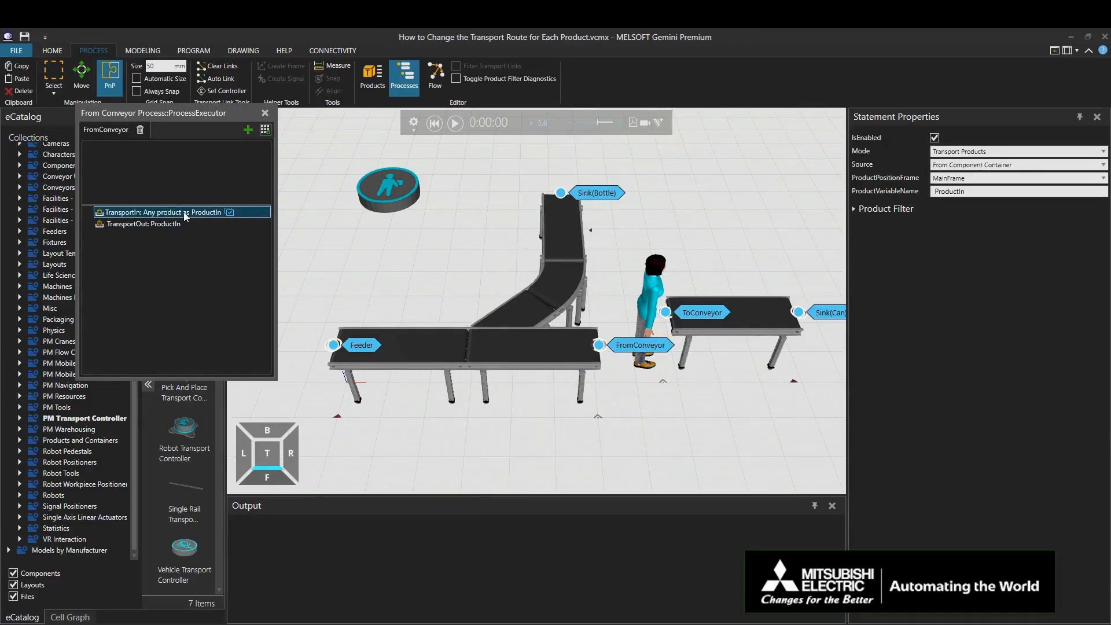
pyautogui.click(962, 167)
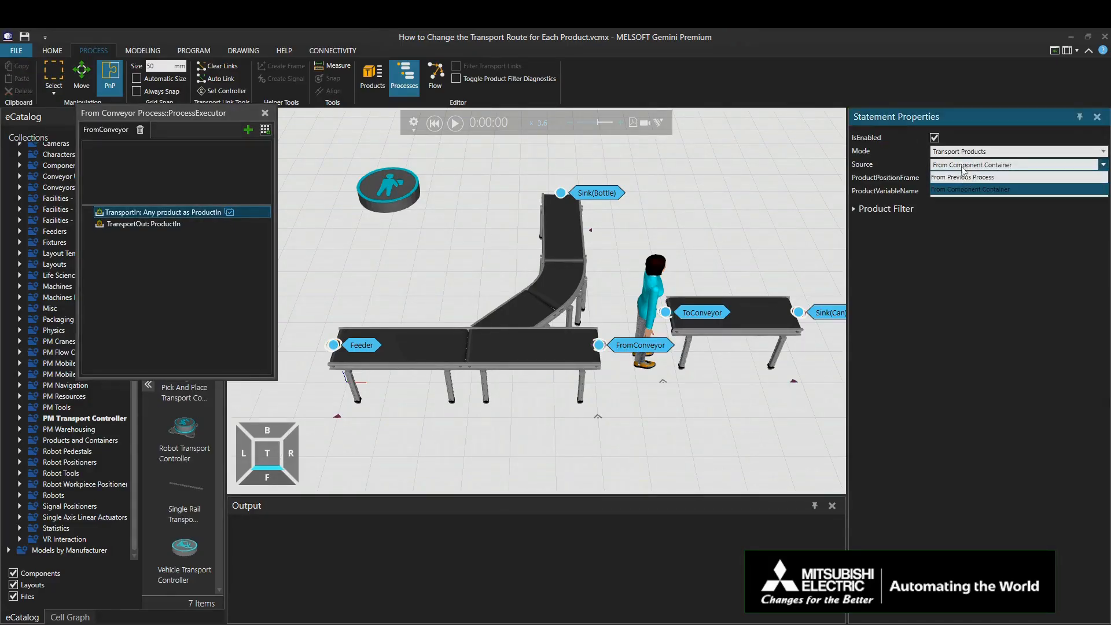
pyautogui.click(961, 177)
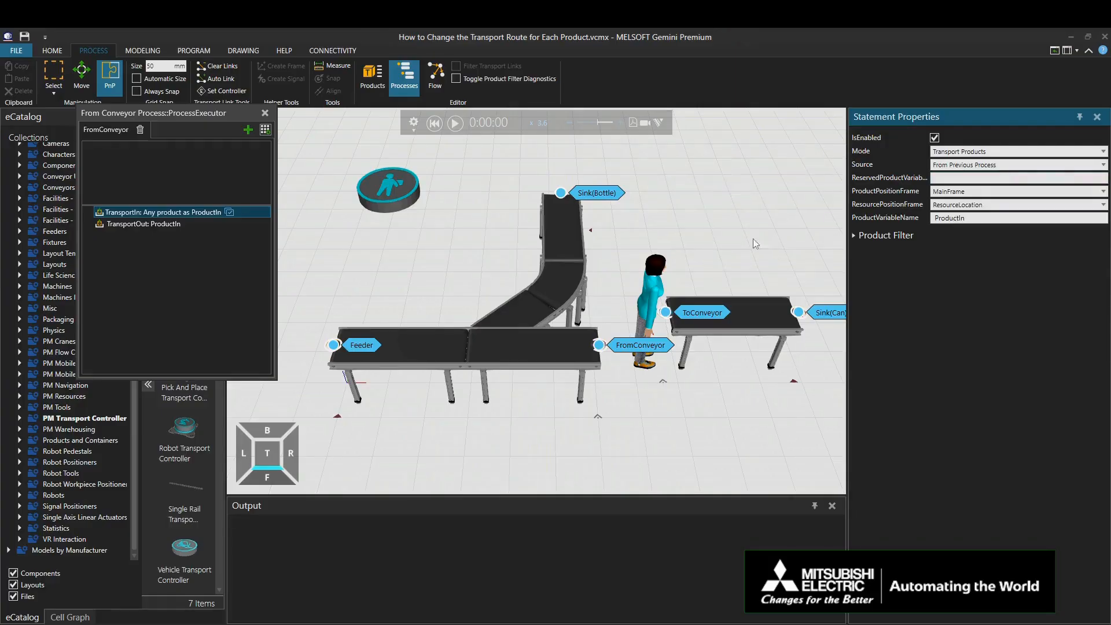
# Step: Set the Destination of the ToConveyor routine's TransportOut statement to To Next Process and close both process routine windows
pyautogui.doubleClick(689, 312)
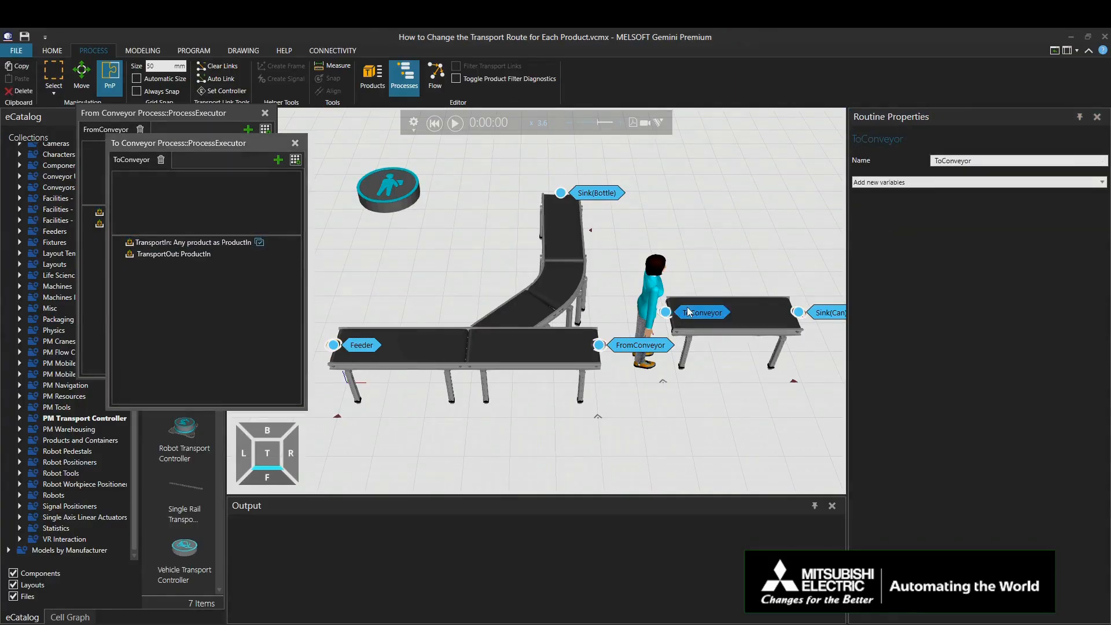
pyautogui.click(189, 259)
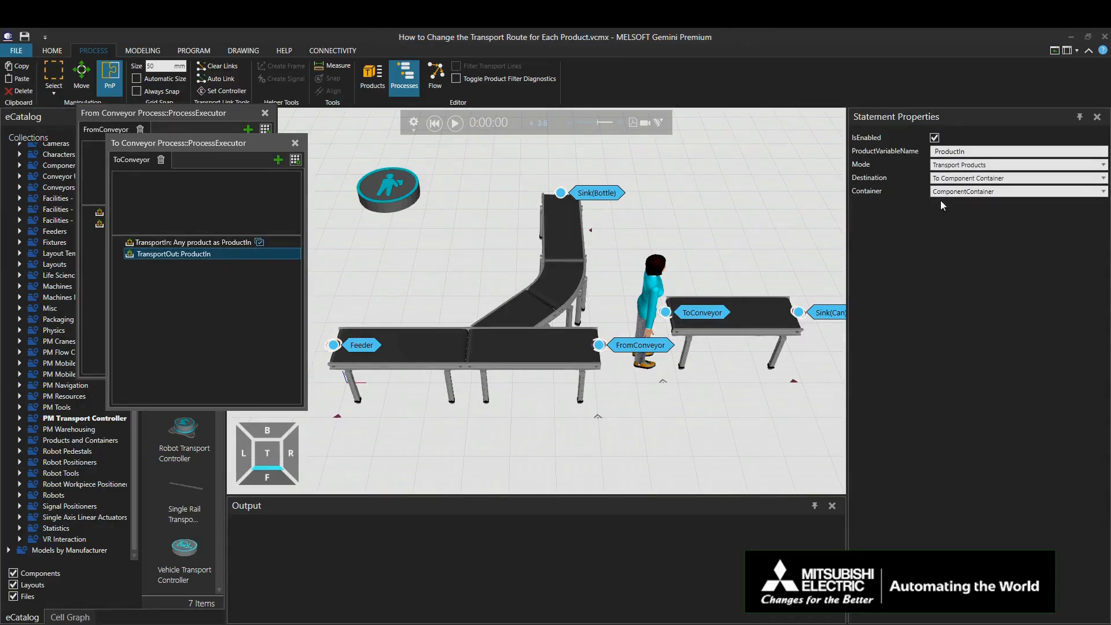
pyautogui.click(958, 179)
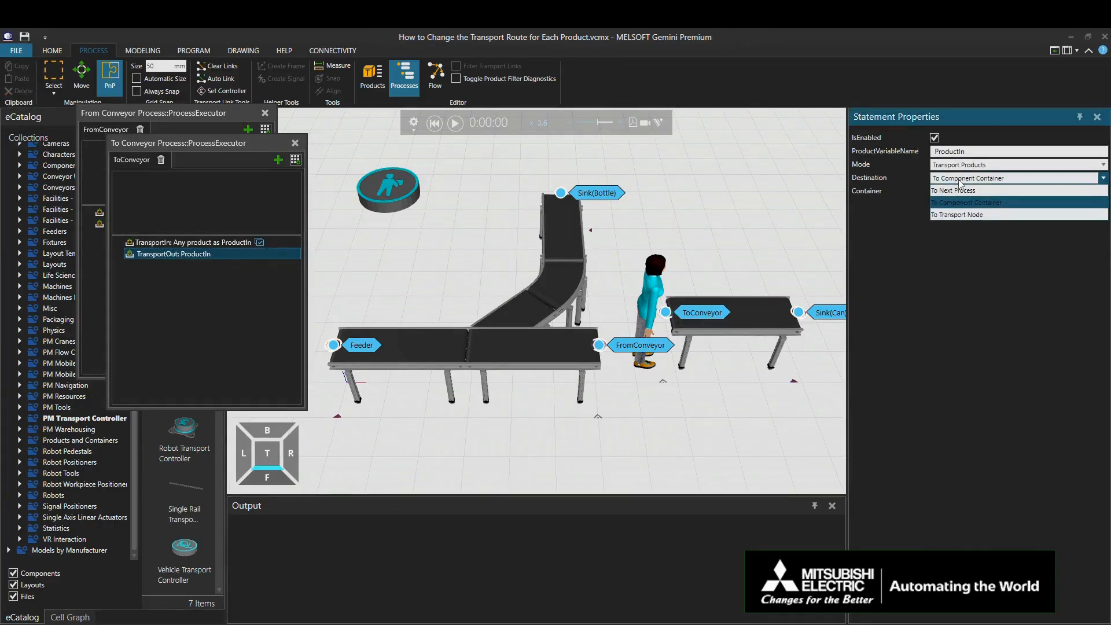
pyautogui.click(957, 190)
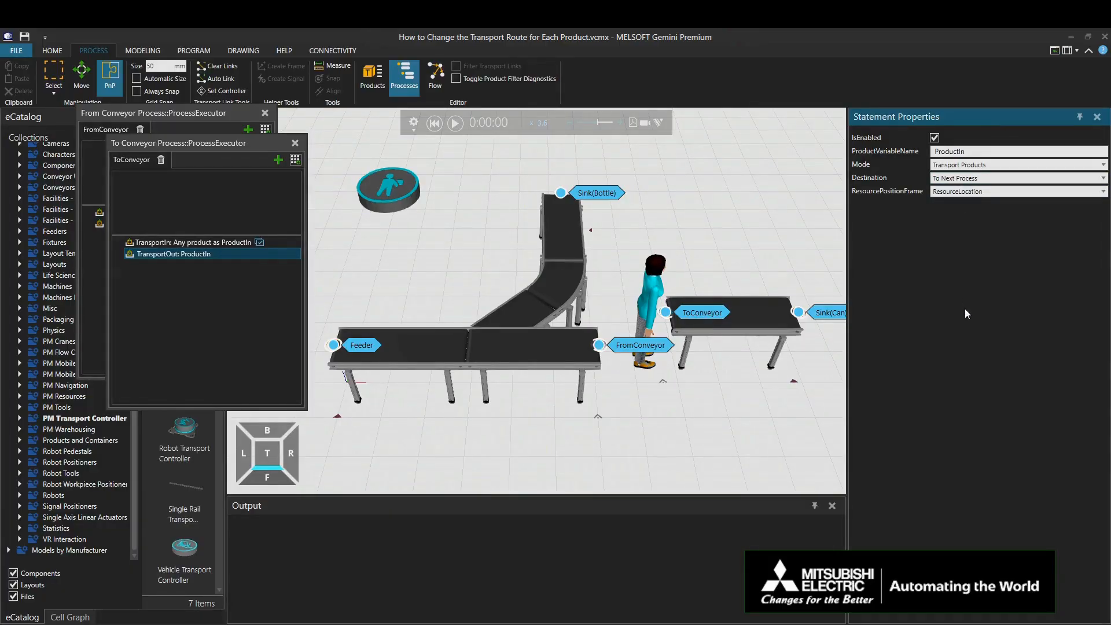
pyautogui.click(295, 143)
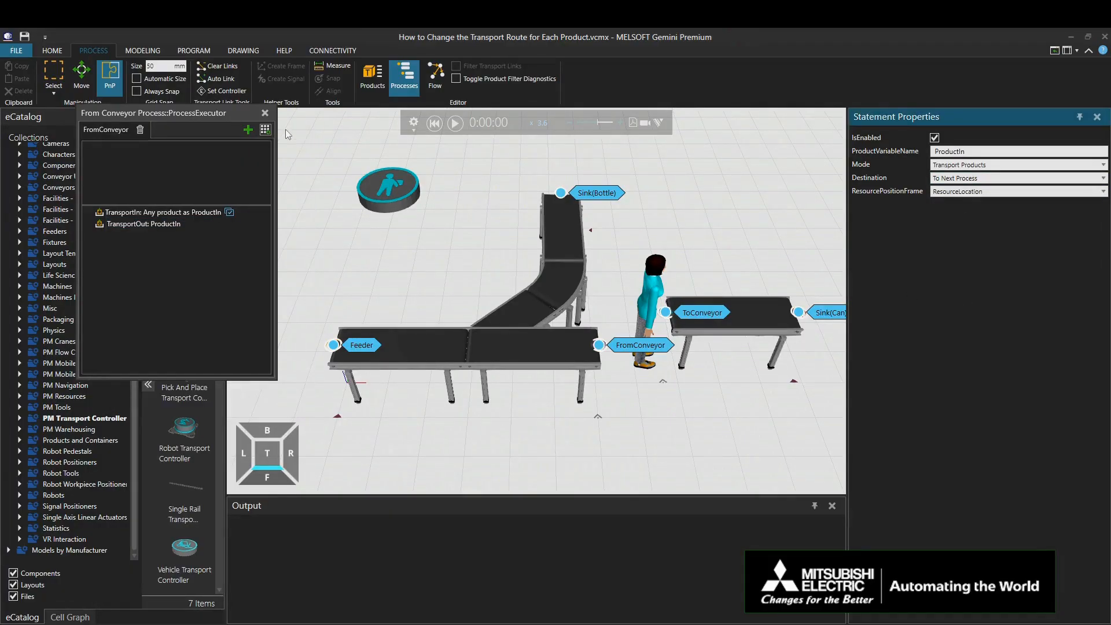
pyautogui.click(265, 113)
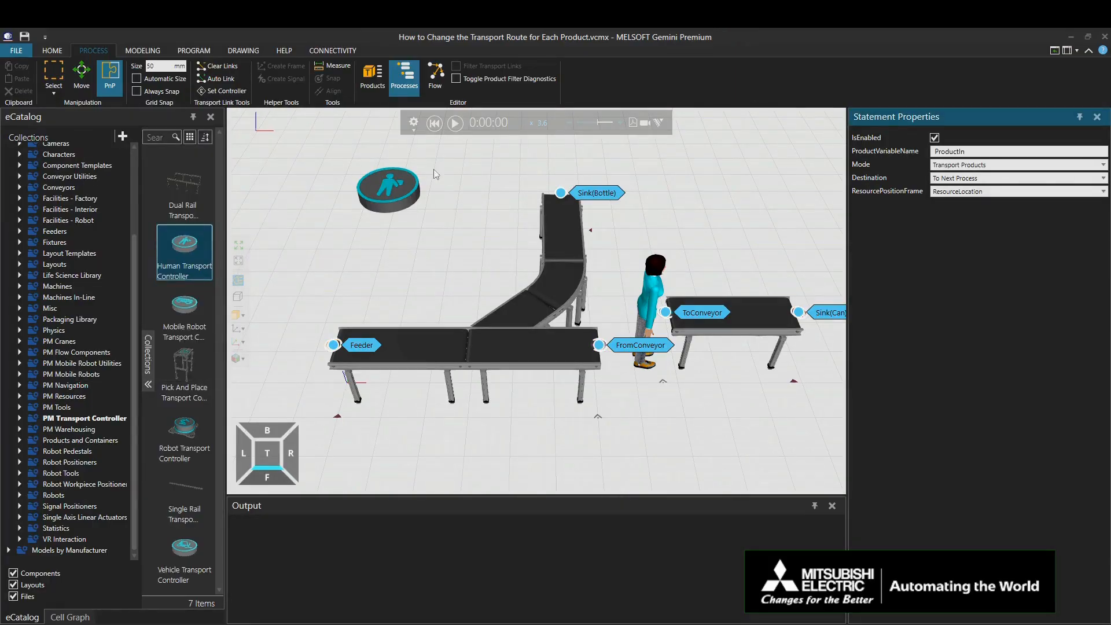
# Step: Hide the process labels, run the simulation to check the product routing, and reset it
pyautogui.click(393, 87)
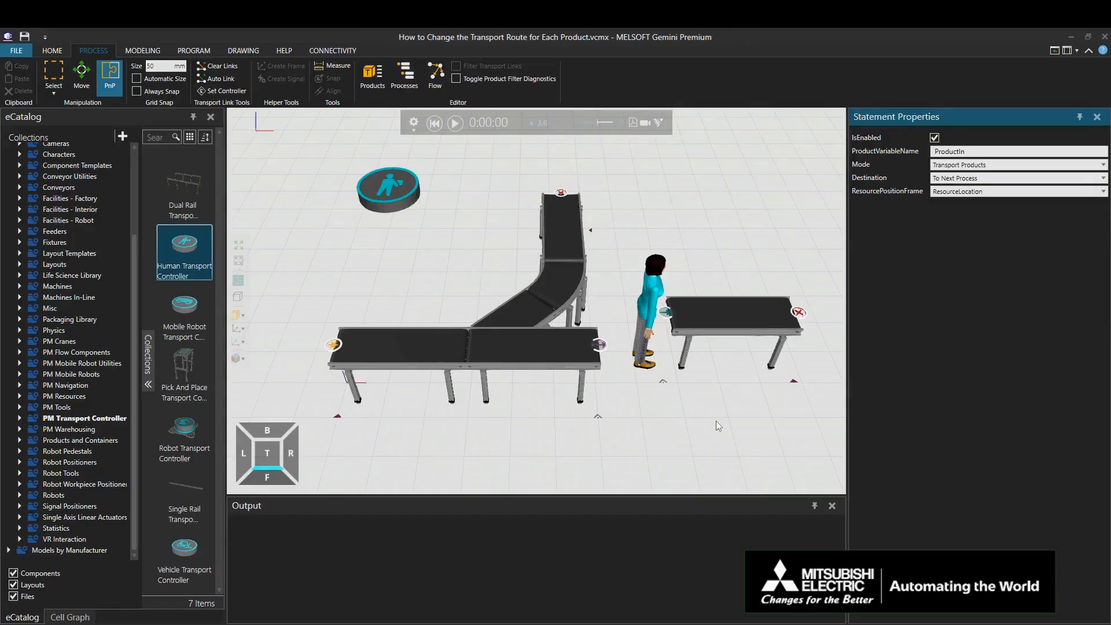
pyautogui.scroll(-1, 712, 419)
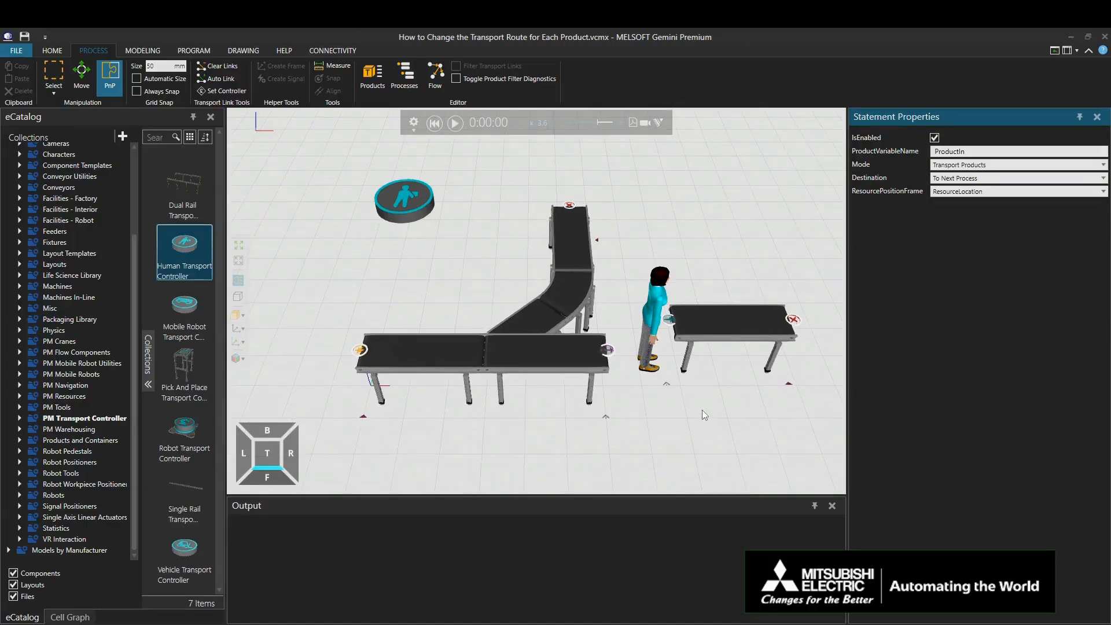
pyautogui.click(455, 124)
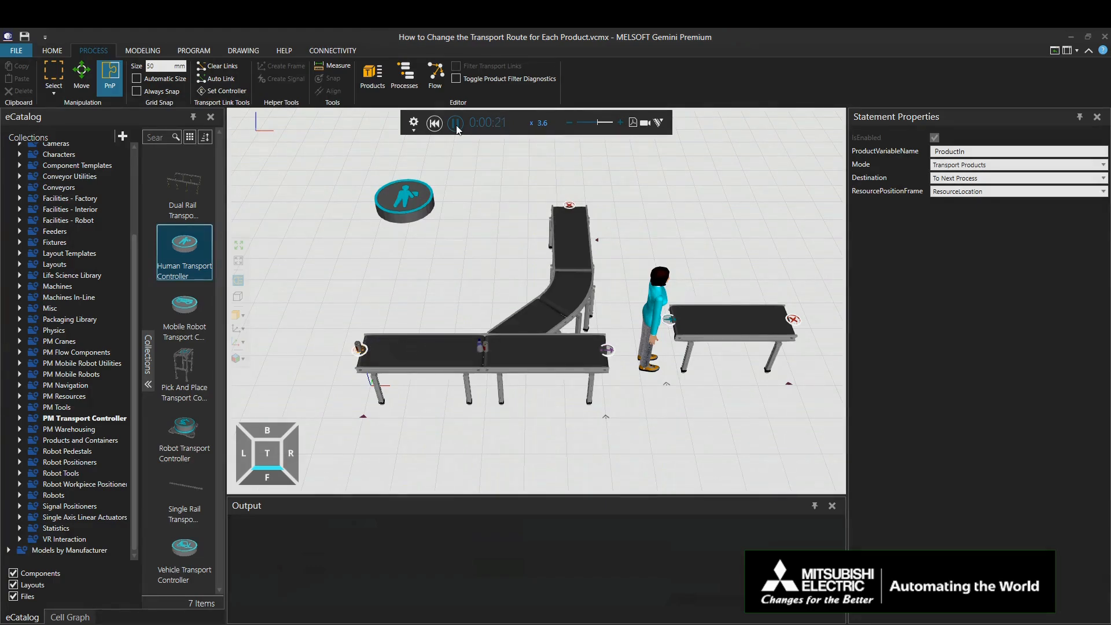
pyautogui.click(456, 125)
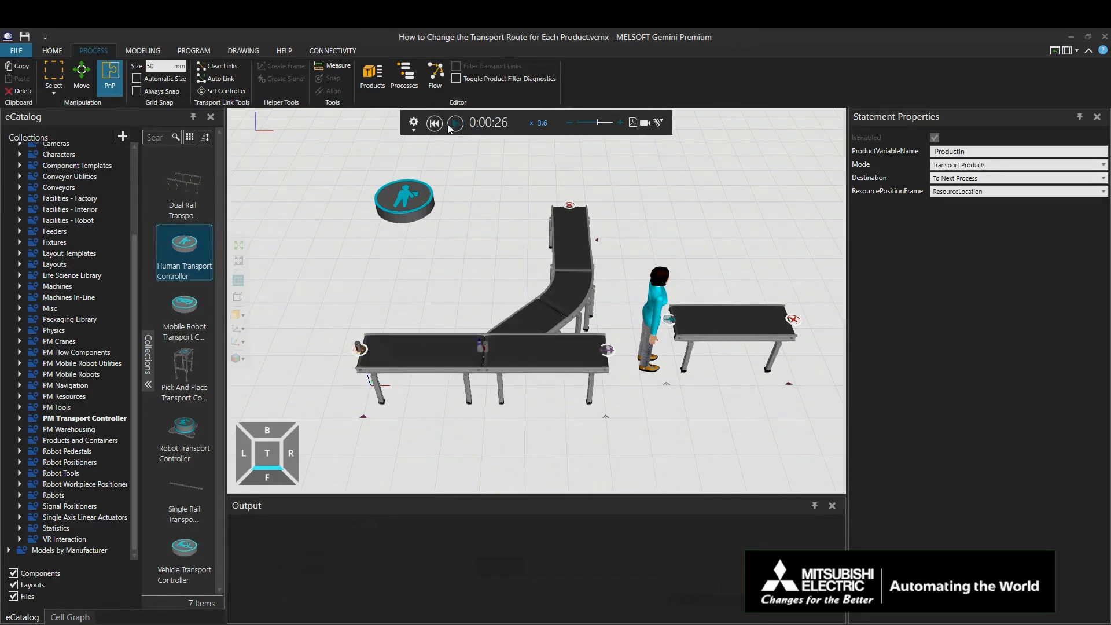
pyautogui.click(439, 125)
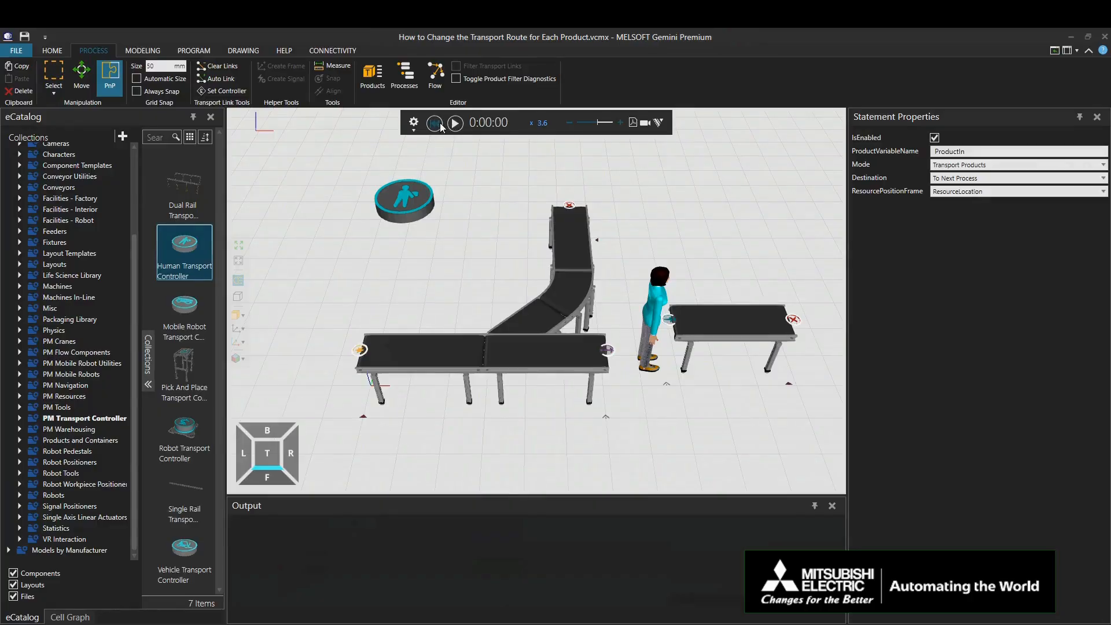
# Step: Replace the Conveyor Y-divert's Straight routing node with From Conveyor Process::TransportNode, and test the rule with a simulation run
pyautogui.click(537, 316)
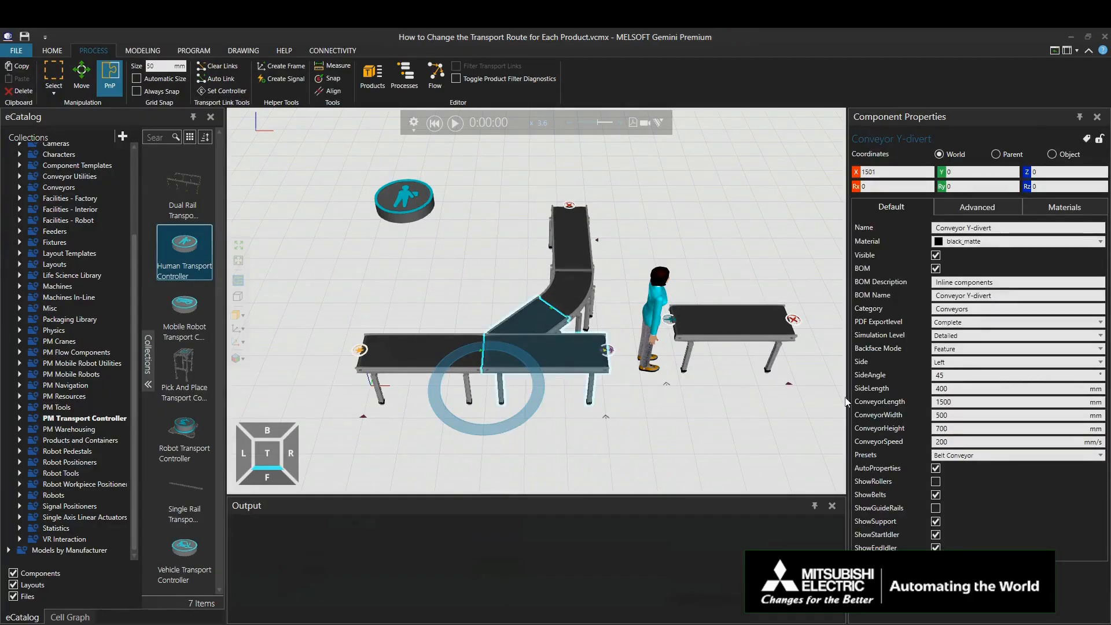
pyautogui.click(857, 572)
pyautogui.scroll(-2, 925, 555)
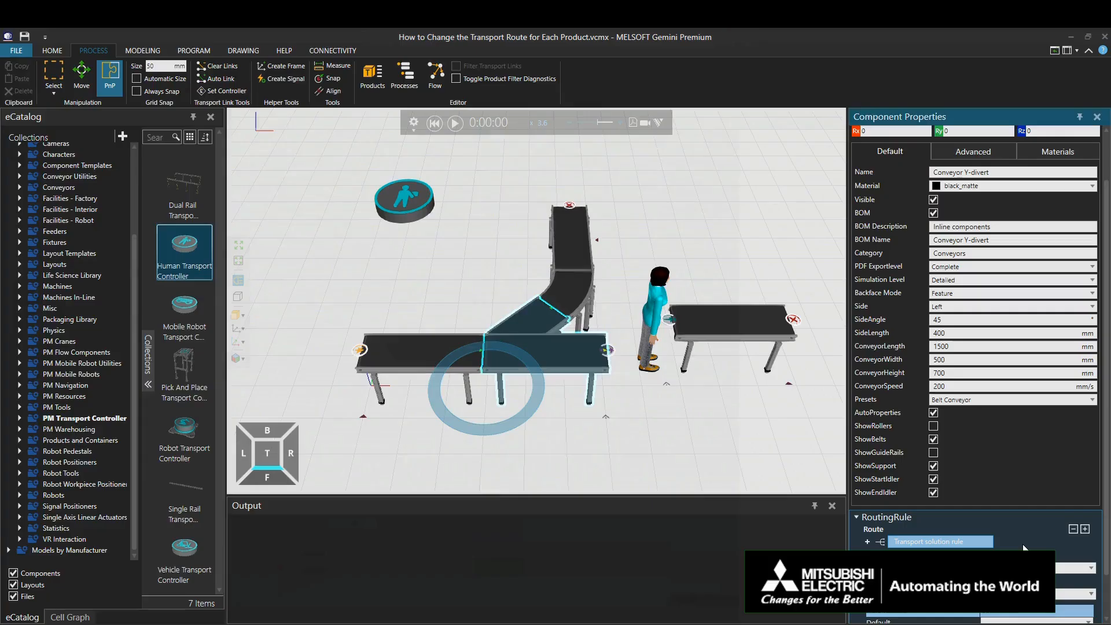
pyautogui.scroll(-3, 995, 472)
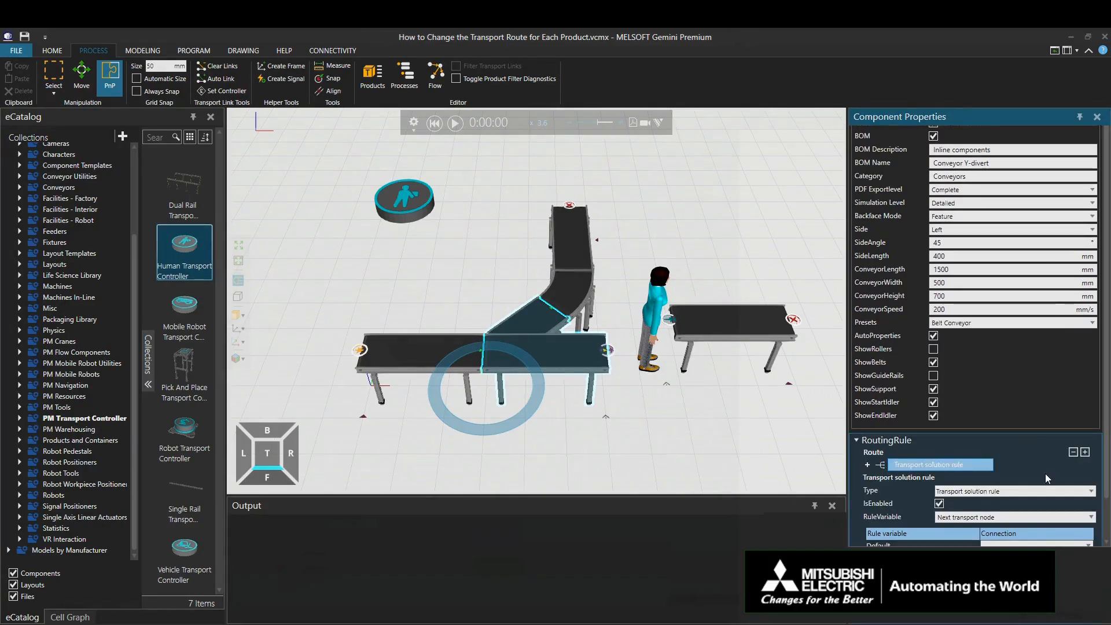
pyautogui.scroll(-2, 1104, 480)
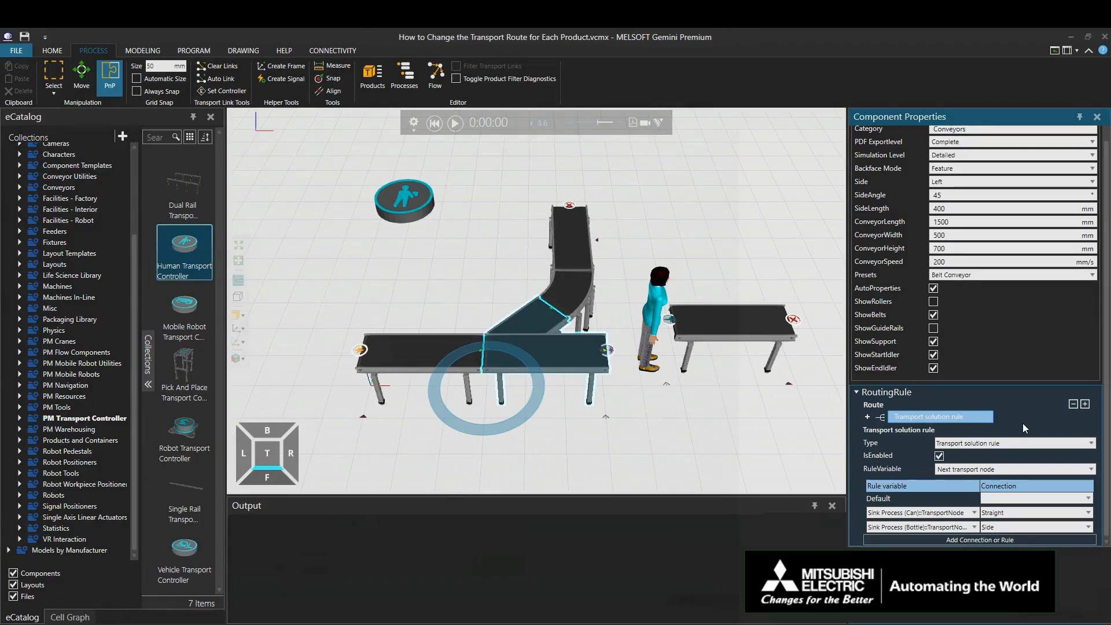
pyautogui.click(1045, 500)
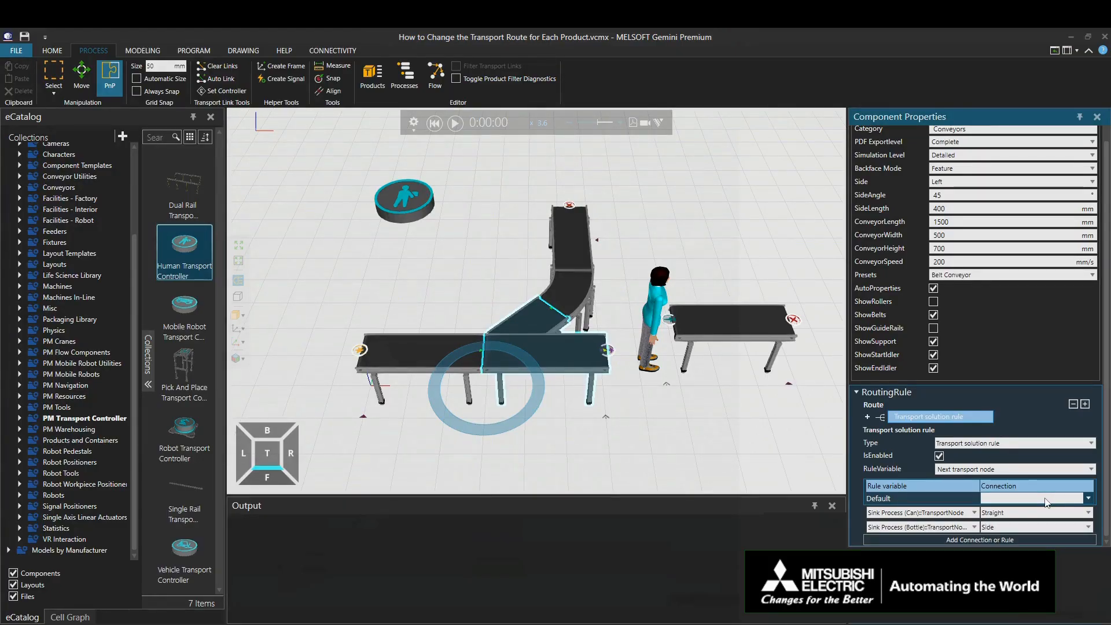
pyautogui.click(974, 512)
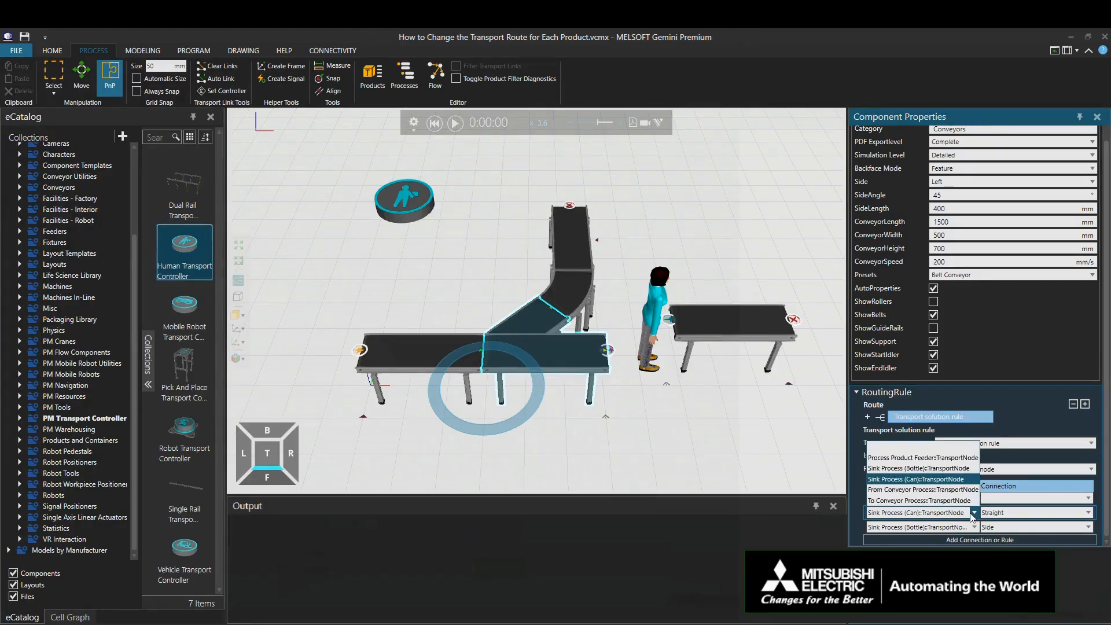
pyautogui.click(953, 489)
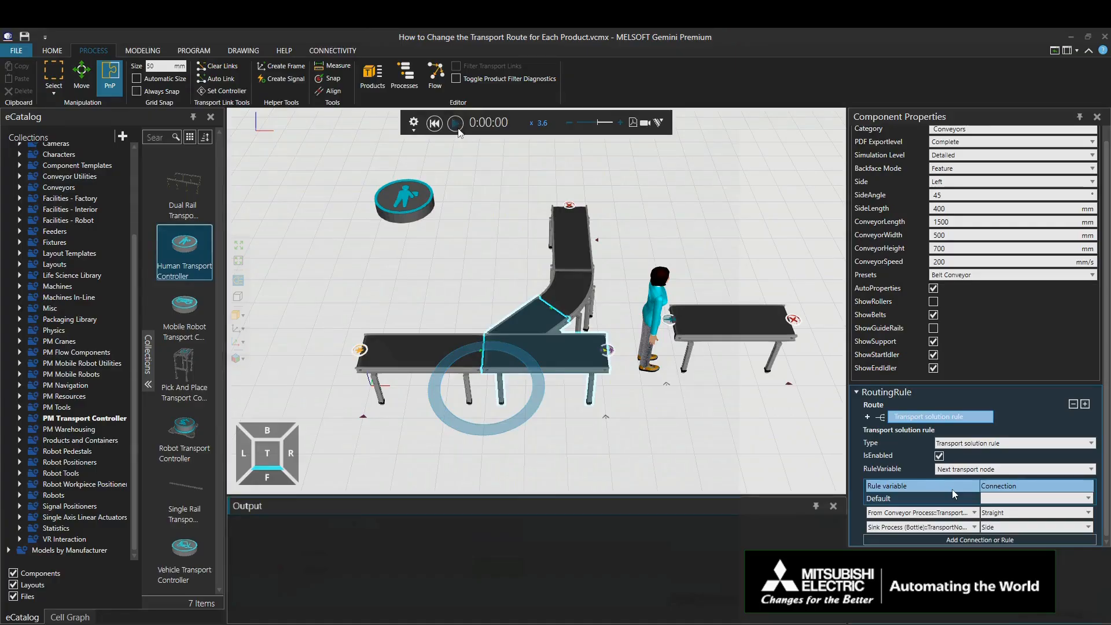
pyautogui.click(455, 123)
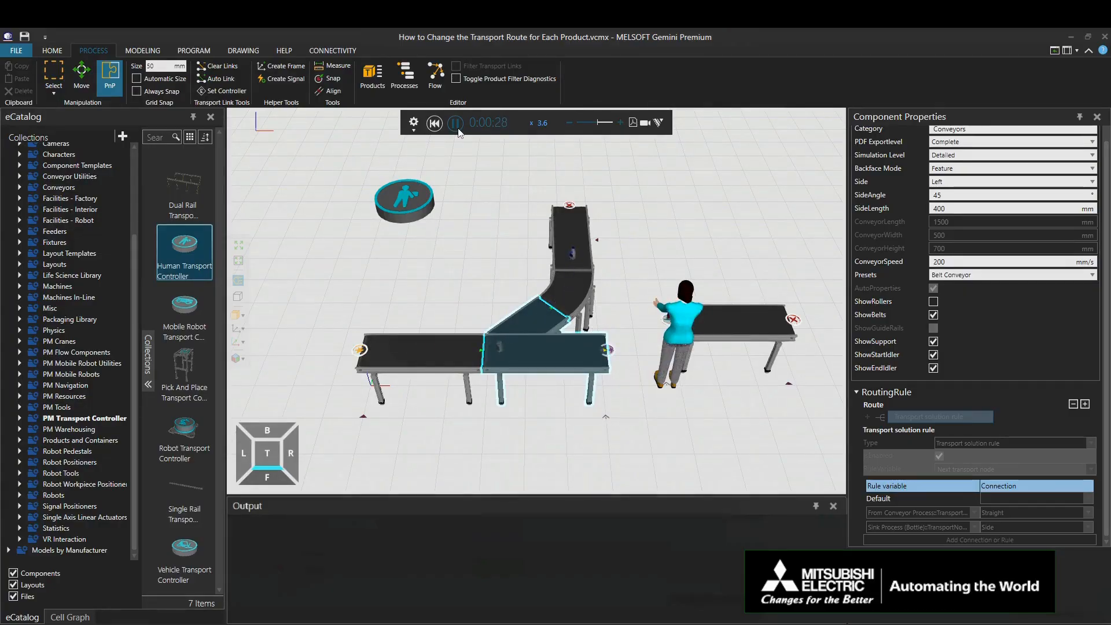
pyautogui.click(434, 124)
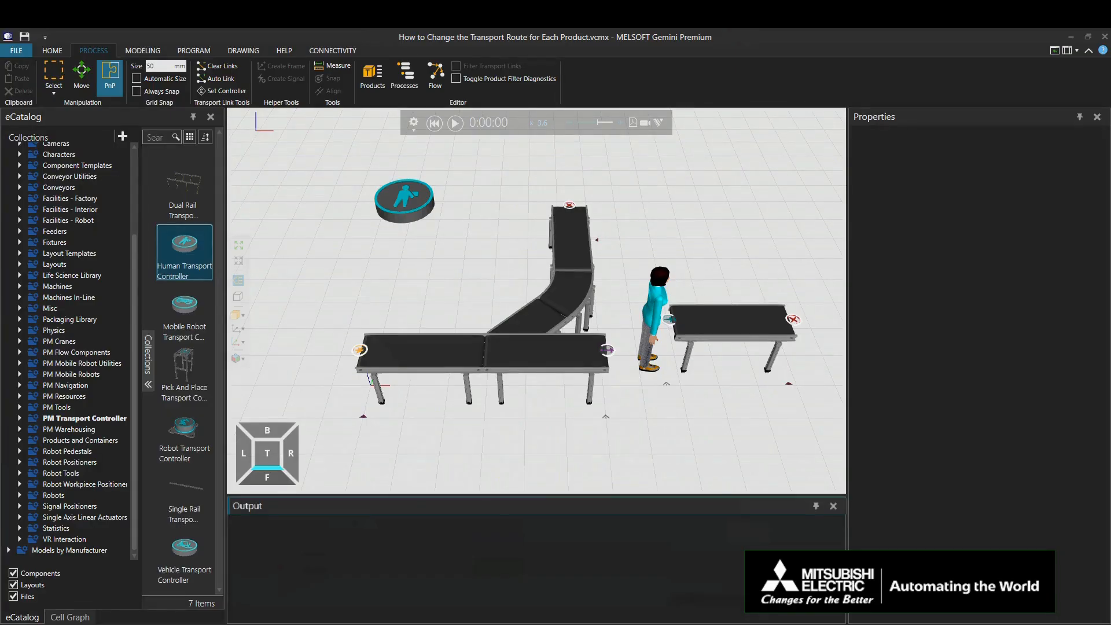
# Step: Select the Process Product Feeder with its conveyor and detach them from the Y-divert, moving them to about X -1451, Y 1404
pyautogui.click(360, 351)
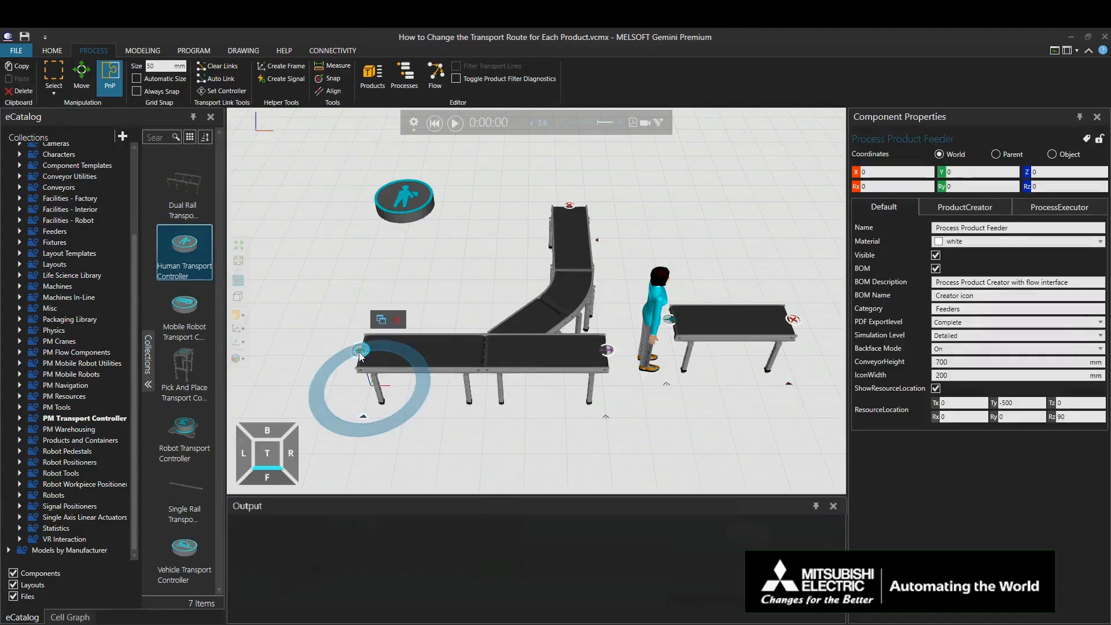
pyautogui.keyDown('ctrl'); pyautogui.click(443, 351); pyautogui.keyUp('ctrl')
pyautogui.moveTo(429, 346); pyautogui.dragTo(364, 279)
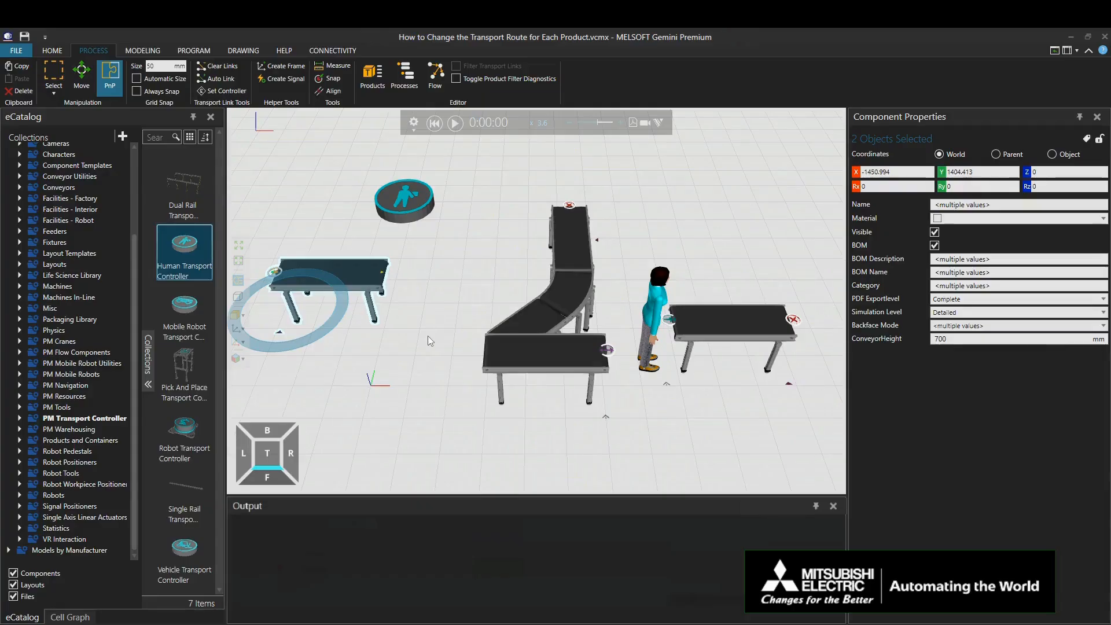
# Step: Add a Crossing Conveyor from the Visual Components conveyors and snap it to the infeed end of the Y-divert conveyor
pyautogui.click(19, 187)
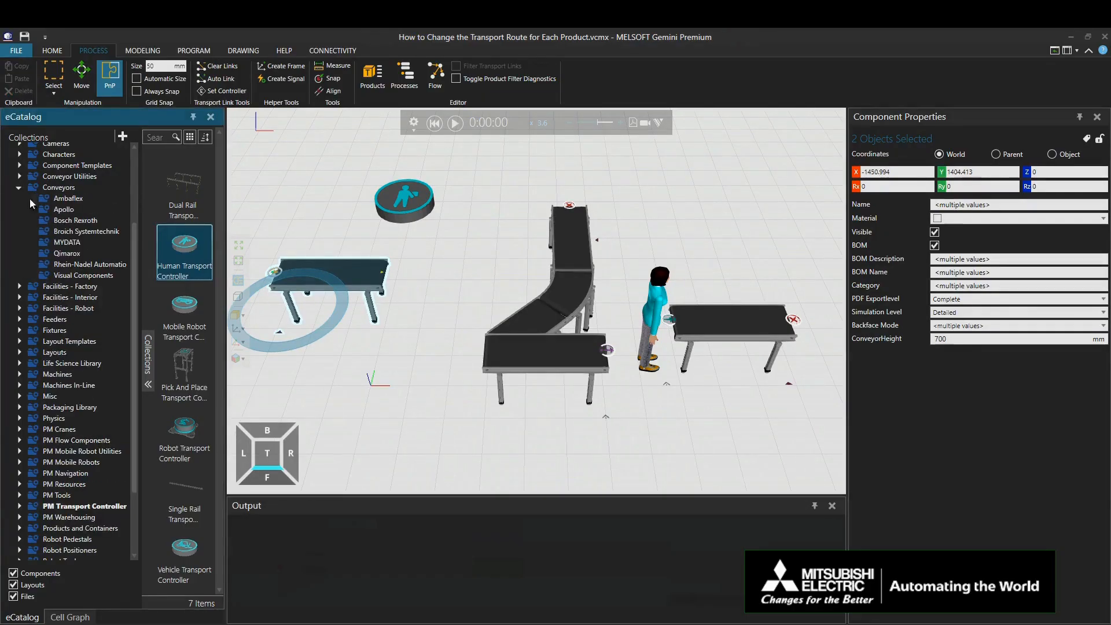
pyautogui.click(87, 275)
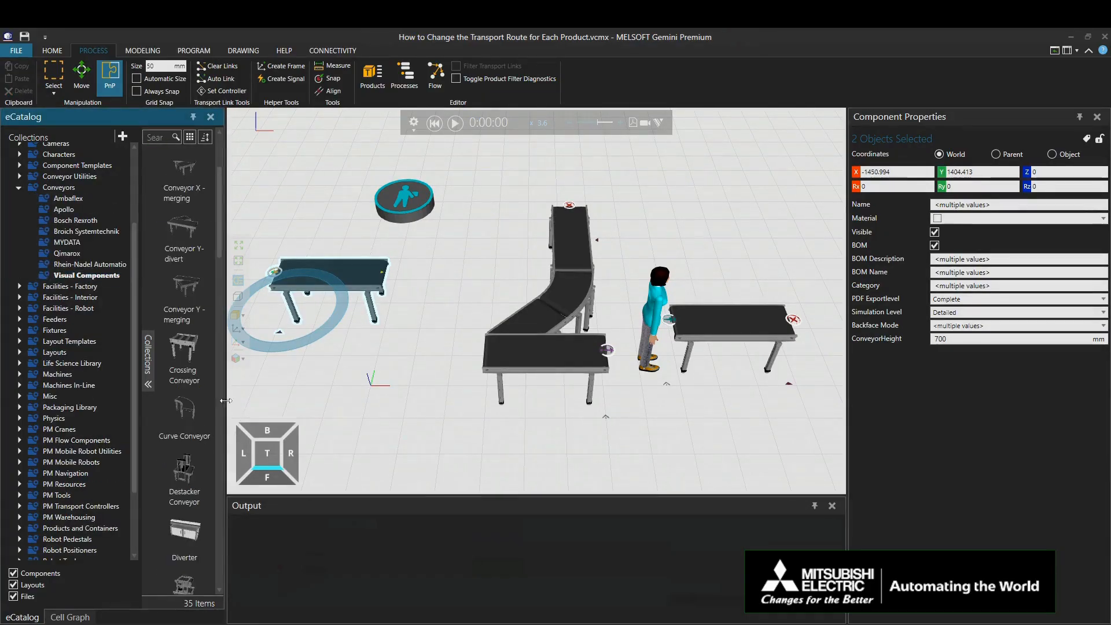
pyautogui.moveTo(184, 355); pyautogui.dragTo(421, 355)
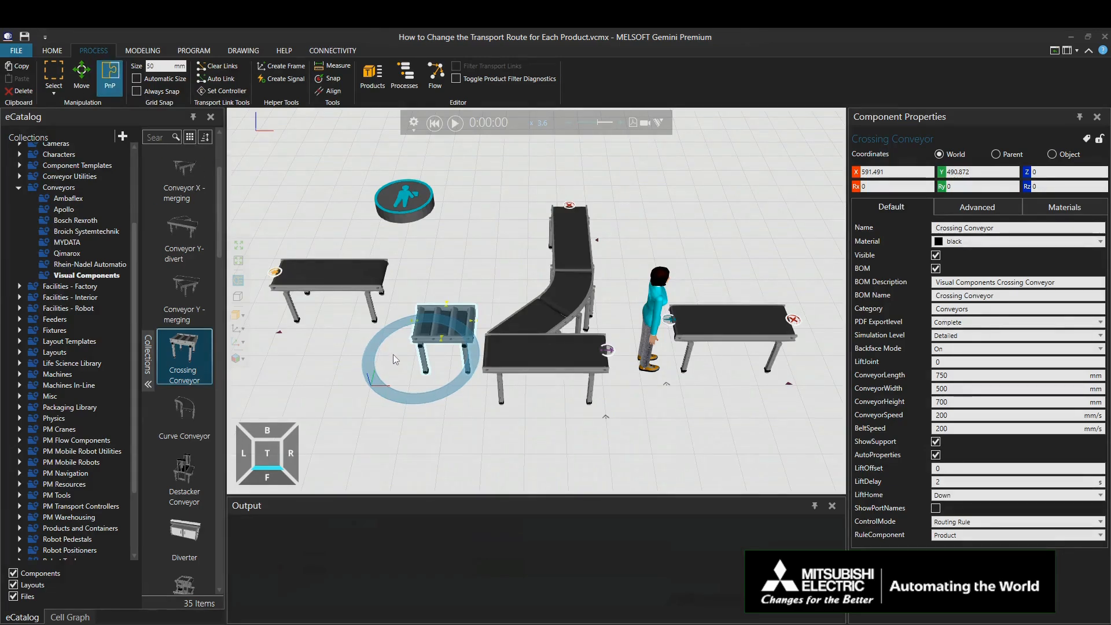
pyautogui.moveTo(394, 354); pyautogui.dragTo(401, 388)
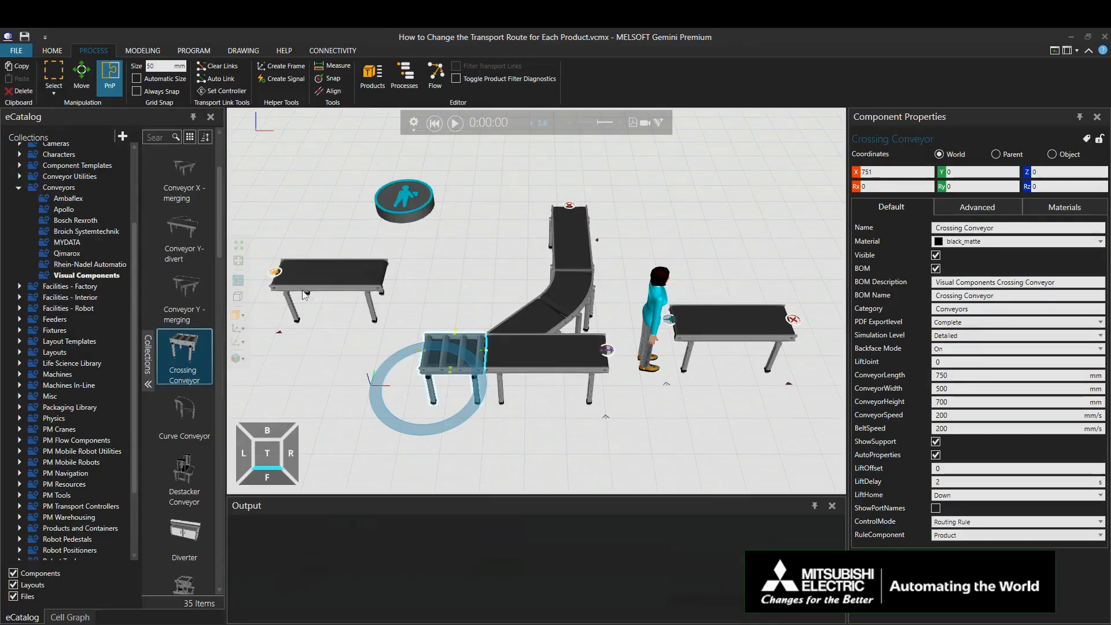
# Step: Snap the Process Product Feeder and its conveyor together onto the Crossing Conveyor's open end, in line with the Y-divert
pyautogui.click(276, 270)
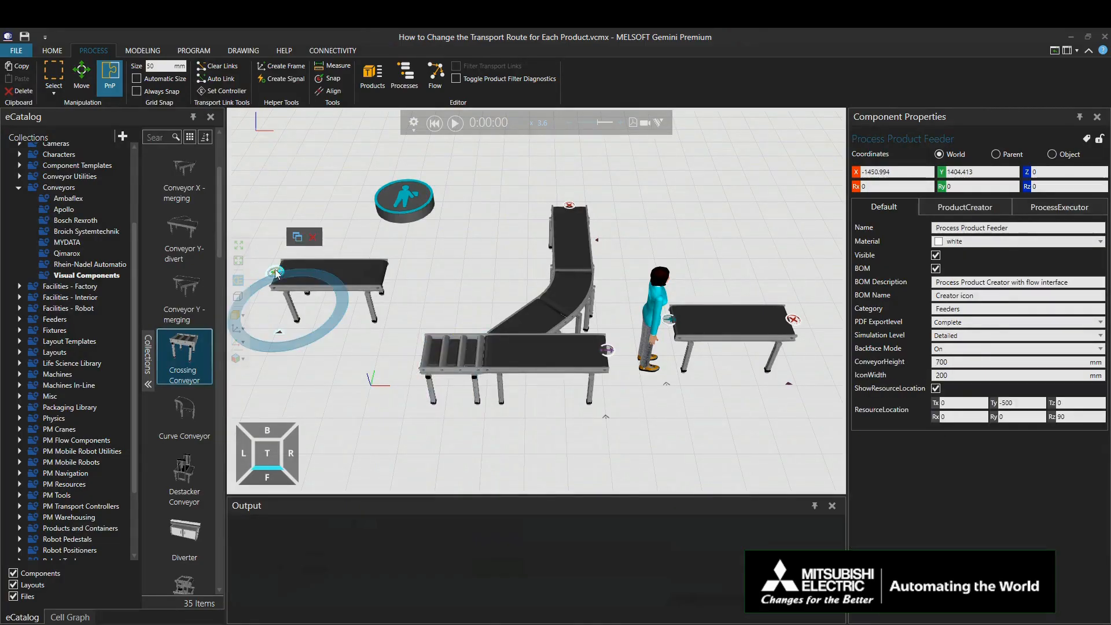
pyautogui.keyDown('ctrl'); pyautogui.click(365, 268); pyautogui.keyUp('ctrl')
pyautogui.moveTo(366, 268); pyautogui.dragTo(380, 345)
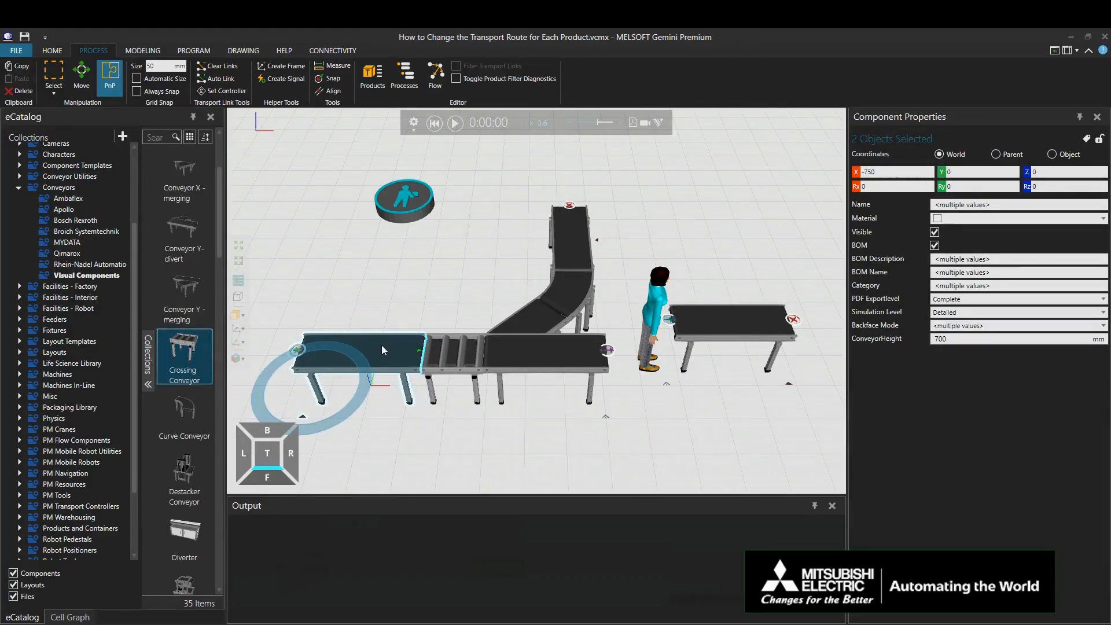
# Step: Duplicate the feeder and its conveyor, and snap the copy perpendicular to the front side of the Crossing Conveyor
pyautogui.rightClick(381, 345)
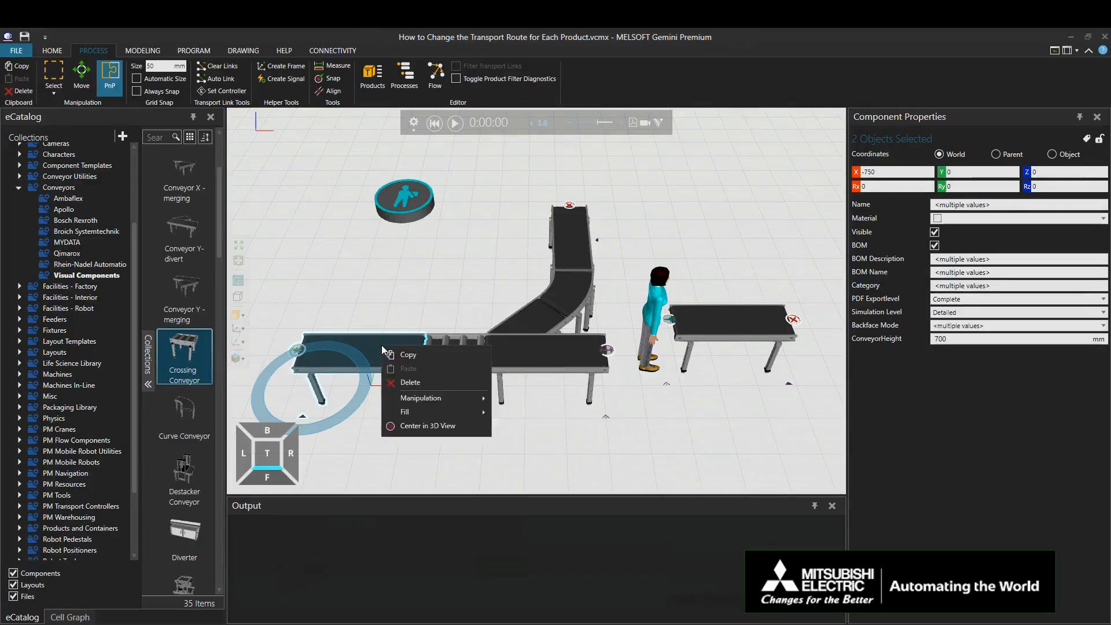
pyautogui.click(404, 354)
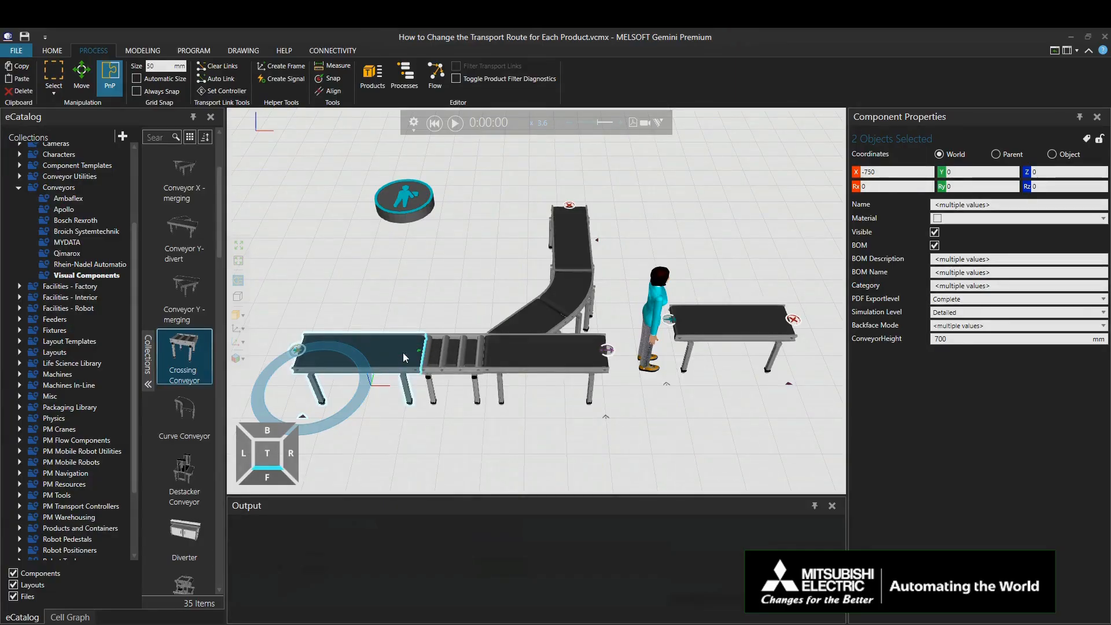
pyautogui.rightClick(459, 438)
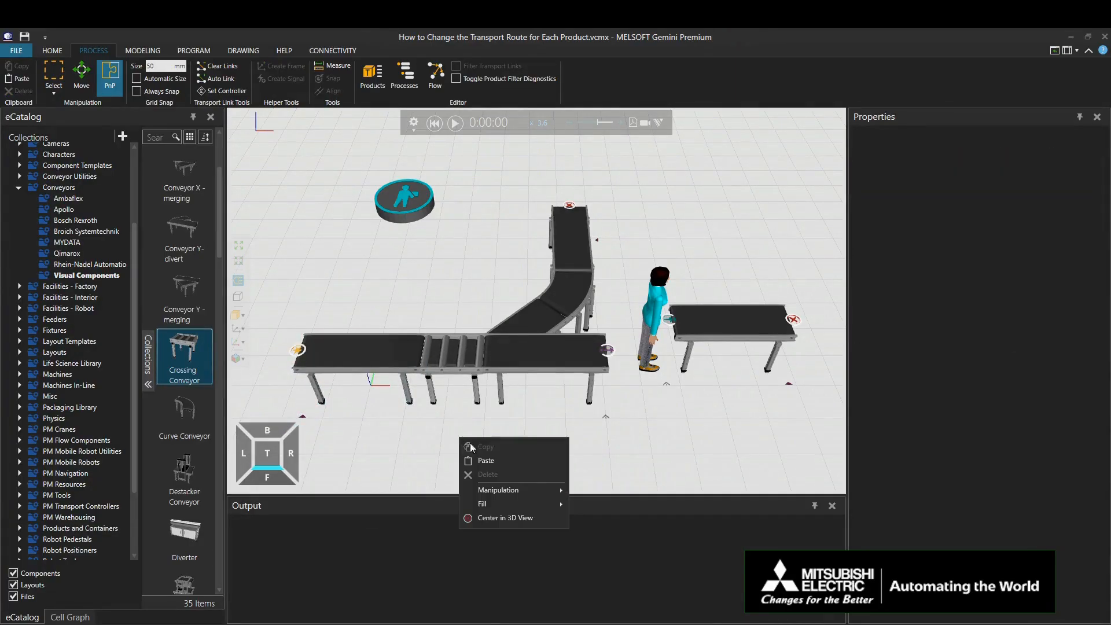
pyautogui.click(491, 458)
pyautogui.moveTo(372, 356); pyautogui.dragTo(418, 431)
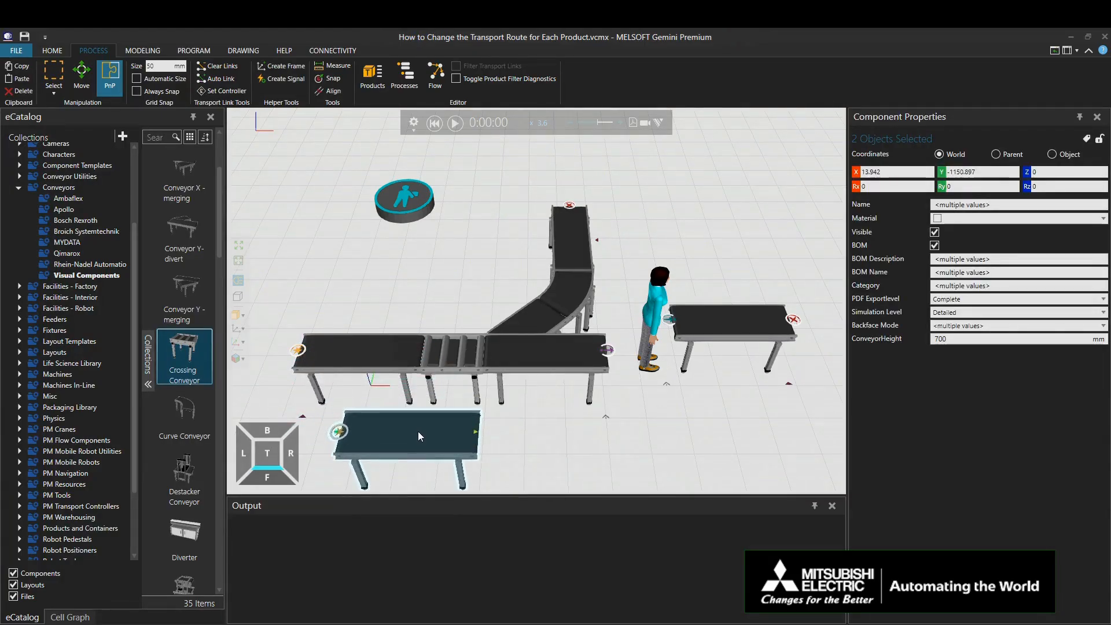
pyautogui.scroll(-1, 415, 438)
pyautogui.moveTo(394, 428); pyautogui.dragTo(439, 391)
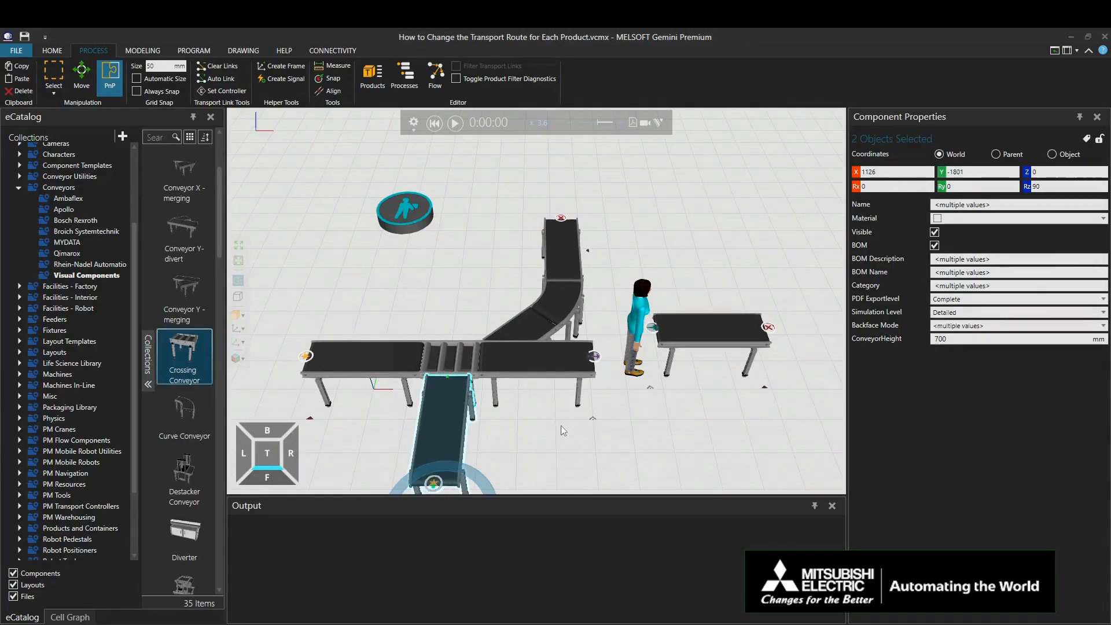
# Step: Delete the Left and Right connections from the Crossing Conveyor's cyclic routing rule, keeping only Back
pyautogui.scroll(-3, 560, 426)
pyautogui.moveTo(606, 440); pyautogui.dragTo(568, 371, button='middle')
pyautogui.click(579, 391)
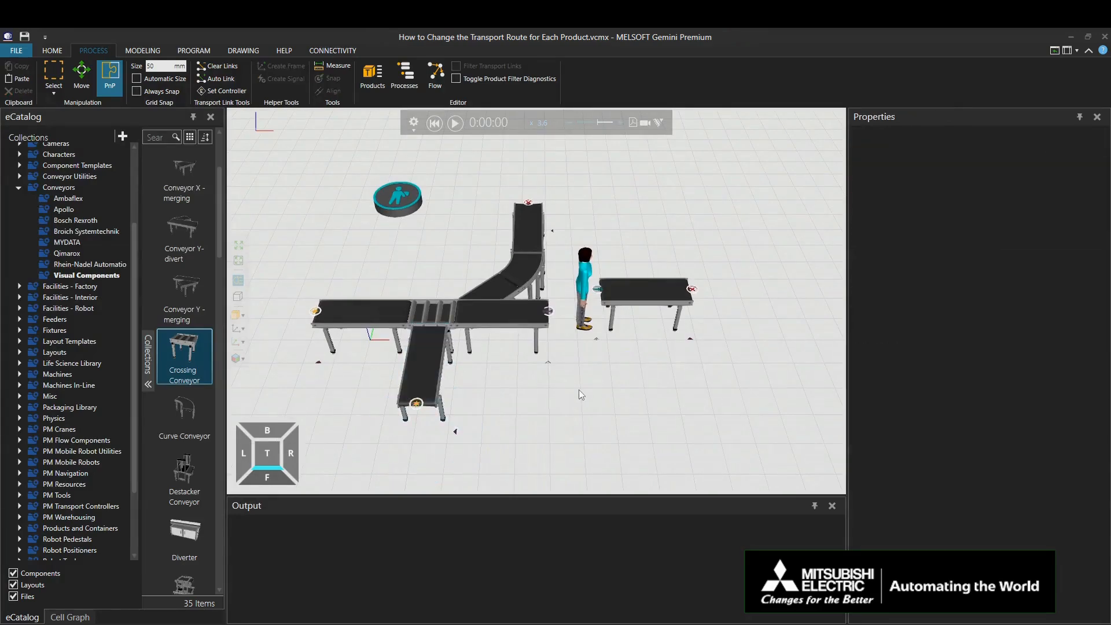
pyautogui.click(423, 312)
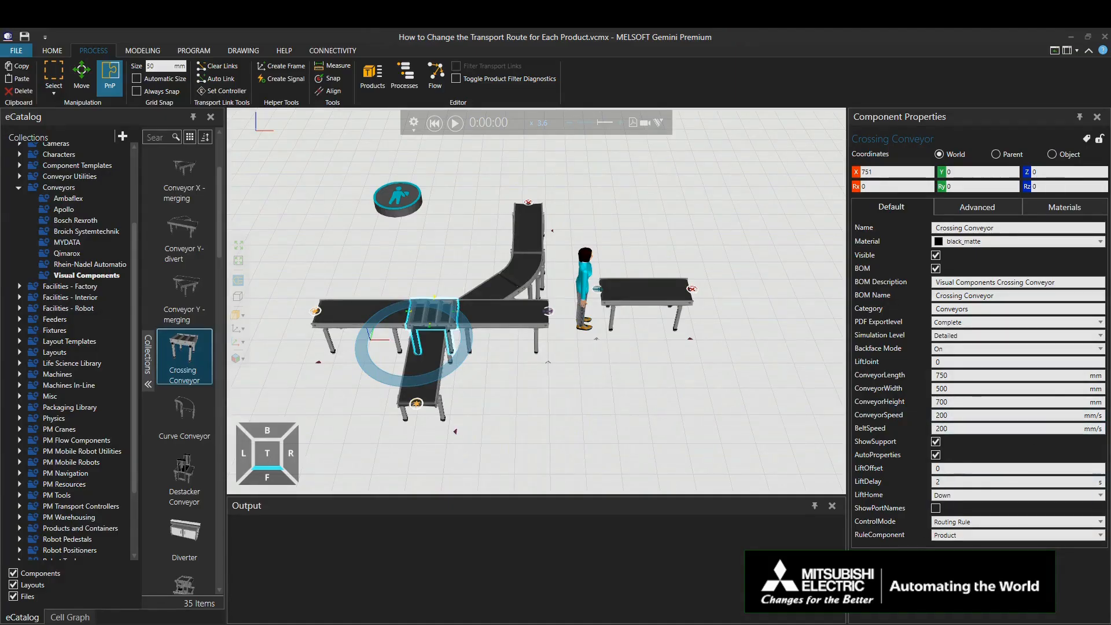
pyautogui.scroll(-2, 966, 534)
pyautogui.scroll(-3, 966, 535)
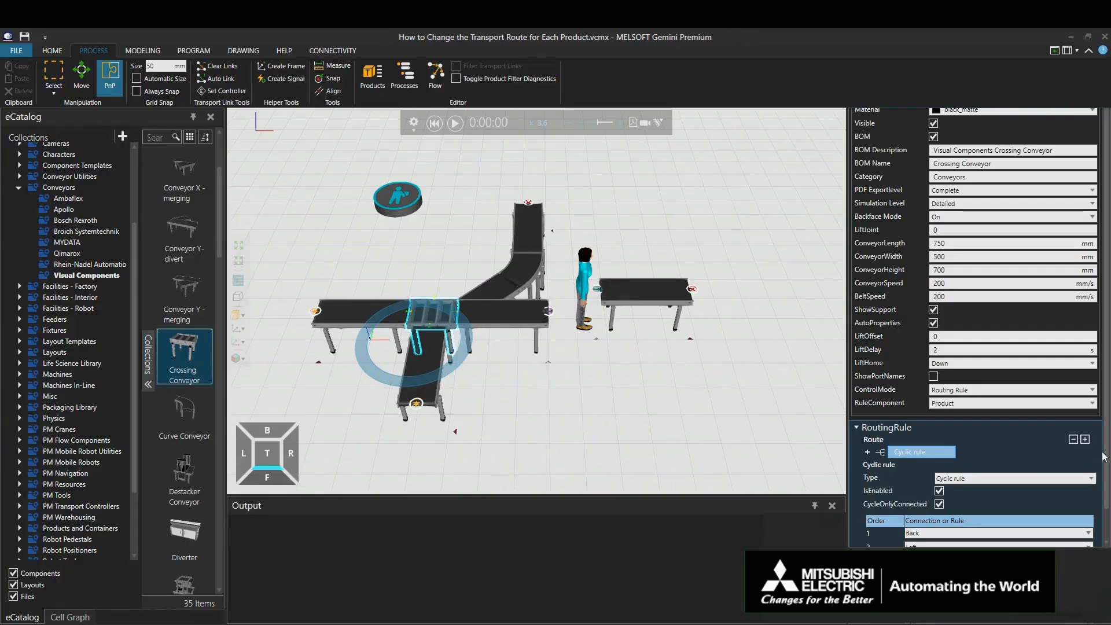
pyautogui.moveTo(1106, 453); pyautogui.dragTo(1106, 485)
pyautogui.click(1005, 513)
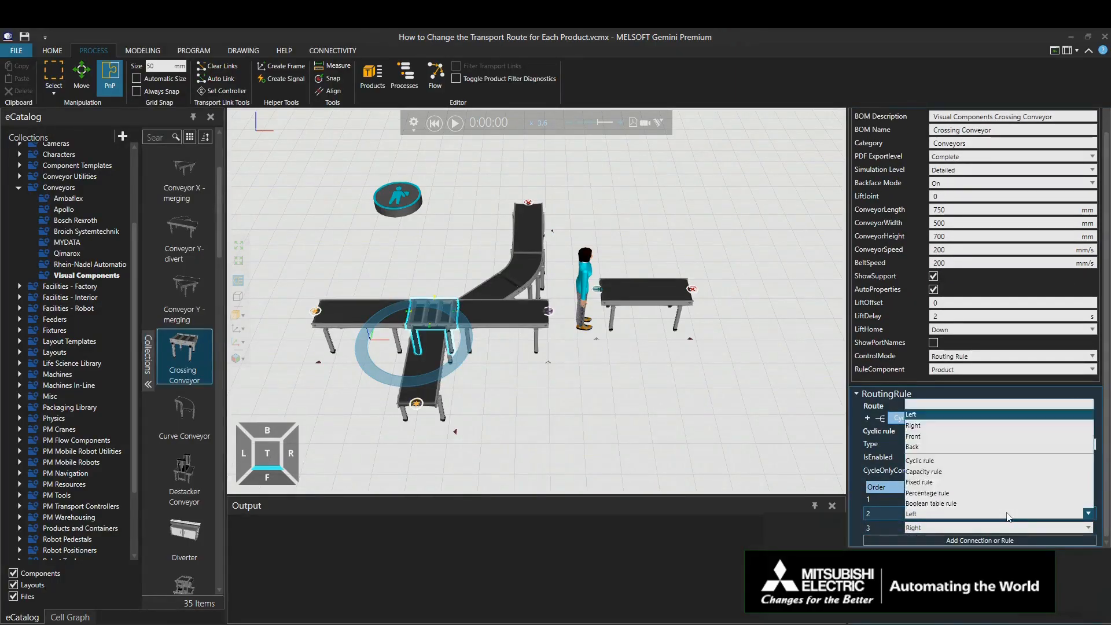
pyautogui.rightClick(1005, 513)
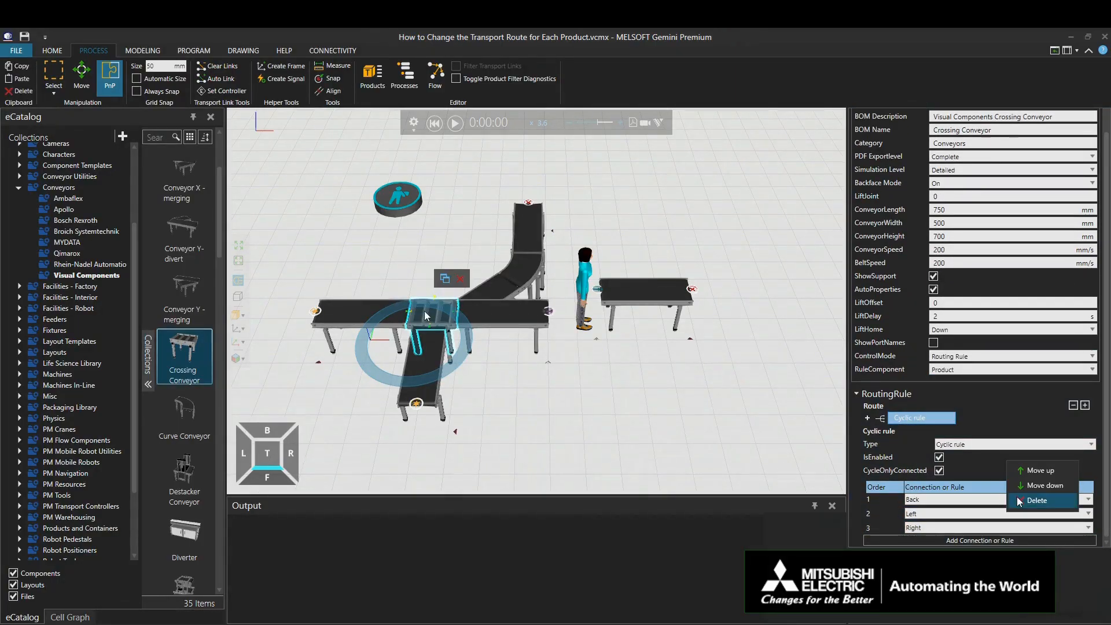
pyautogui.click(1035, 500)
pyautogui.click(886, 529)
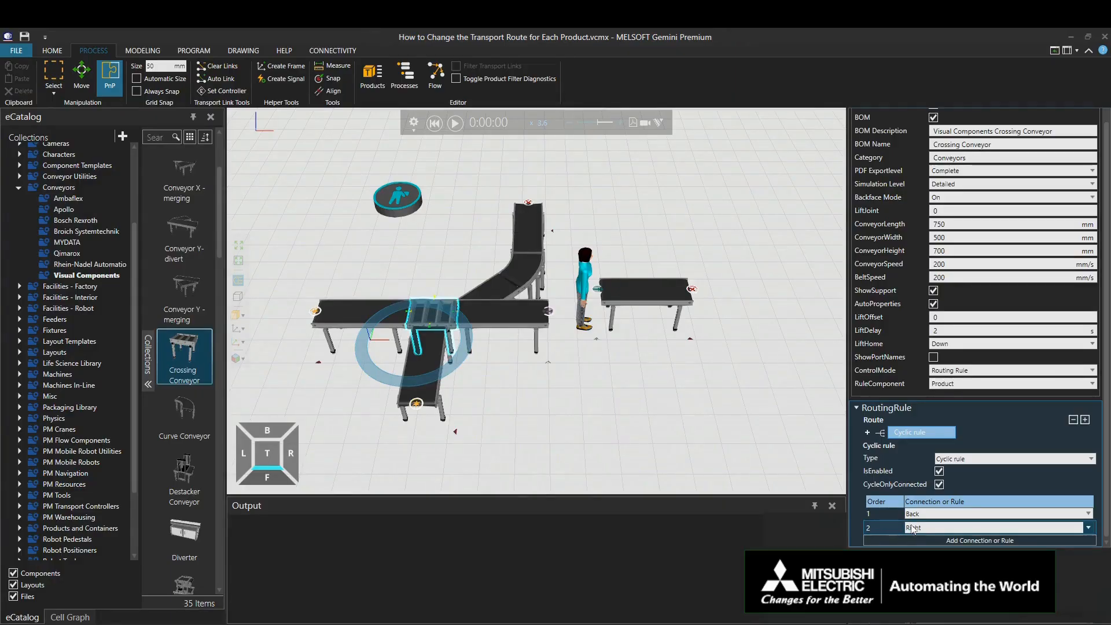
pyautogui.rightClick(895, 528)
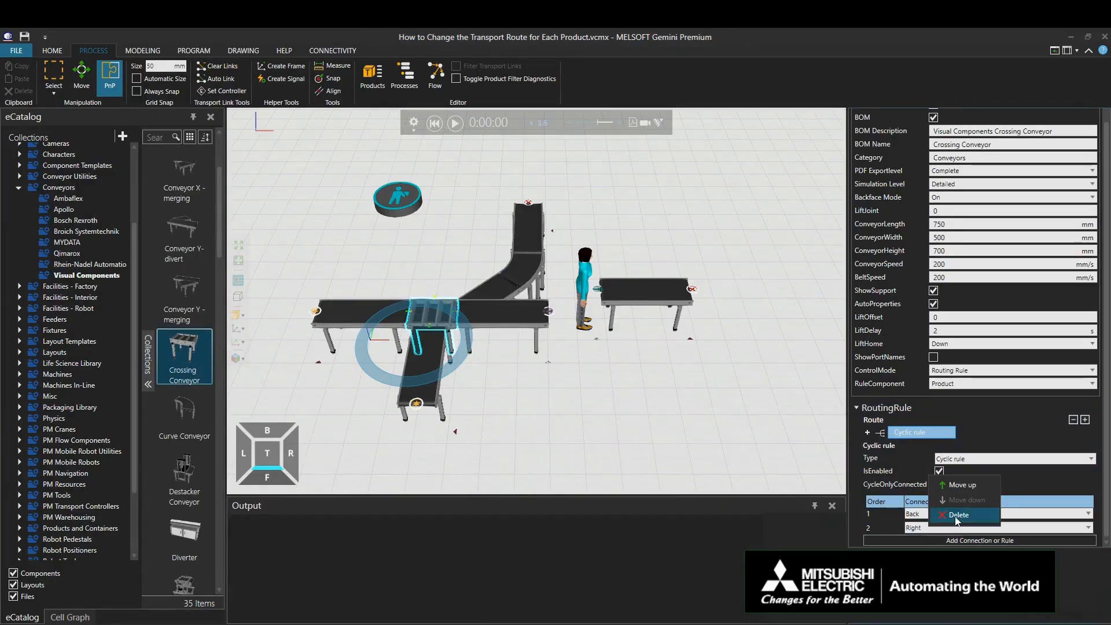
pyautogui.click(955, 518)
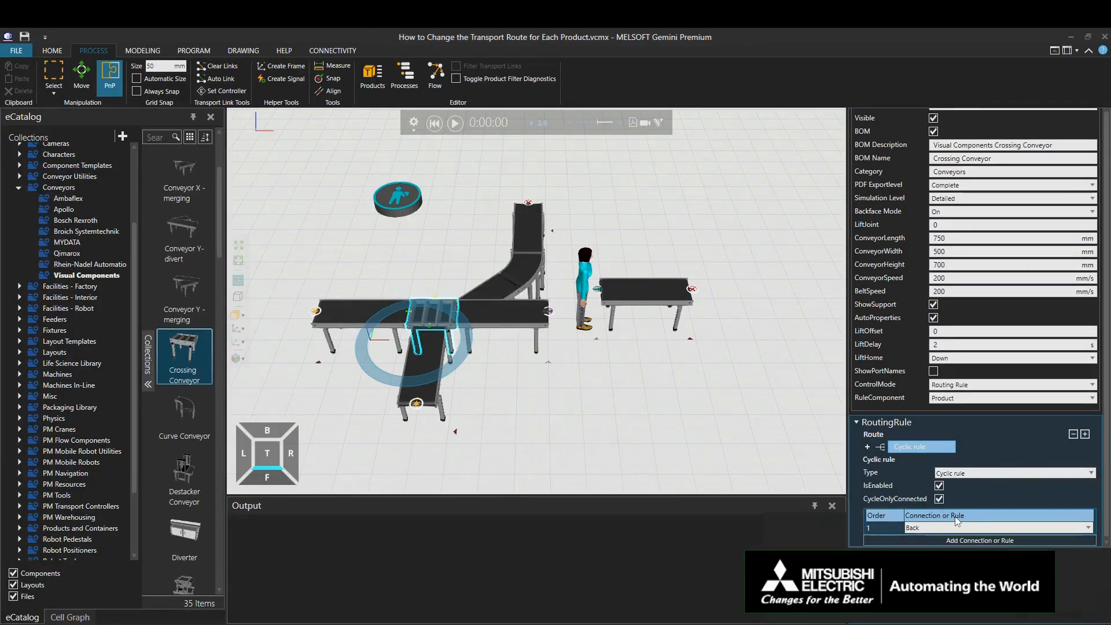
# Step: Set the feeder in line with the Y-divert to Single feed mode, with a 10-second interval and Soda Can as the part
pyautogui.click(315, 313)
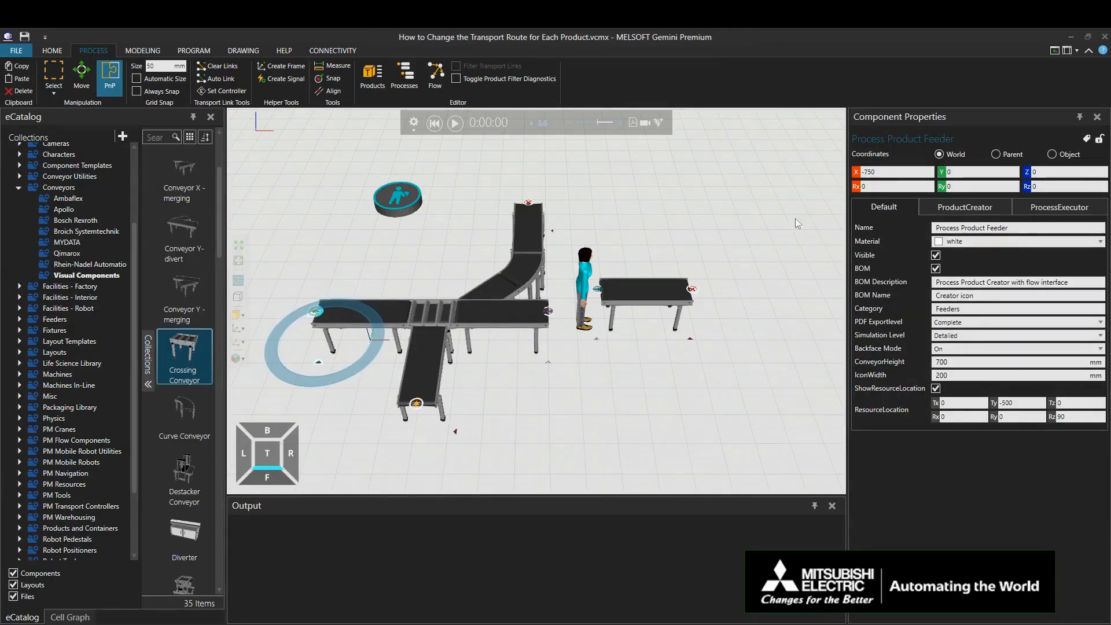
pyautogui.click(952, 207)
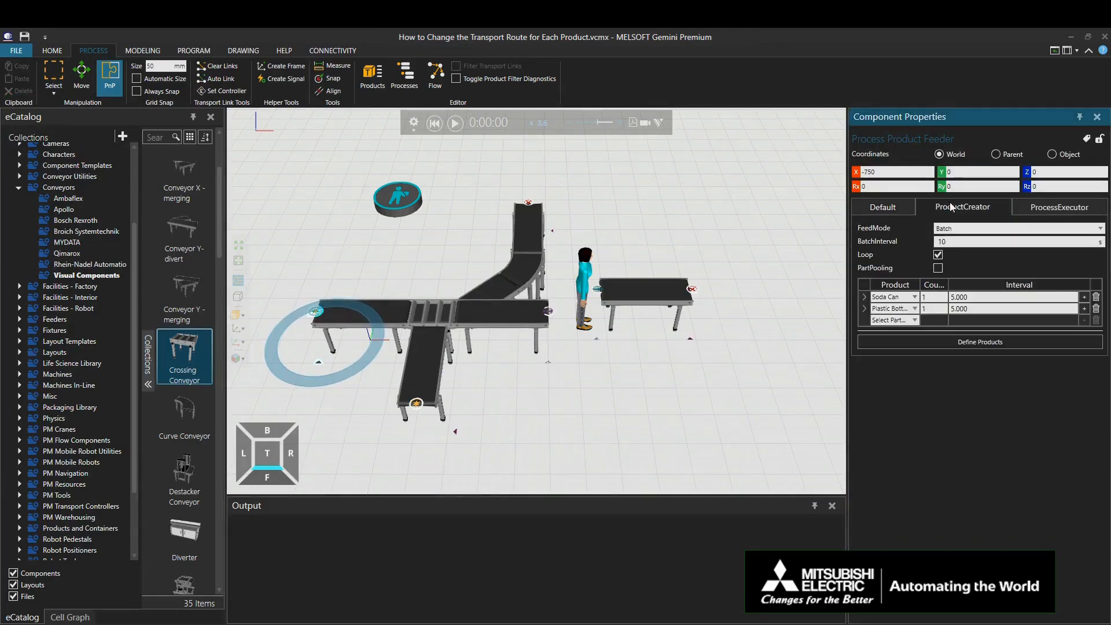
pyautogui.click(959, 233)
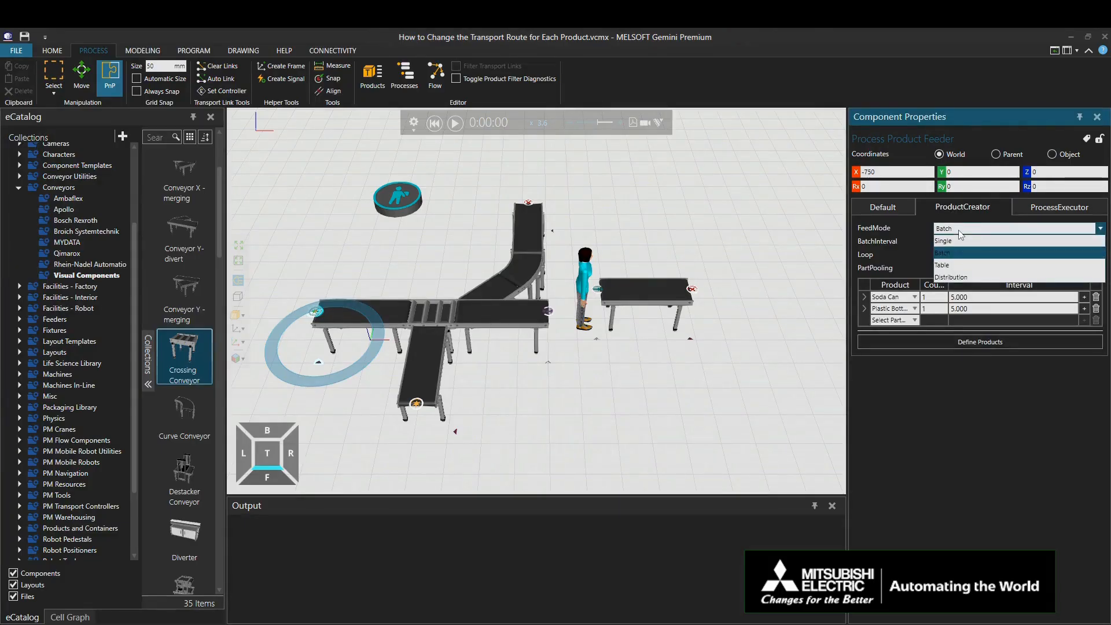
pyautogui.click(960, 240)
pyautogui.doubleClick(966, 241)
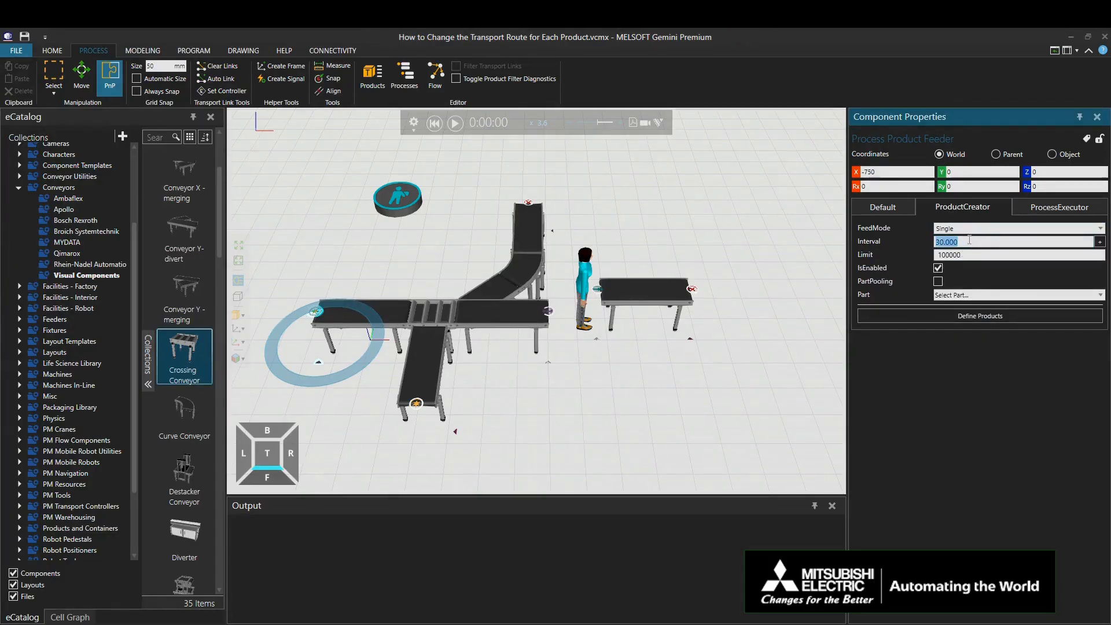
pyautogui.write('10')
pyautogui.press('Return')
pyautogui.click(986, 295)
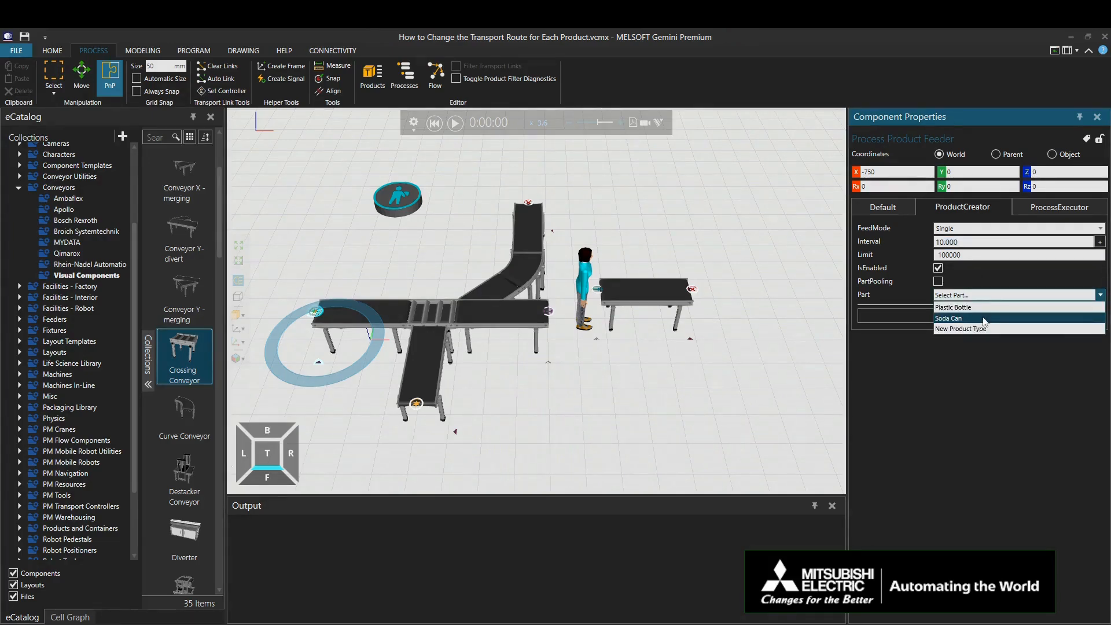
pyautogui.click(982, 319)
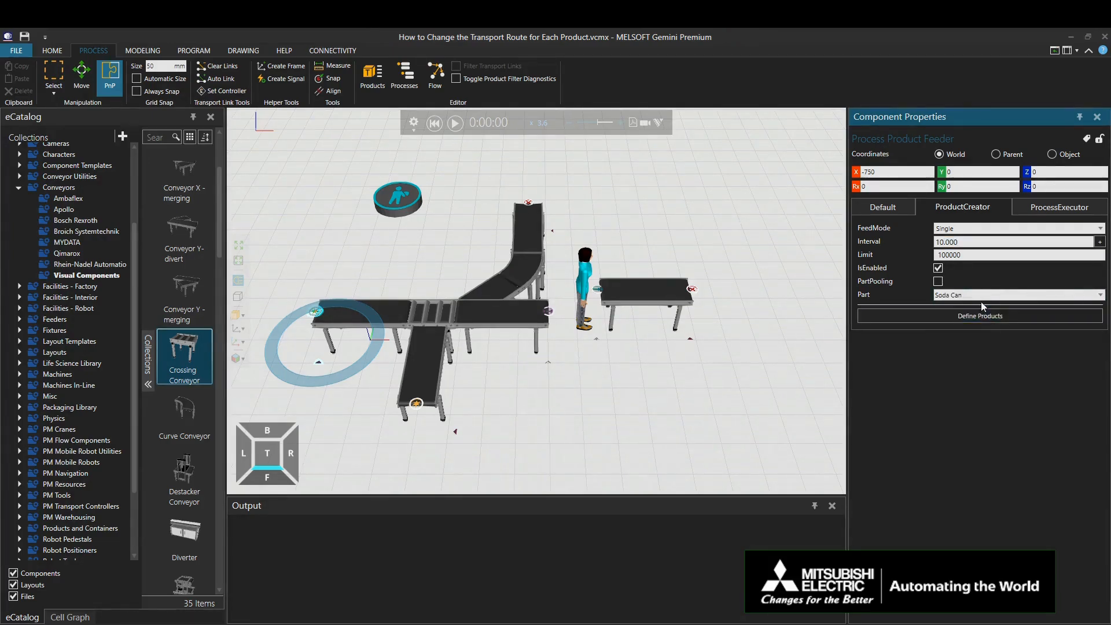
# Step: Rename the soda can feeder as Feeder Process(Can)
pyautogui.click(894, 208)
pyautogui.moveTo(1017, 227); pyautogui.dragTo(932, 229)
pyautogui.write('Feeder Process(Can)')
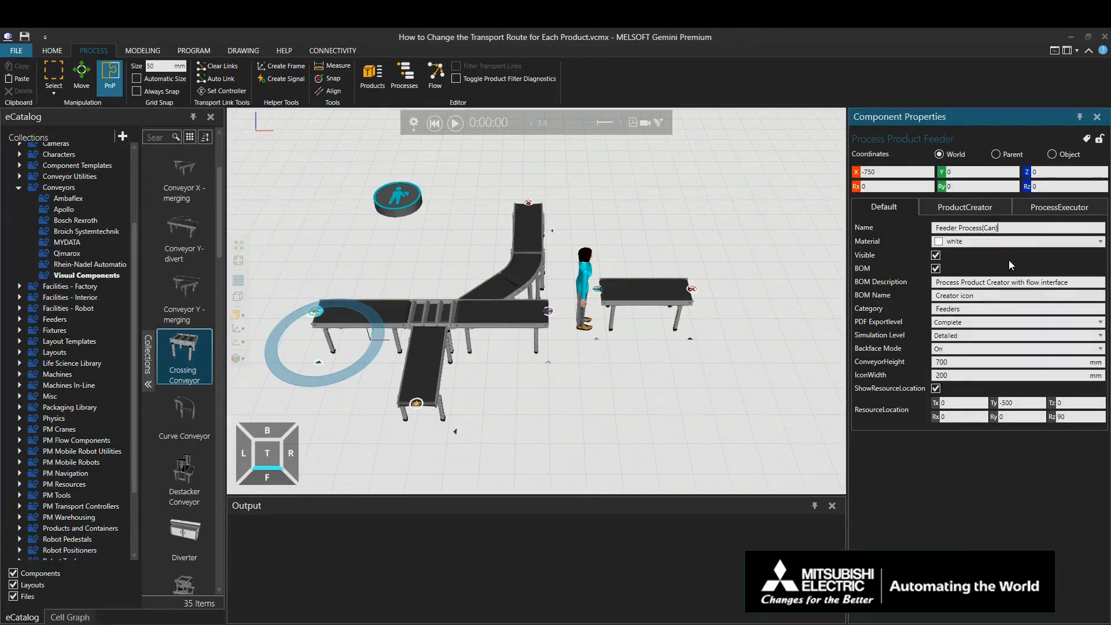
pyautogui.press('Return')
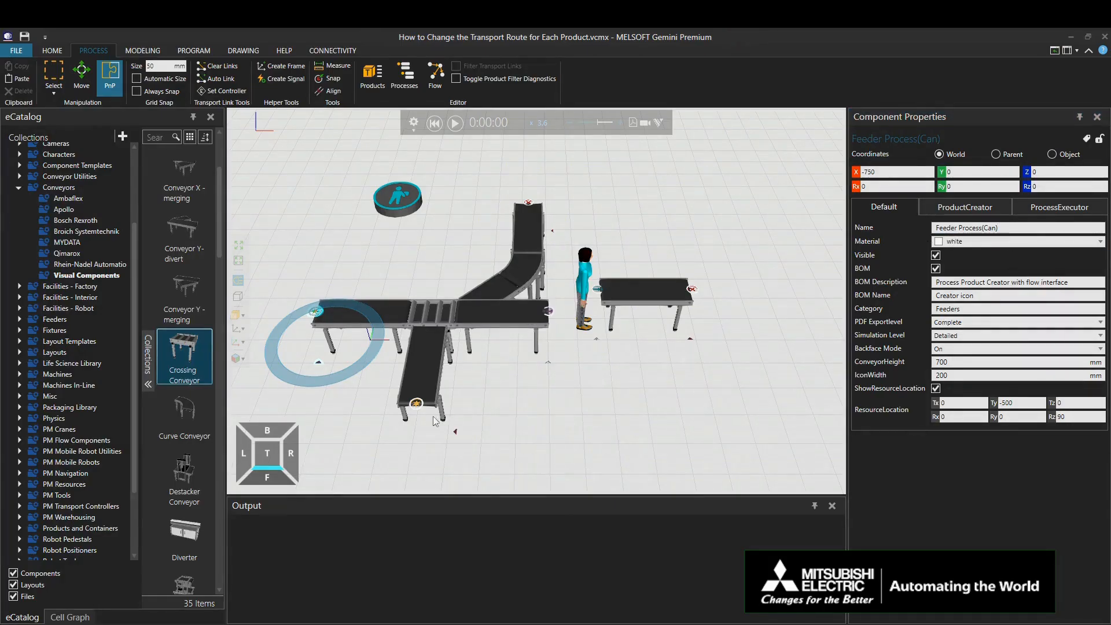
# Step: Set the feeder on the perpendicular conveyor to Single feed mode, with a 10-second interval and Plastic Bottle as the part
pyautogui.click(417, 404)
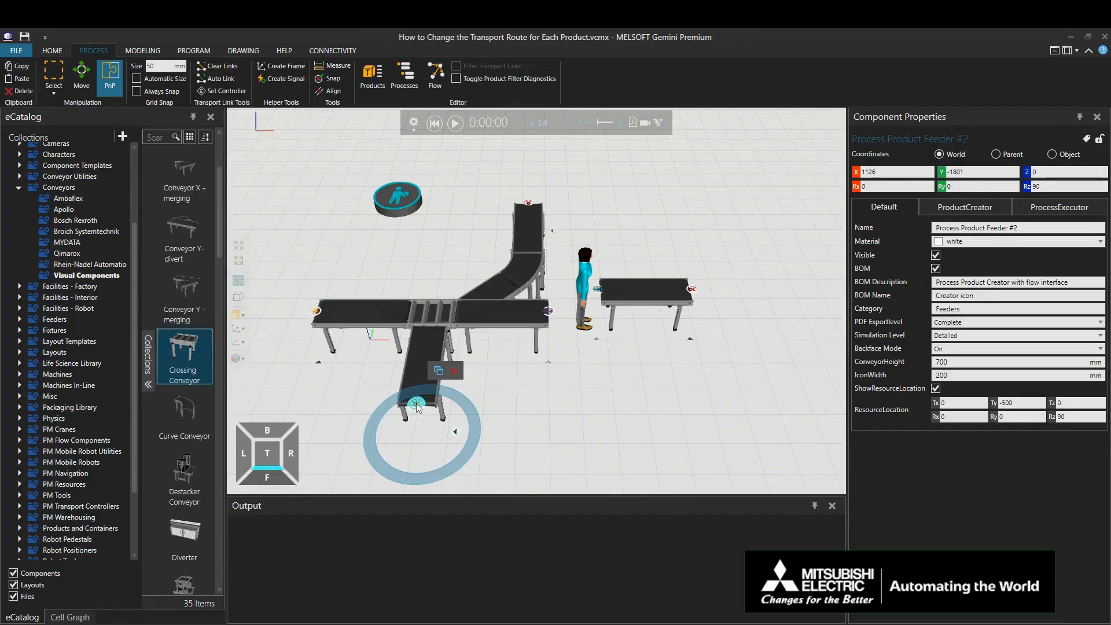
pyautogui.click(944, 210)
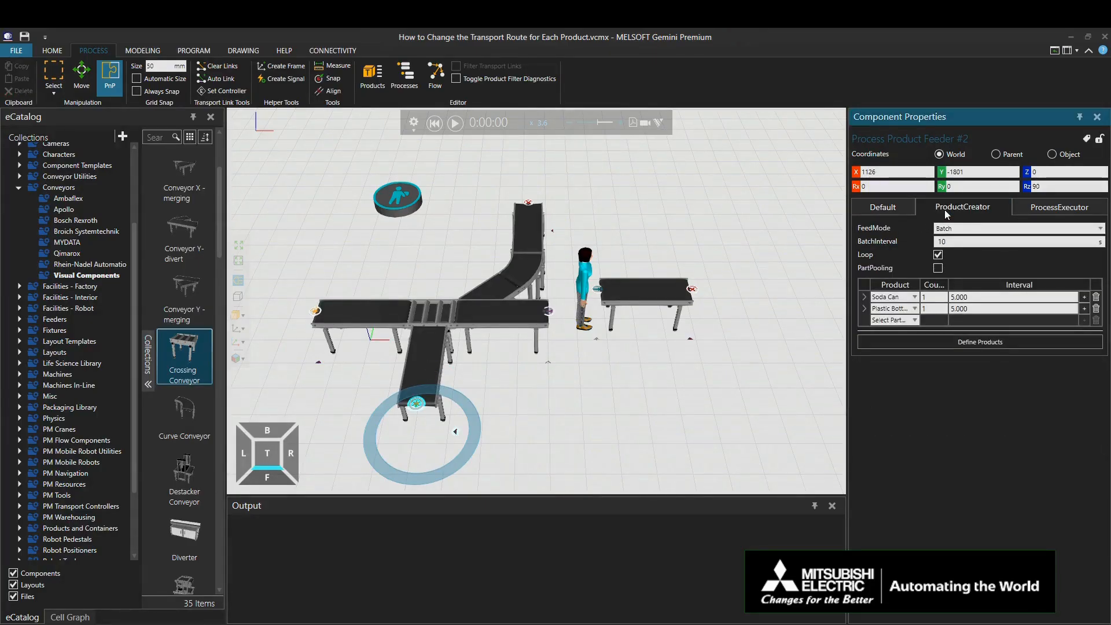
pyautogui.click(953, 228)
pyautogui.click(954, 241)
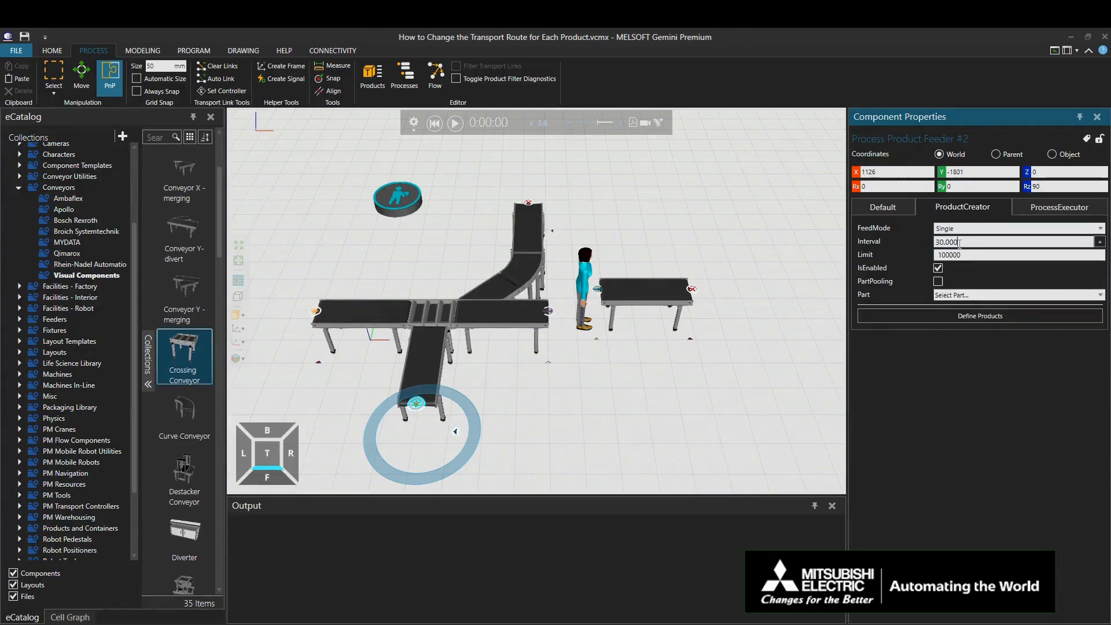
pyautogui.moveTo(959, 244); pyautogui.dragTo(932, 250)
pyautogui.write('10')
pyautogui.press('Return')
pyautogui.click(970, 296)
pyautogui.click(972, 306)
# Step: Rename the plastic bottle feeder as Feeder Process(Bottle)
pyautogui.click(889, 211)
pyautogui.moveTo(1019, 228); pyautogui.dragTo(933, 231)
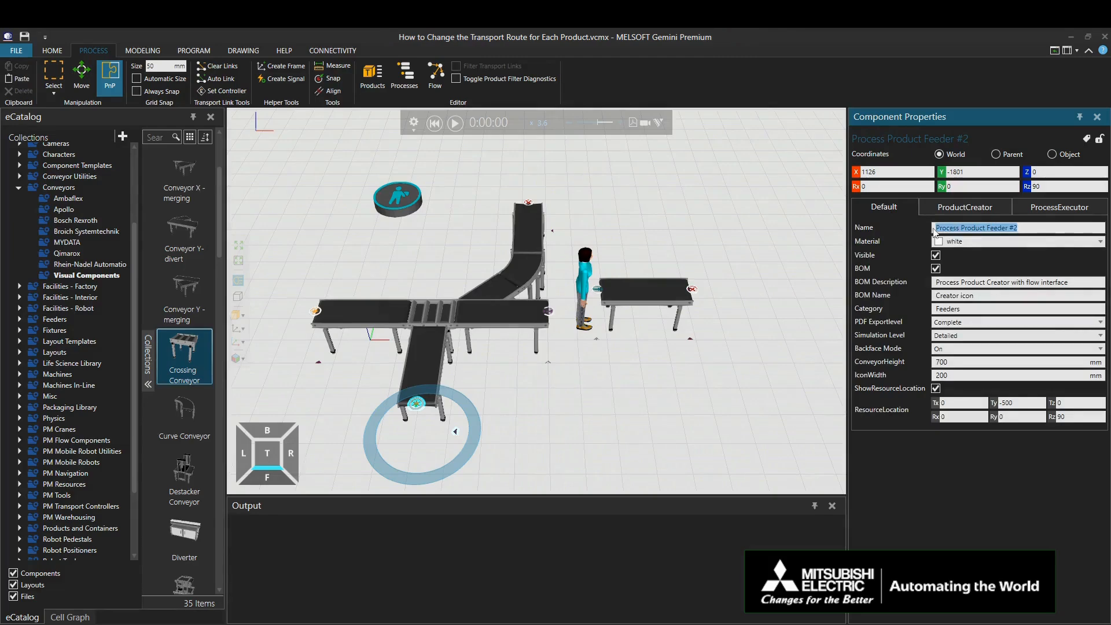
pyautogui.write('Feeder Process(Bottle')
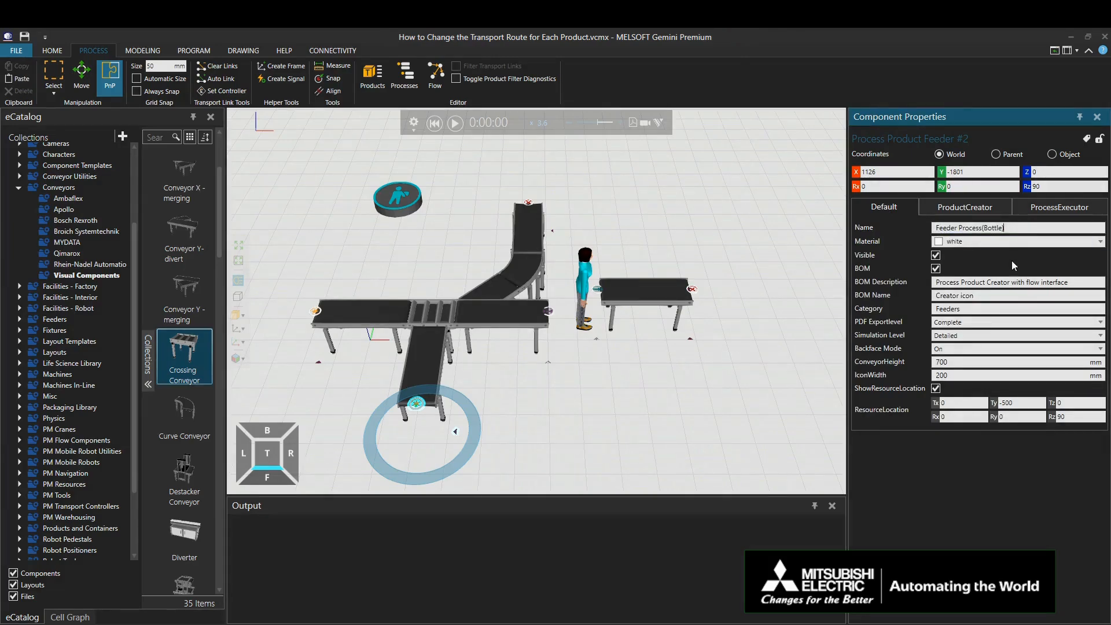
pyautogui.press('Return')
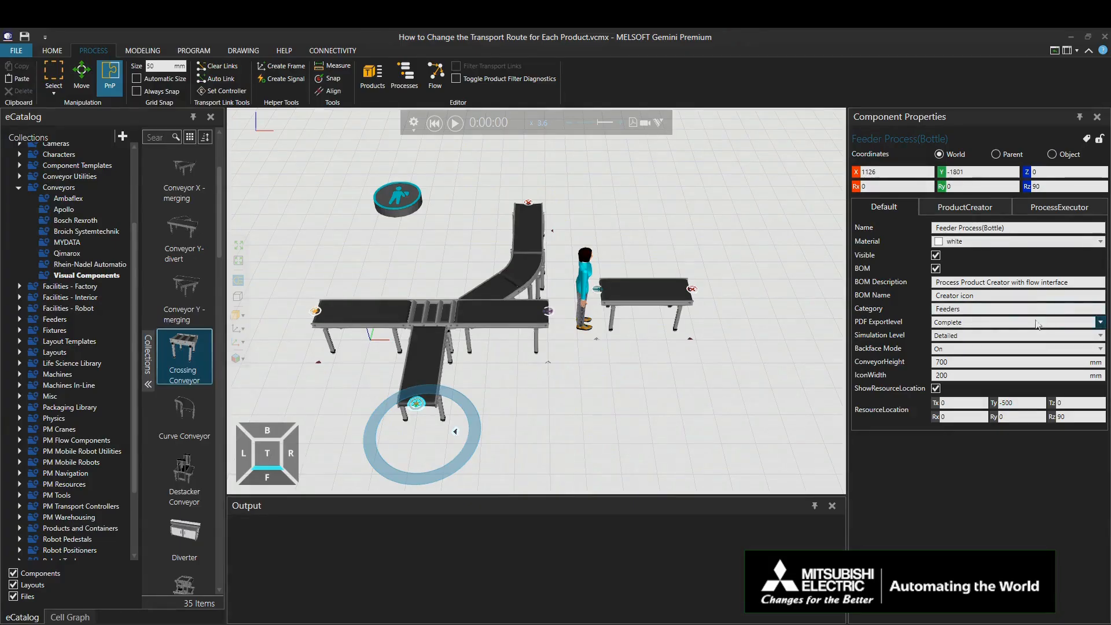
# Step: Set the rule variable of the Y-divert conveyor's transport solution routing rule to Source node
pyautogui.click(515, 312)
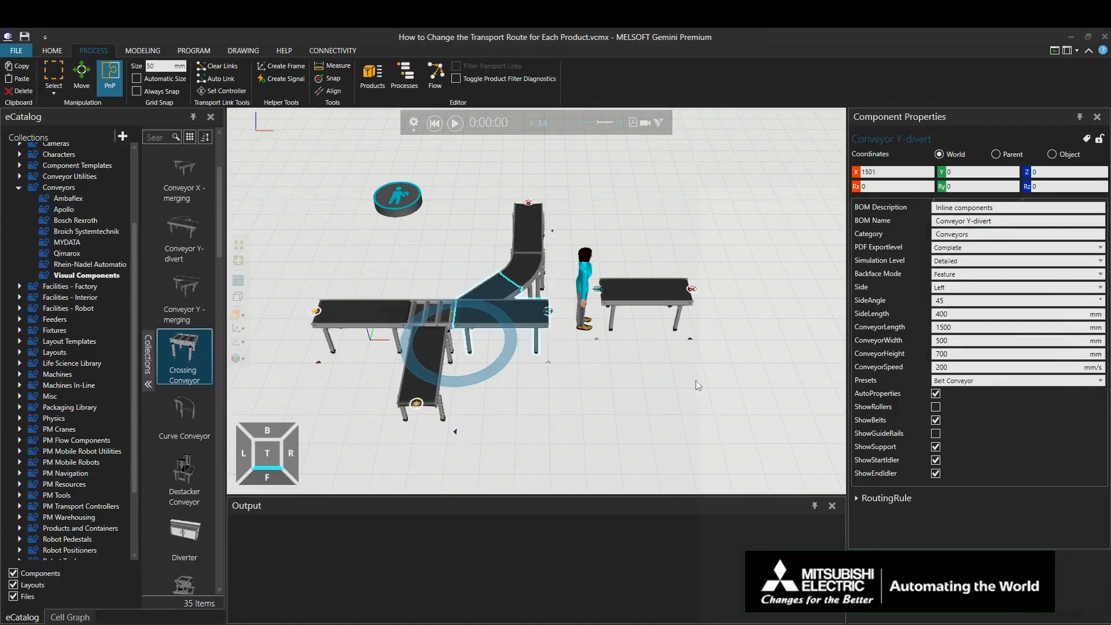
pyautogui.scroll(-2, 969, 466)
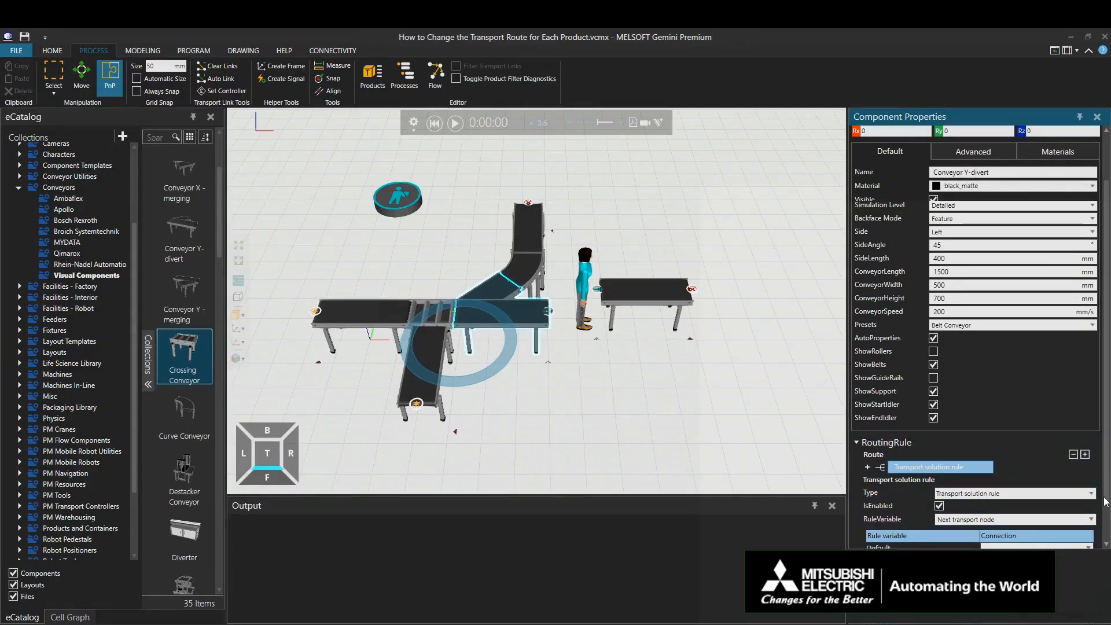
pyautogui.scroll(-2, 1105, 497)
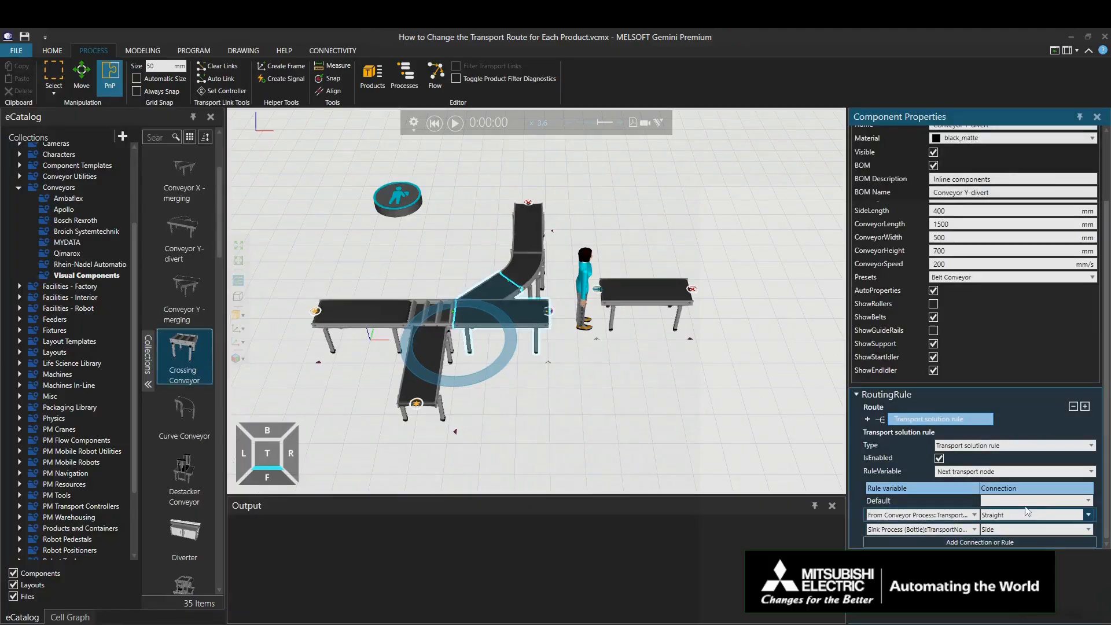
pyautogui.click(1003, 471)
pyautogui.click(990, 500)
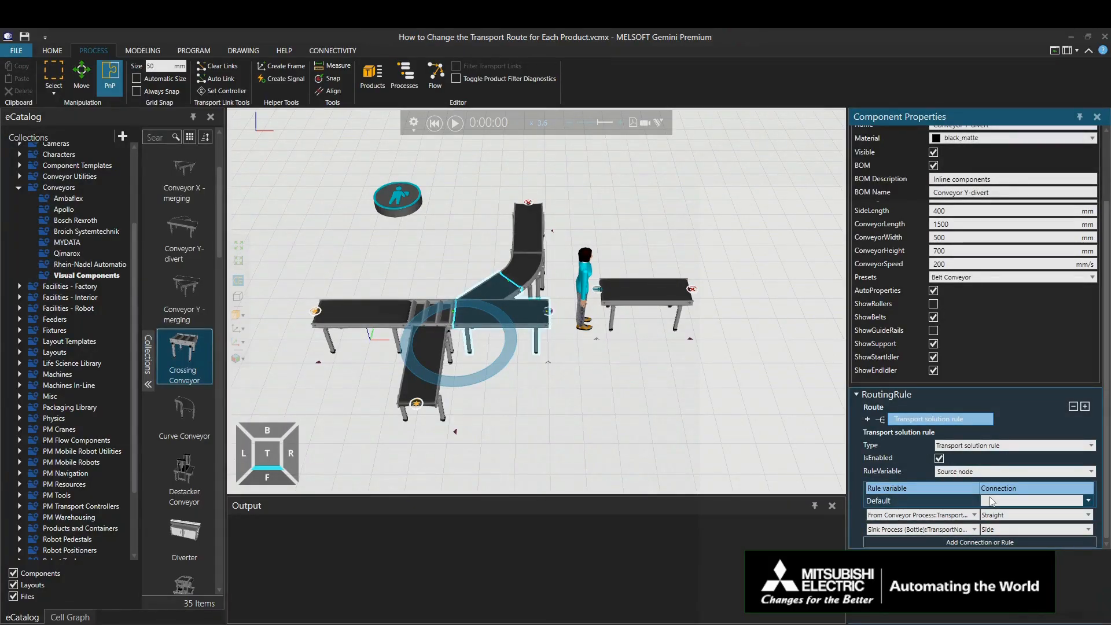
# Step: Assign the Feeder Process(Can) transport node to the Y-divert rule's Straight connection and the Feeder Process(Bottle) node to Side
pyautogui.click(975, 515)
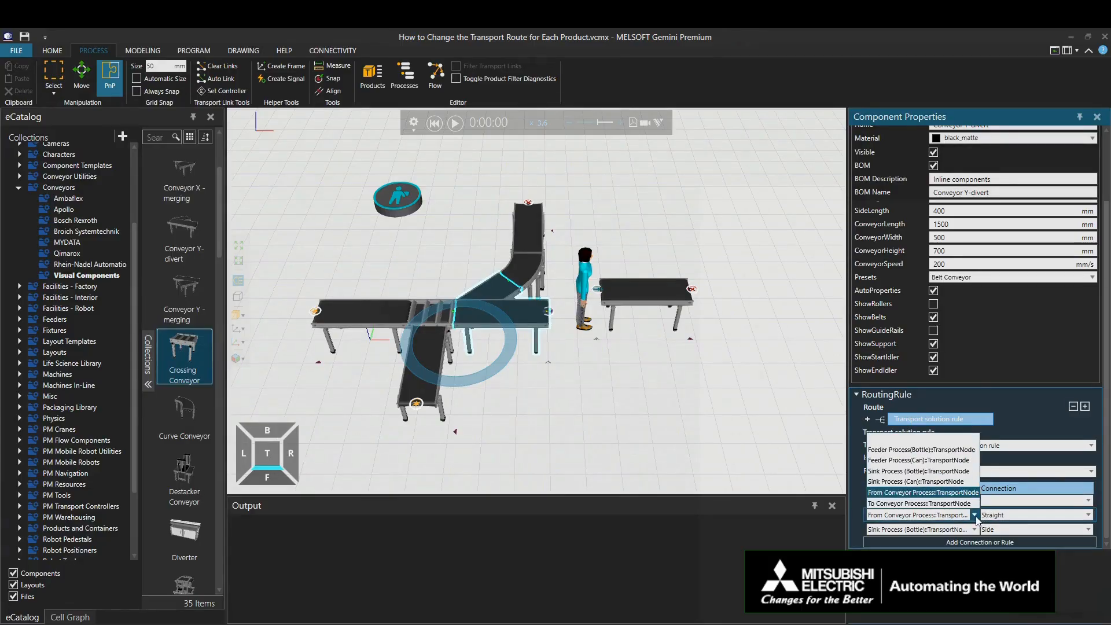
pyautogui.click(935, 482)
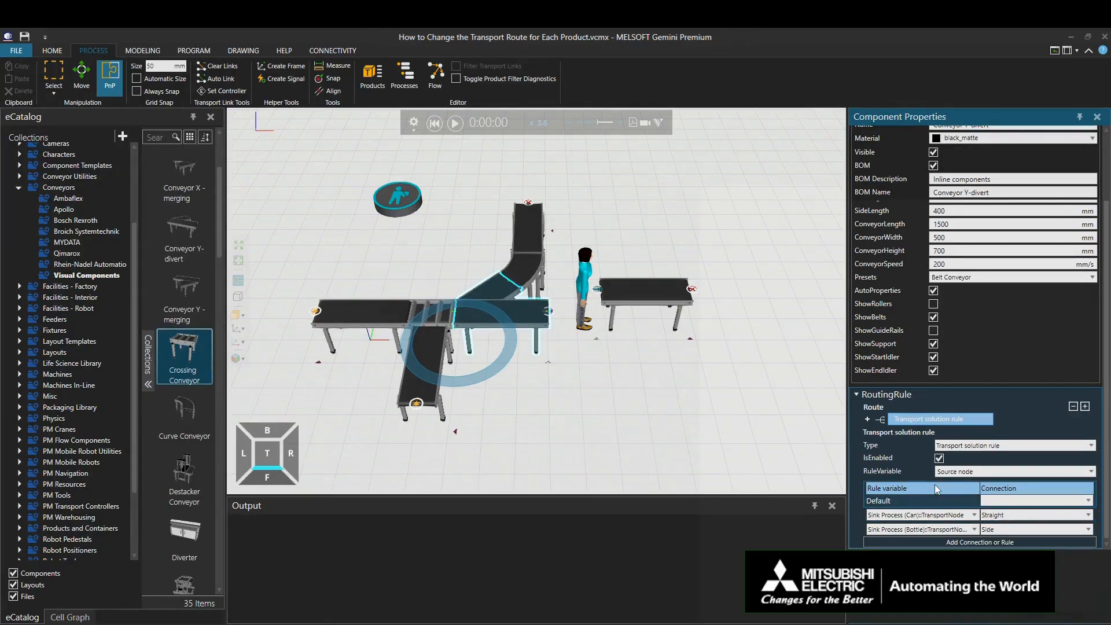
pyautogui.click(974, 515)
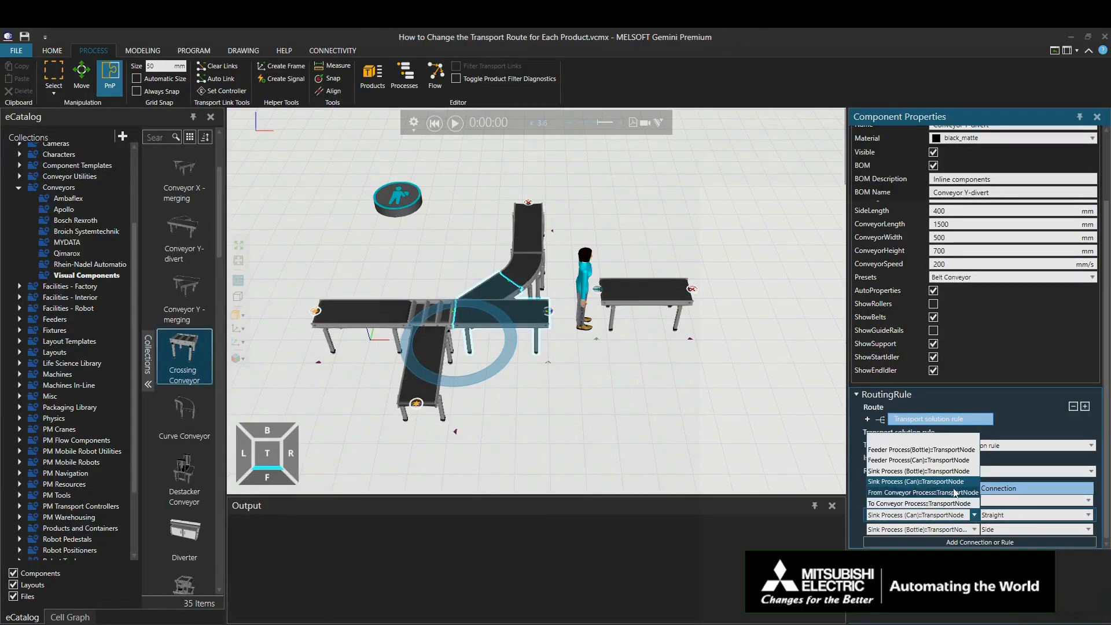
pyautogui.click(936, 461)
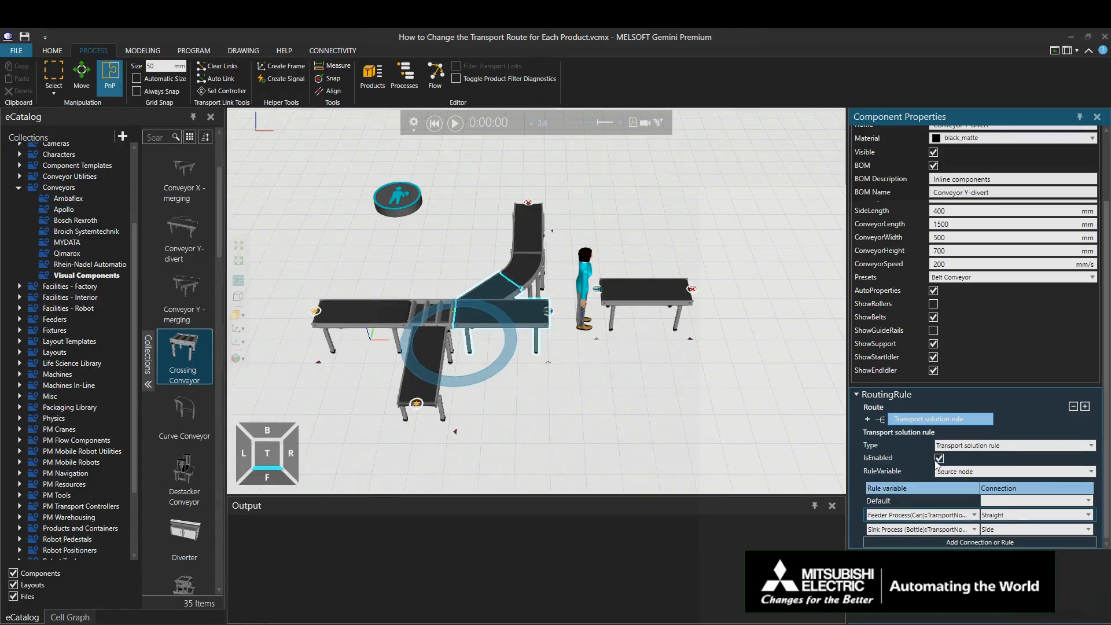
pyautogui.click(975, 530)
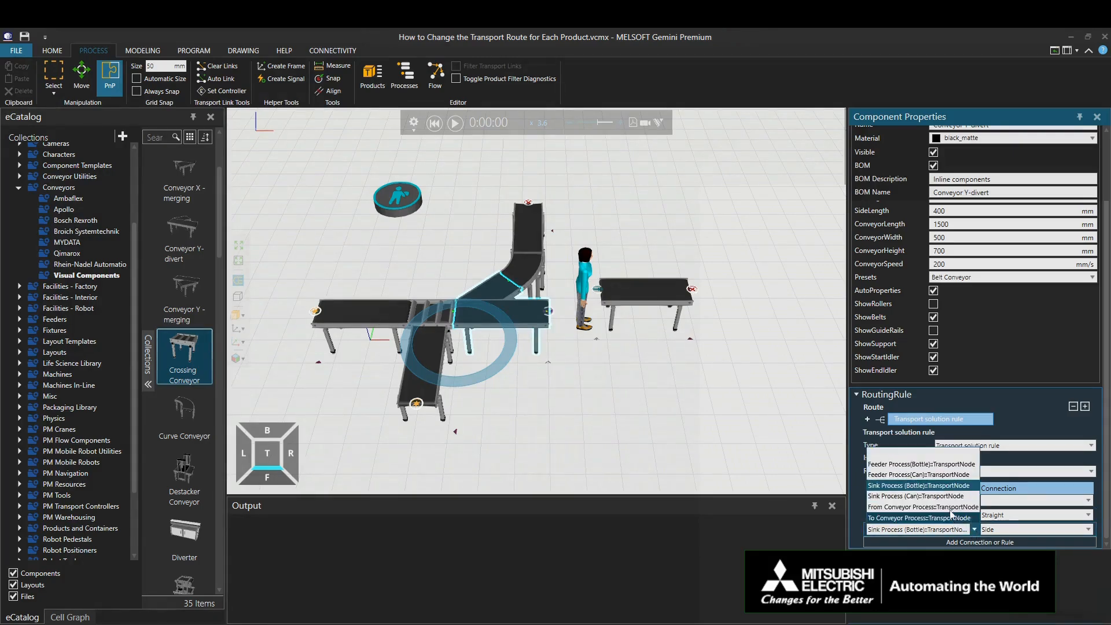
pyautogui.click(932, 469)
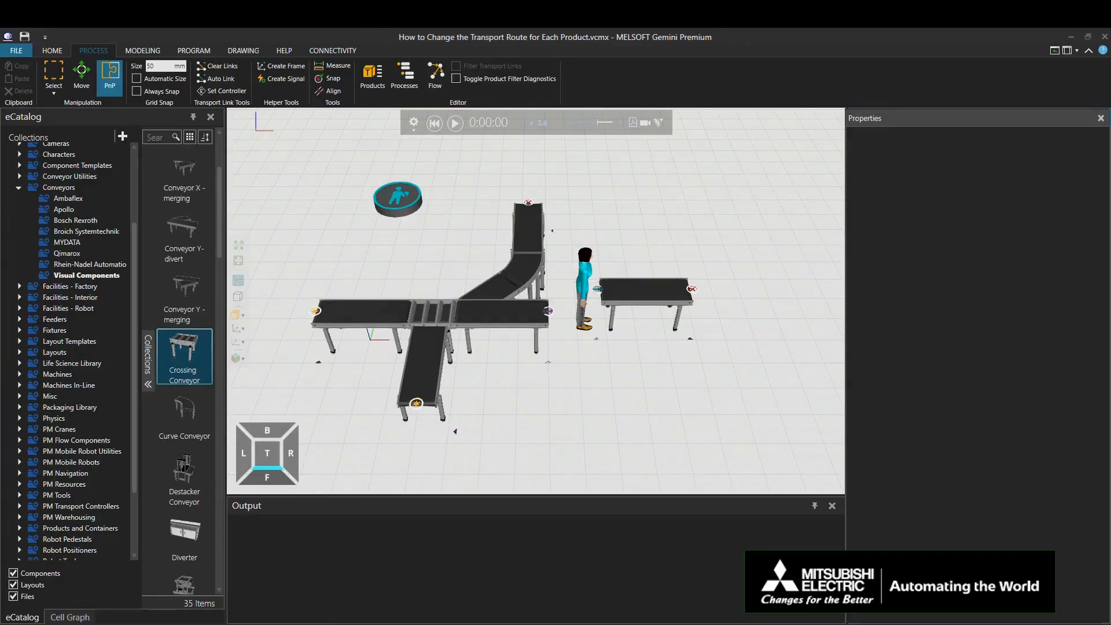
# Step: Rename the process routine of Feeder Process(Can) as Feeder(Can)
pyautogui.click(405, 79)
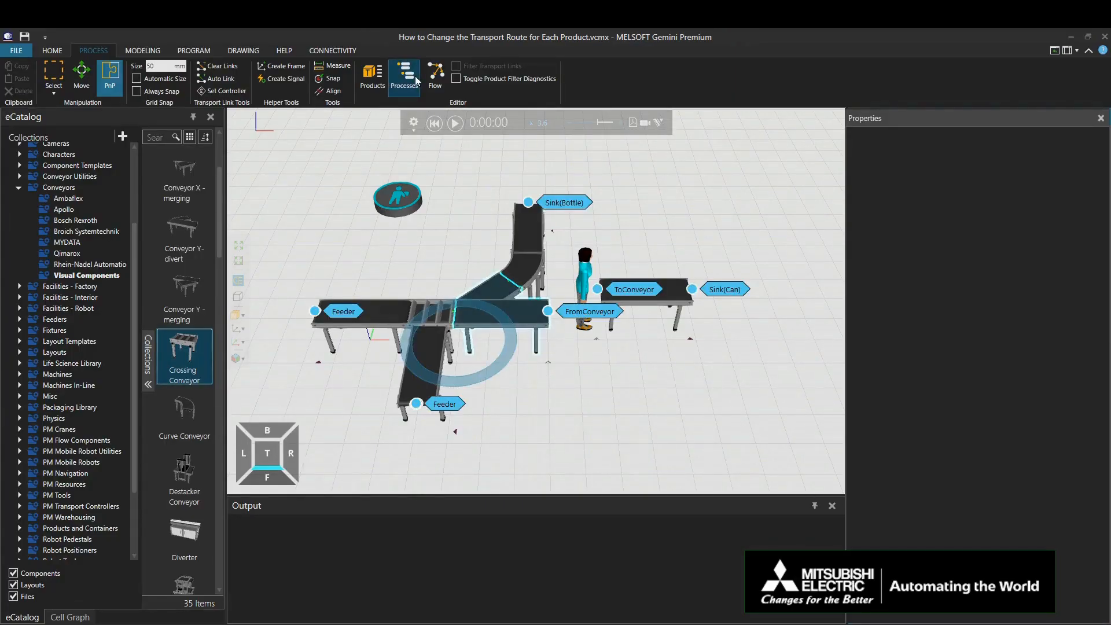
pyautogui.click(672, 414)
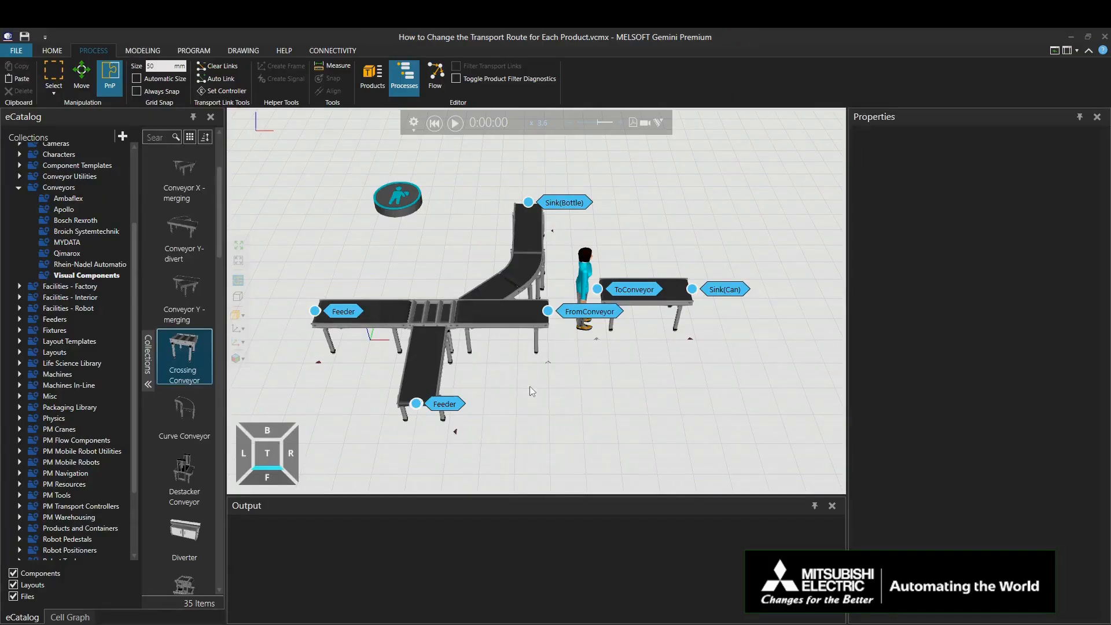
pyautogui.click(353, 311)
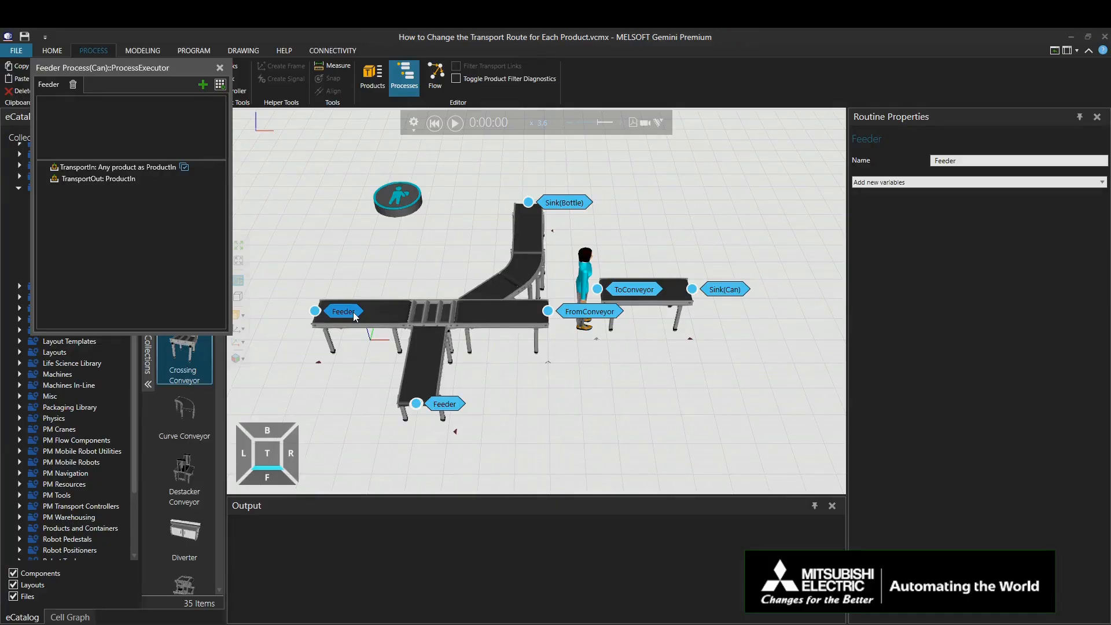
pyautogui.moveTo(968, 161); pyautogui.dragTo(935, 157)
pyautogui.write('Feeder(Can)')
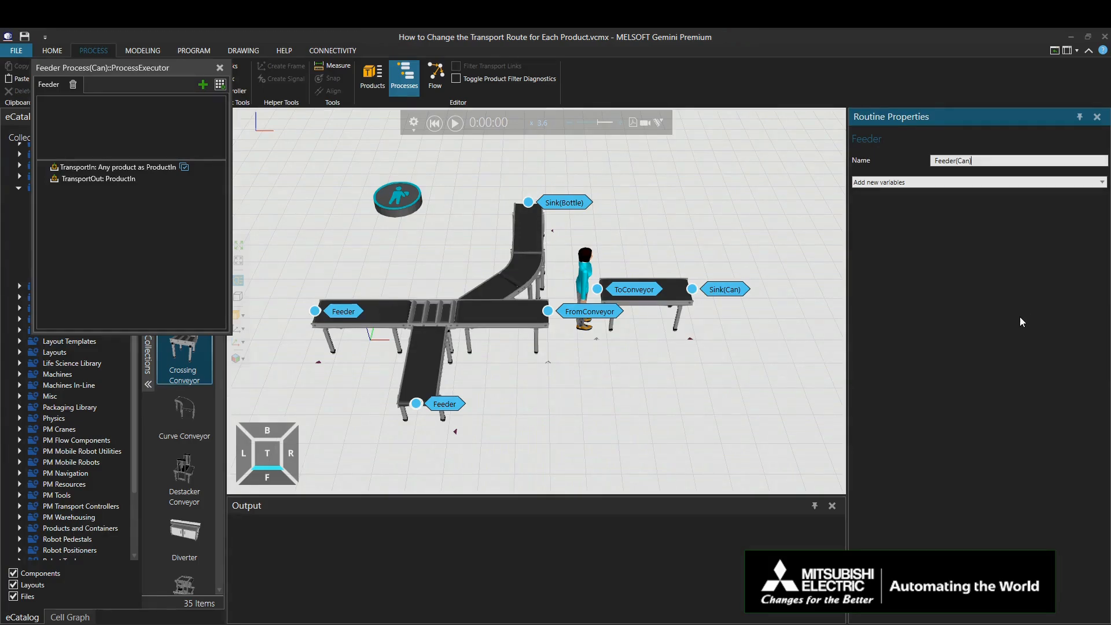
# Step: Rename the process routine of Feeder Process(Bottle) as Feeder(Bottle) and close both routine editors
pyautogui.click(444, 404)
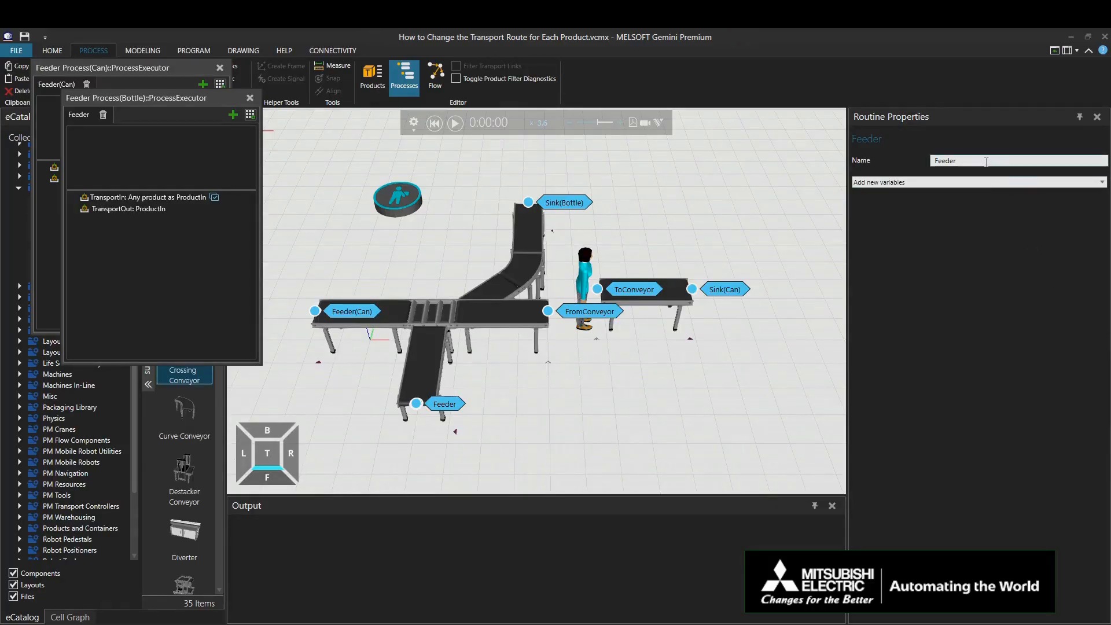
pyautogui.doubleClick(933, 162)
pyautogui.write('Feeder(Bottle')
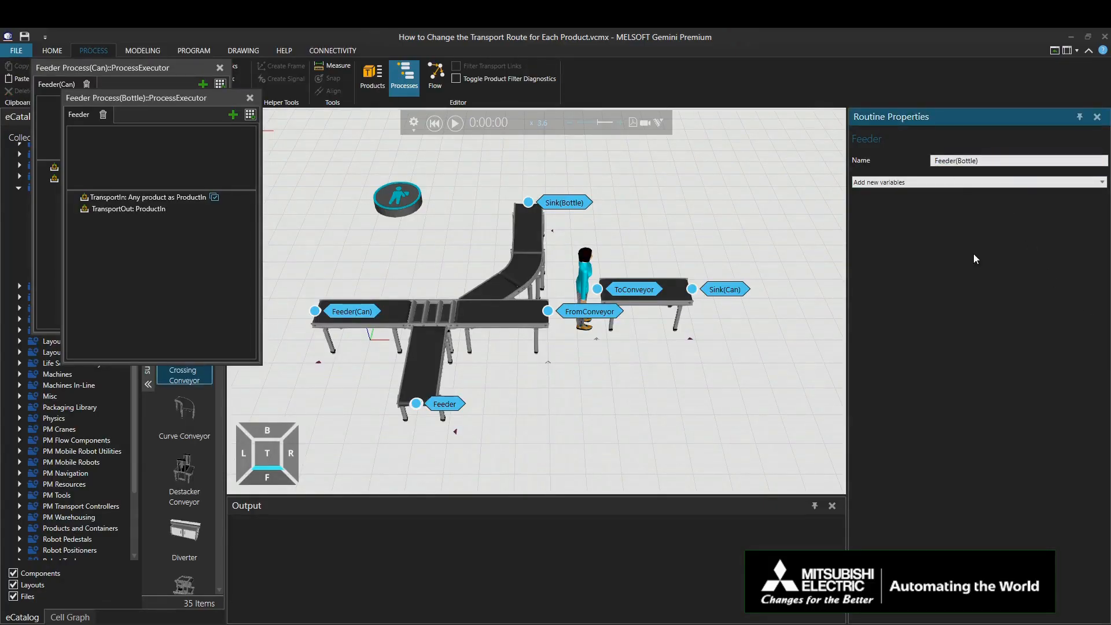
pyautogui.write(')')
pyautogui.press('Return')
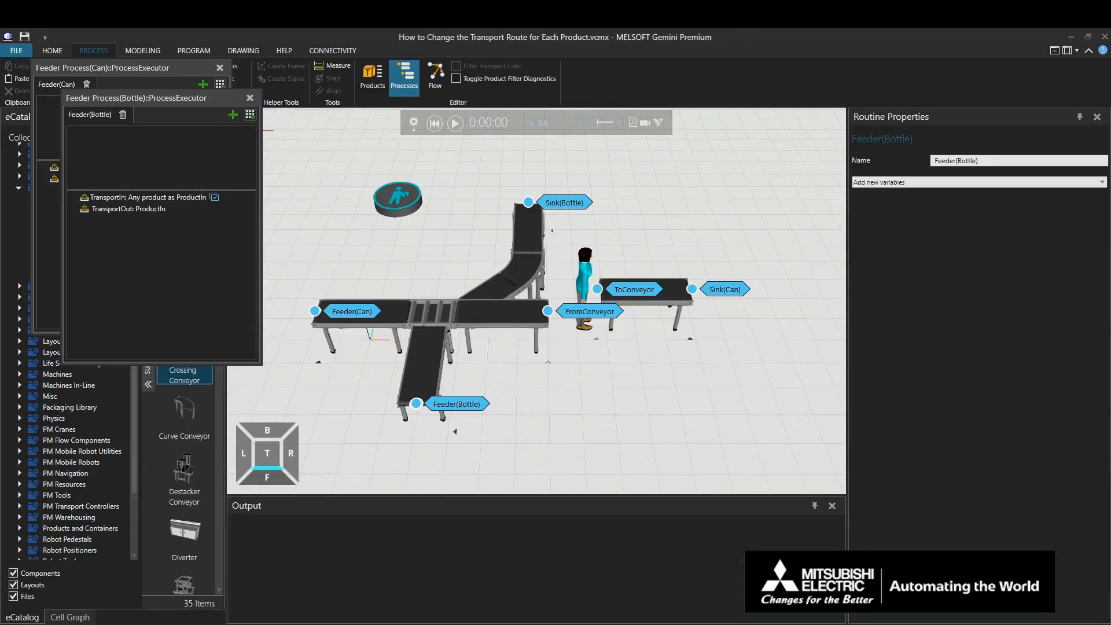
pyautogui.click(250, 98)
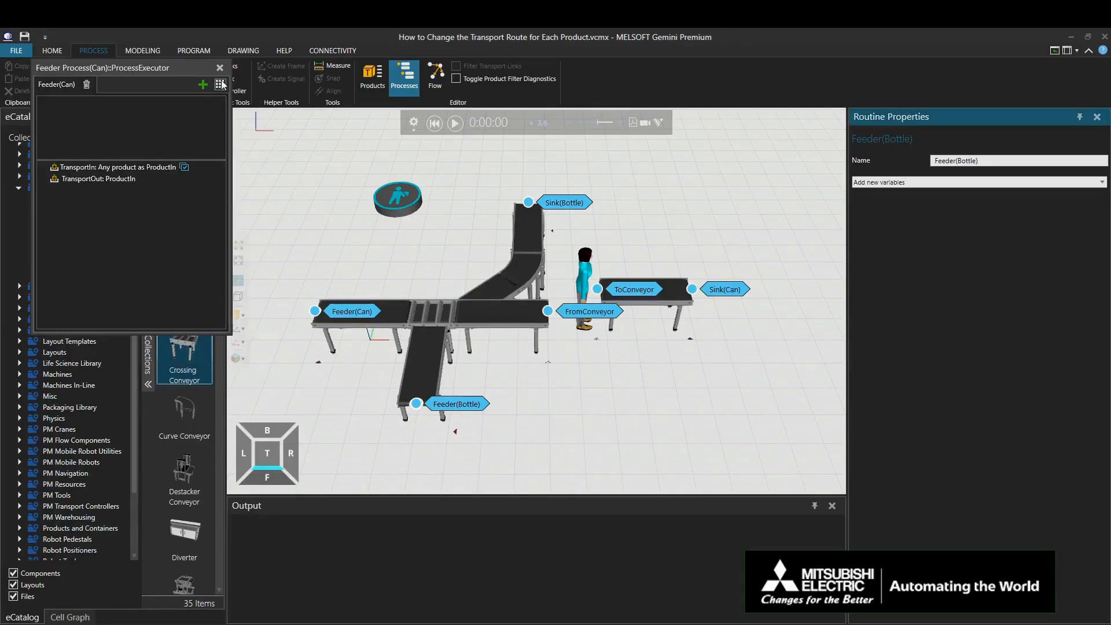
pyautogui.click(219, 68)
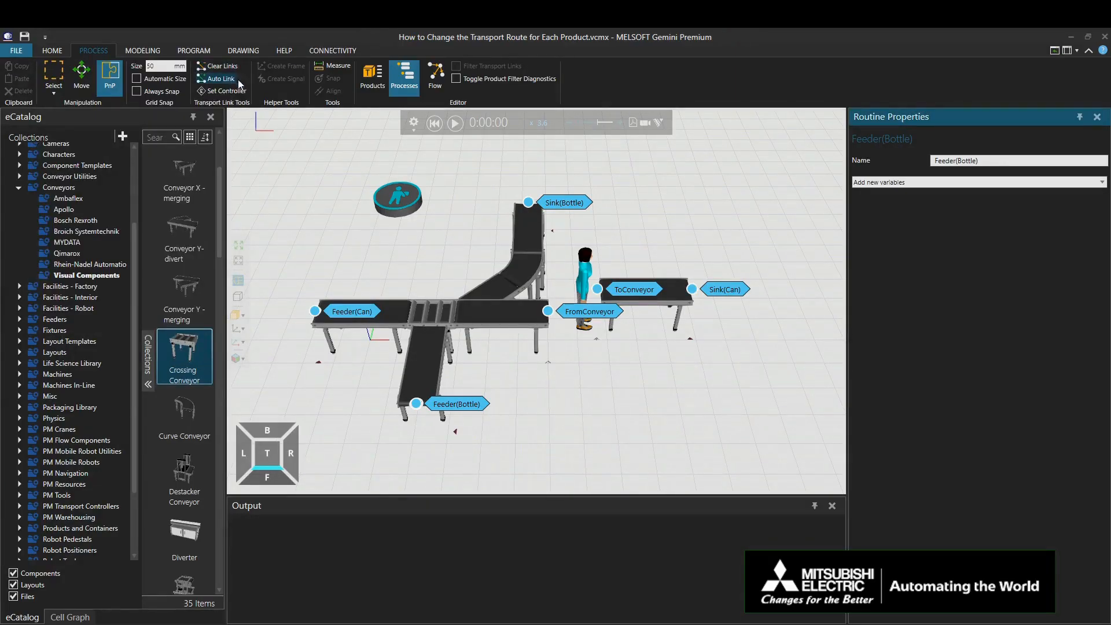
# Step: In the process flow of Flow(Can), replace the starting Feeder(Bottle) process with Feeder(Can)
pyautogui.click(442, 72)
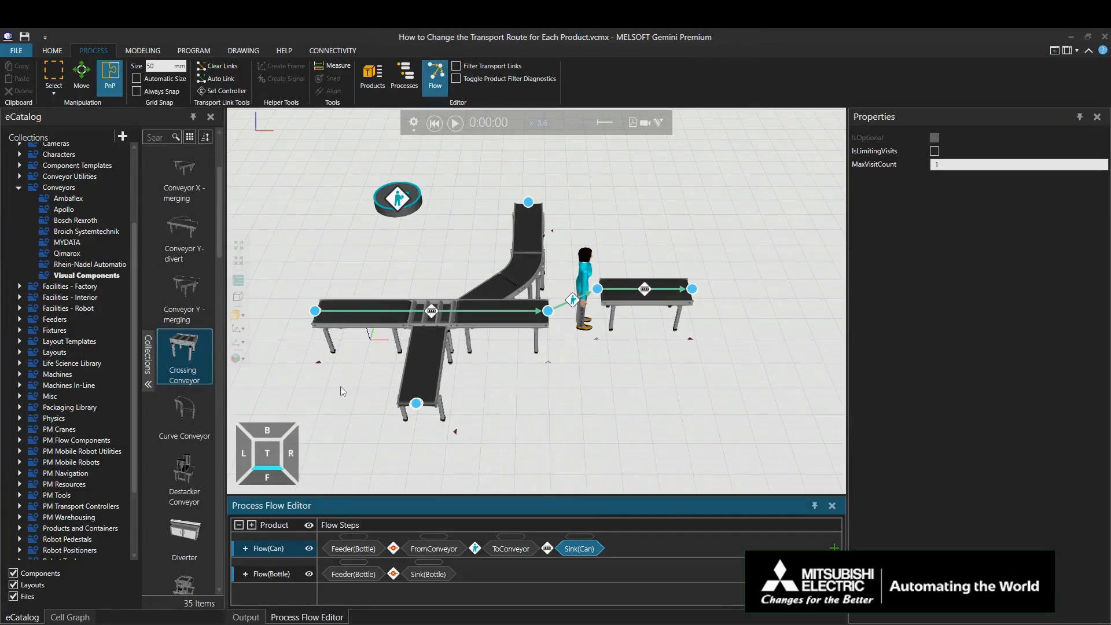
pyautogui.click(292, 552)
pyautogui.click(342, 313)
pyautogui.moveTo(342, 313); pyautogui.dragTo(354, 549)
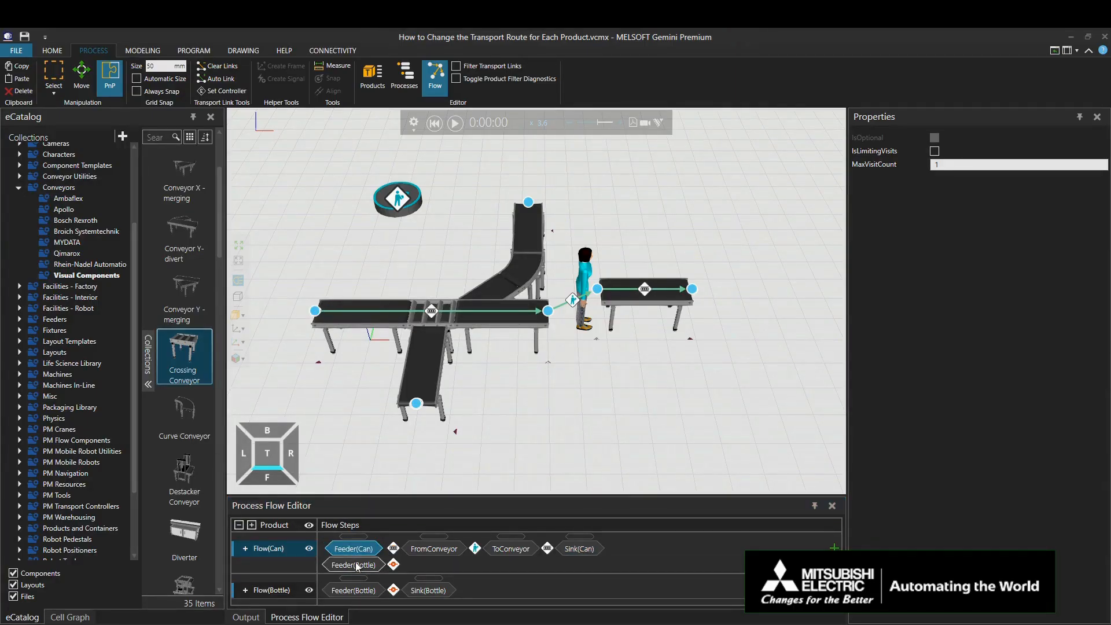
pyautogui.click(356, 567)
pyautogui.press('Delete')
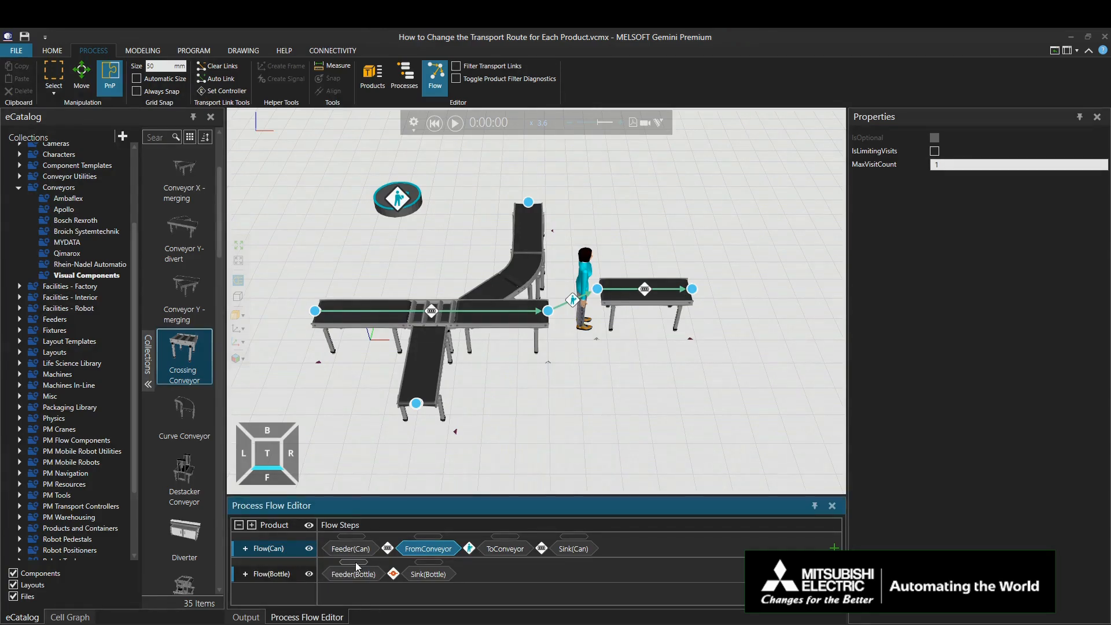
# Step: For Flow(Bottle), replace the transport link starting at the can feeder with one from Feeder(Bottle) to Sink(Bottle)
pyautogui.click(282, 577)
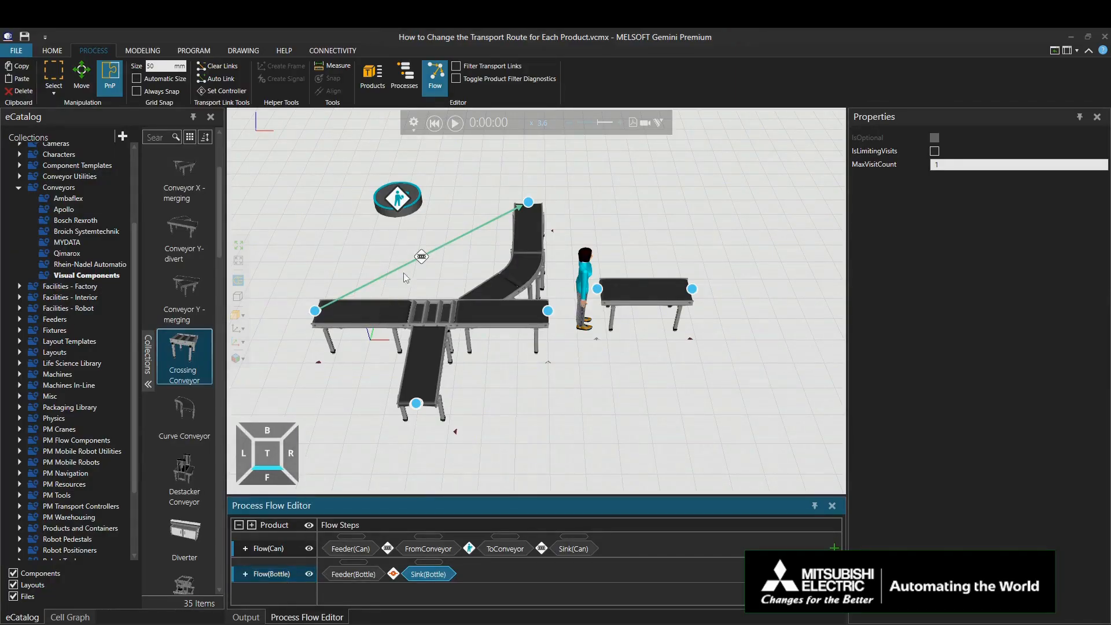
pyautogui.click(420, 259)
pyautogui.press('Delete')
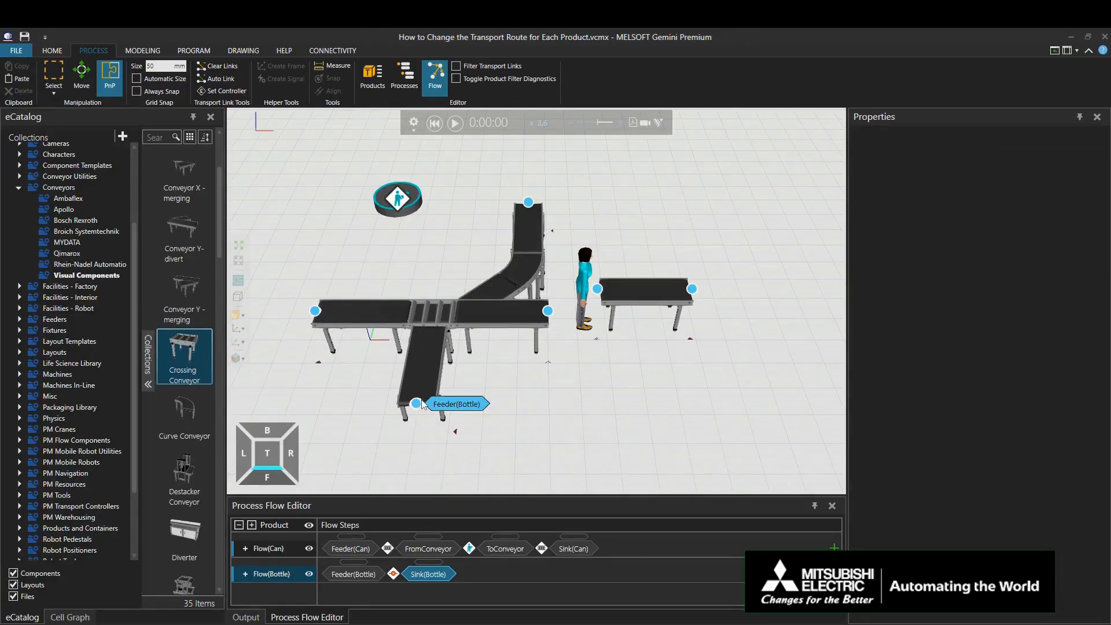
pyautogui.moveTo(417, 403); pyautogui.dragTo(527, 206)
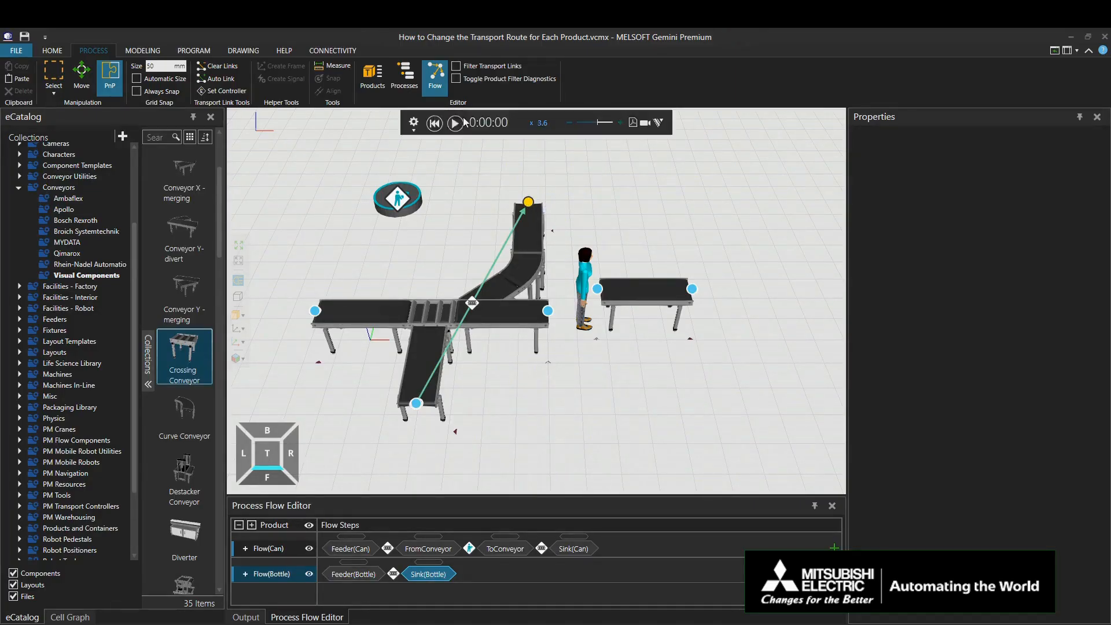
# Step: Close the process flow editor and run the simulation to check the can and bottle routes
pyautogui.click(435, 75)
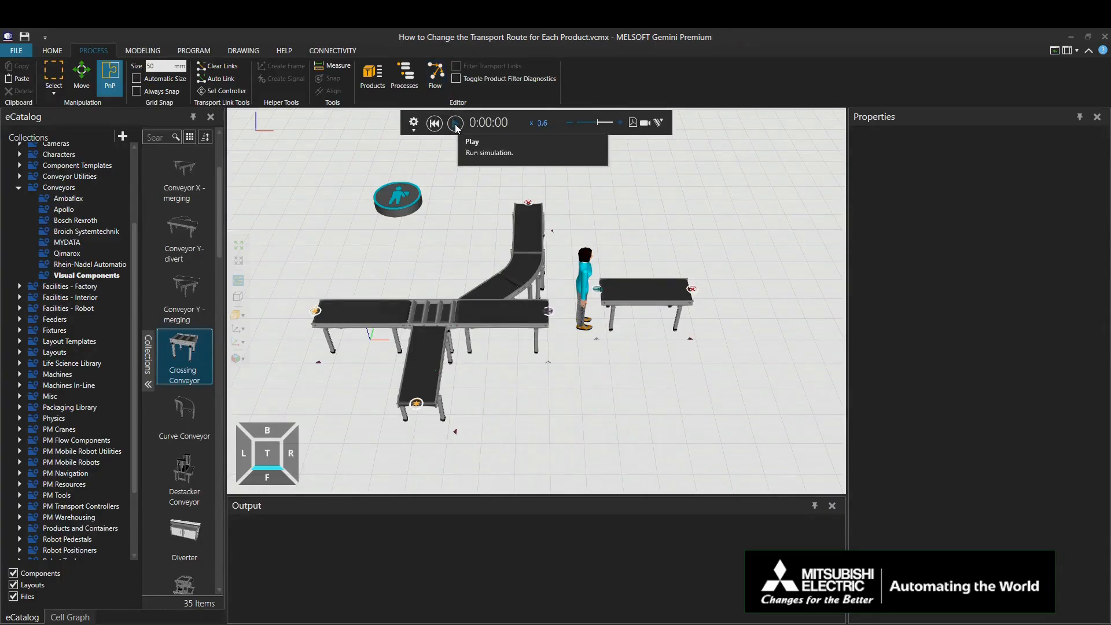
pyautogui.click(455, 123)
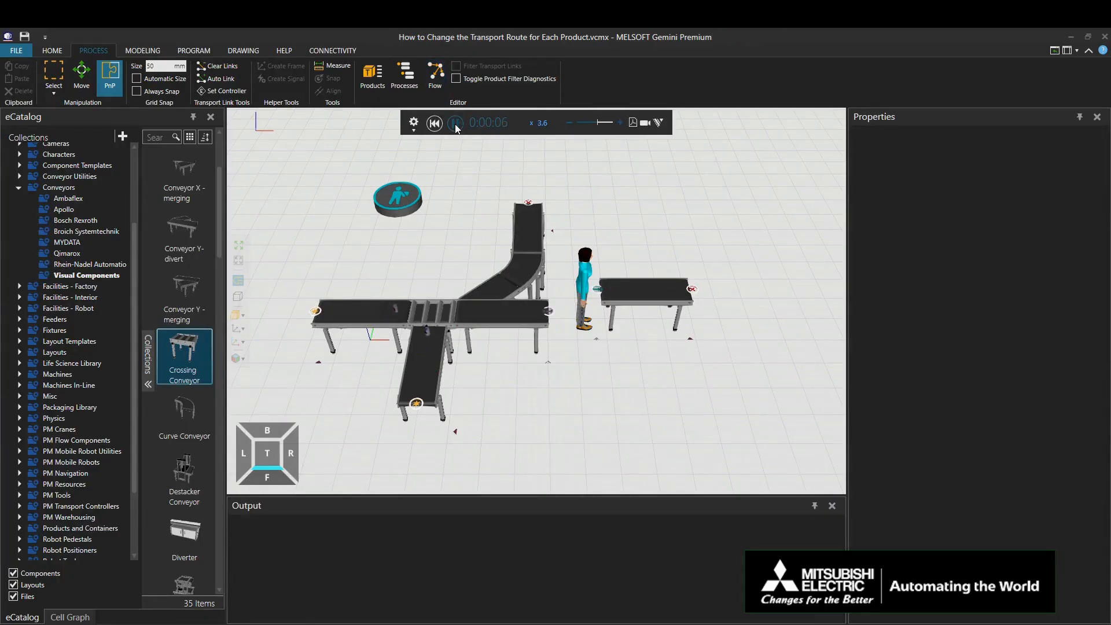